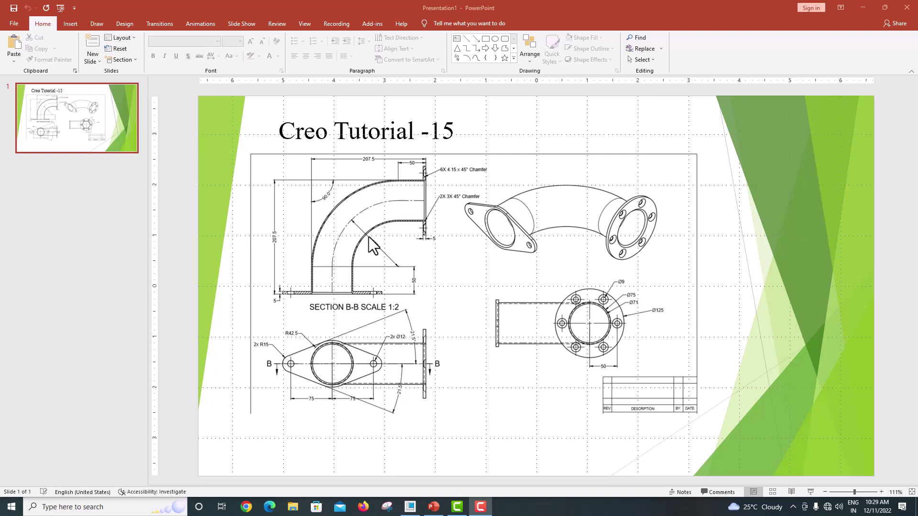
Step: Create solid part PRT0004 from the mmns_part_solid_abs template instead of the default template
left_click(411, 507)
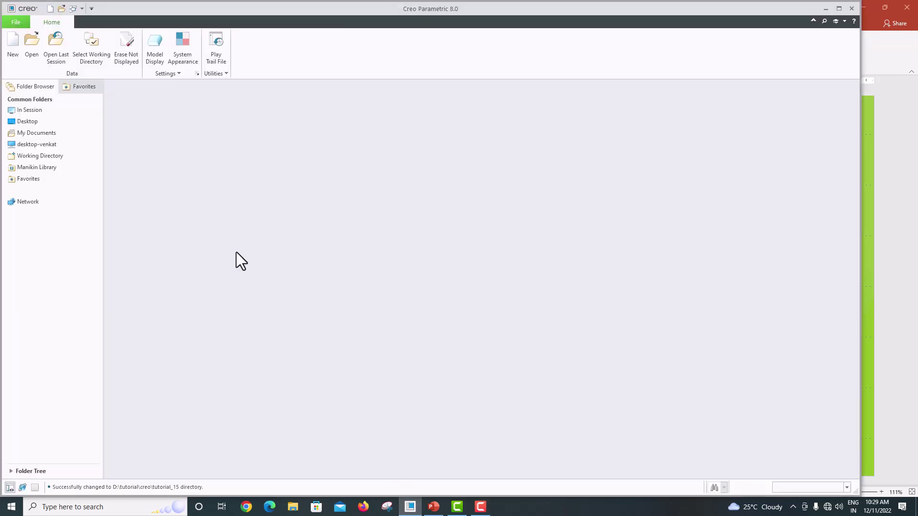
left_click(13, 56)
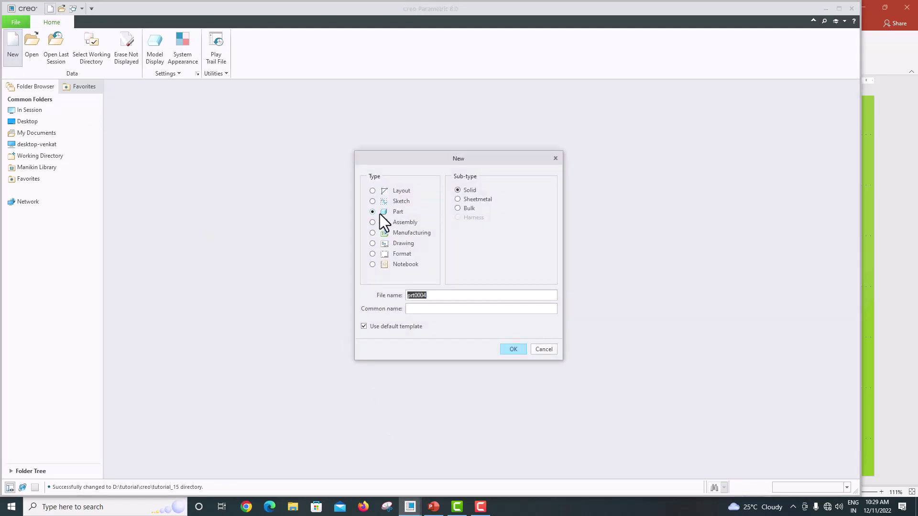
left_click(378, 329)
left_click(511, 349)
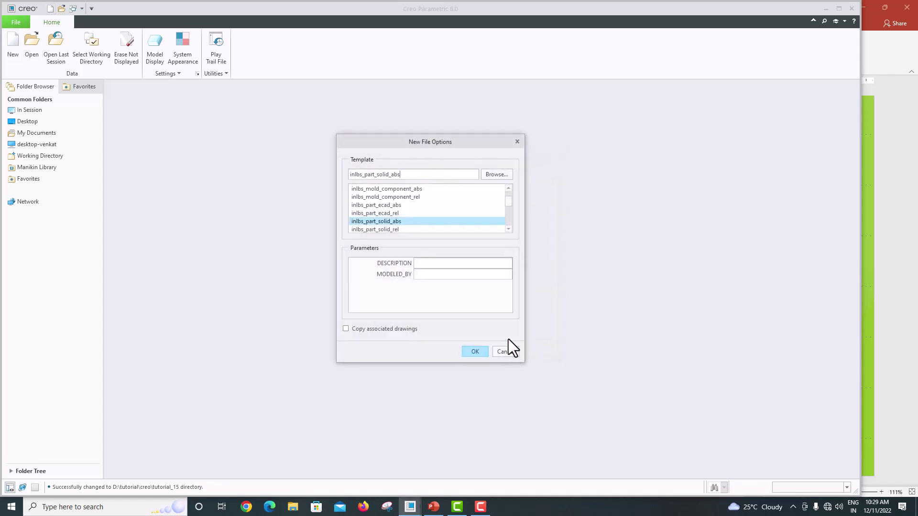
left_click_drag(509, 201, 509, 213)
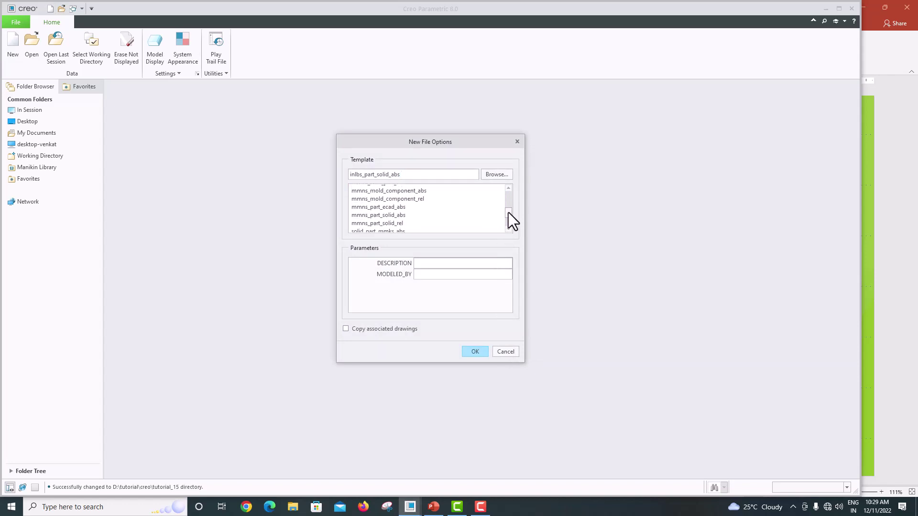
left_click(394, 215)
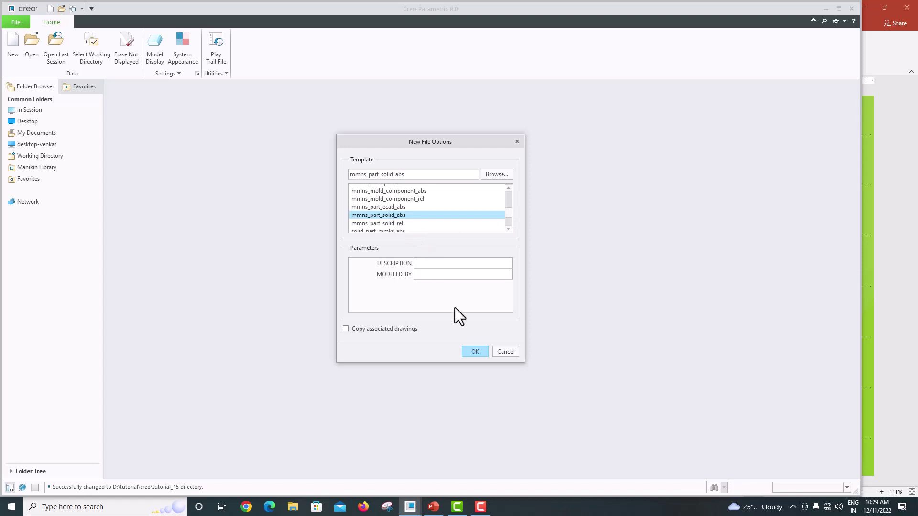
left_click(474, 351)
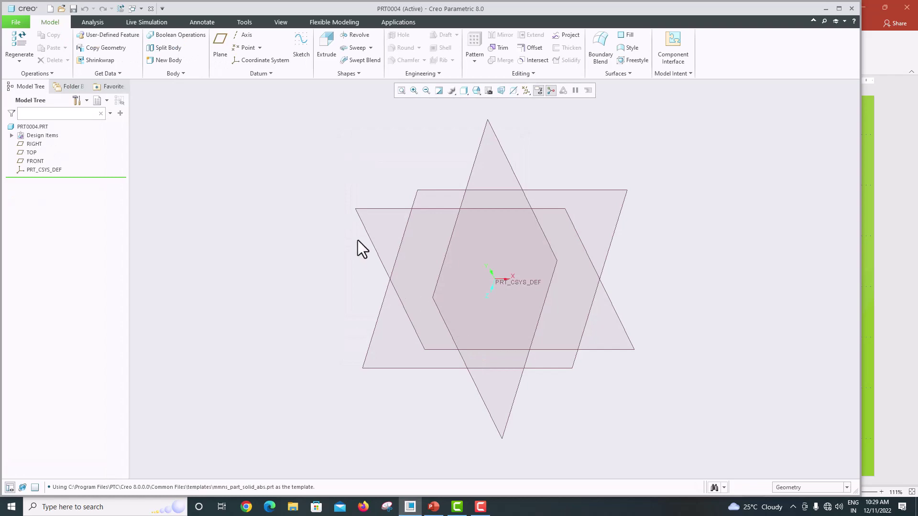
left_click(434, 507)
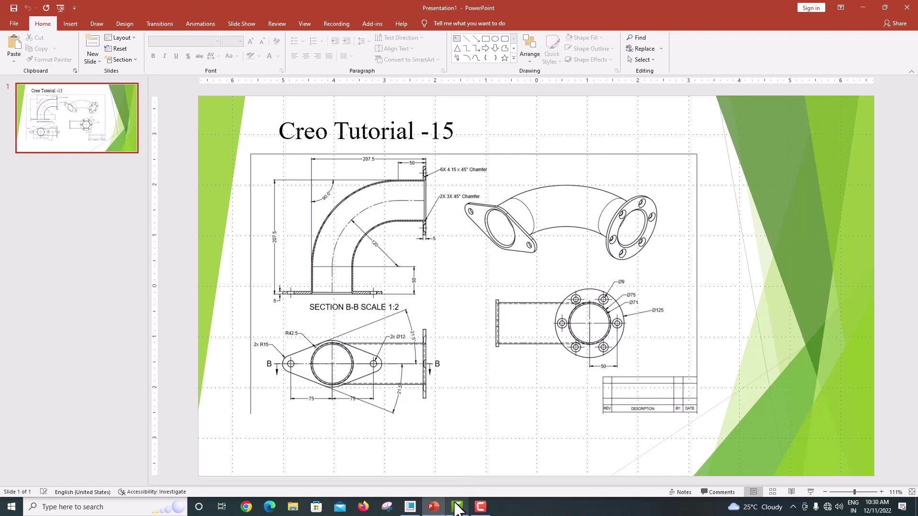
mouse_move(456, 507)
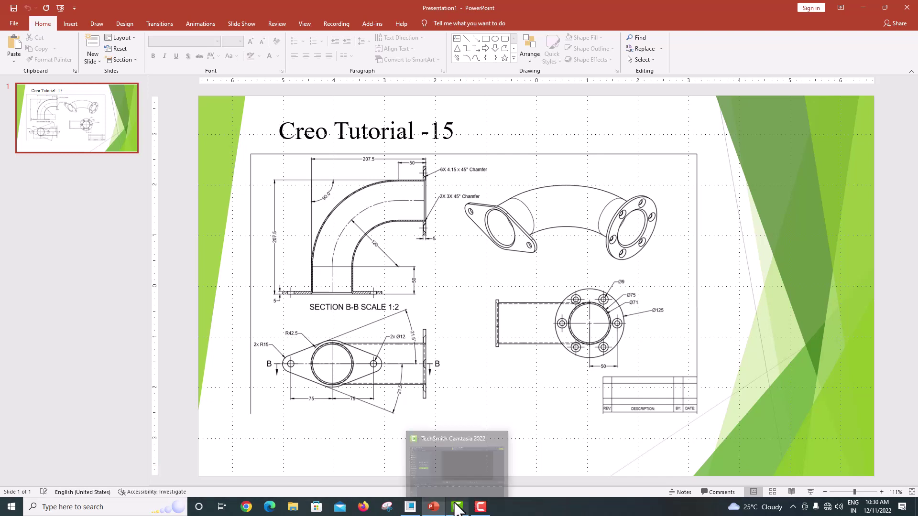
left_click(410, 506)
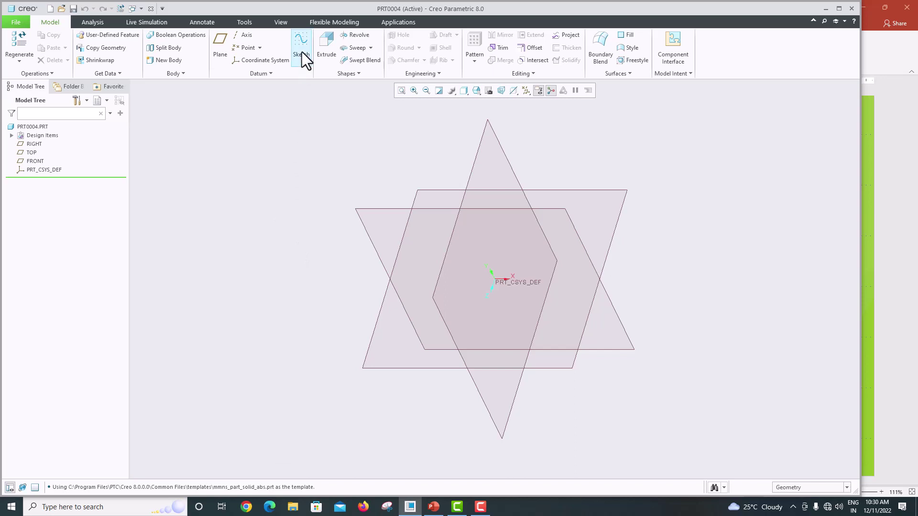
Step: Start a sketch on the FRONT plane, oriented flat to the screen
left_click(370, 211)
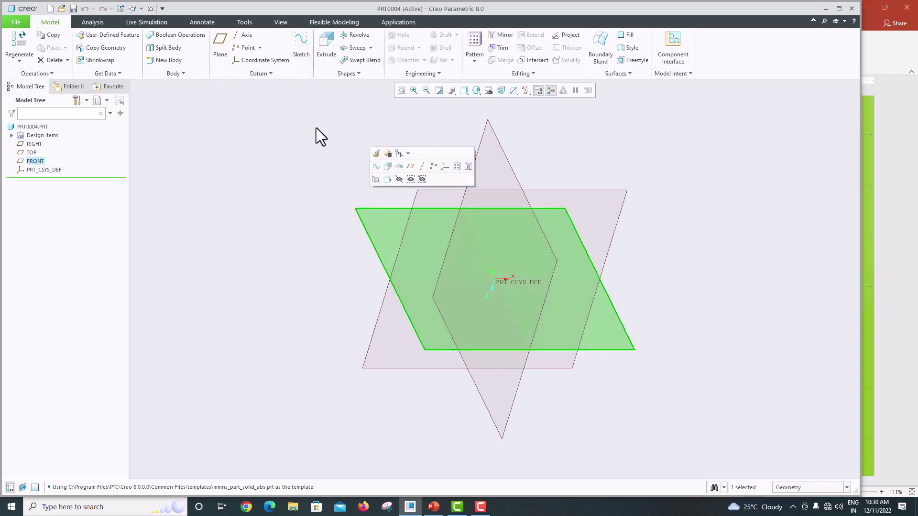
left_click(298, 53)
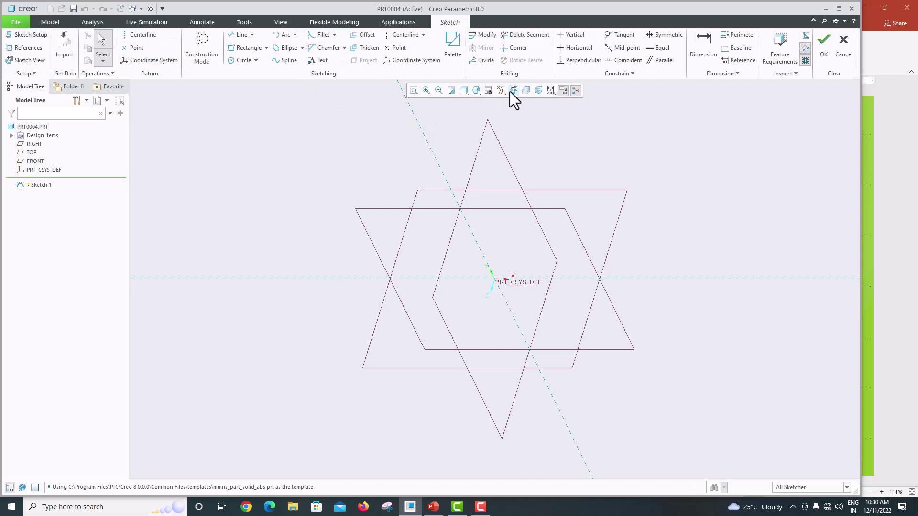
left_click(511, 90)
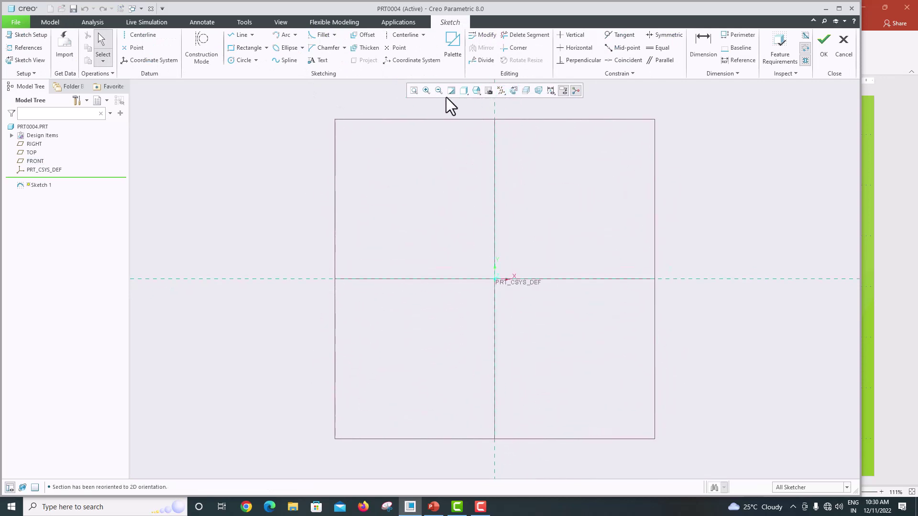
Step: Draw vertical and horizontal centerlines through the origin, then check the reference drawing
left_click(399, 38)
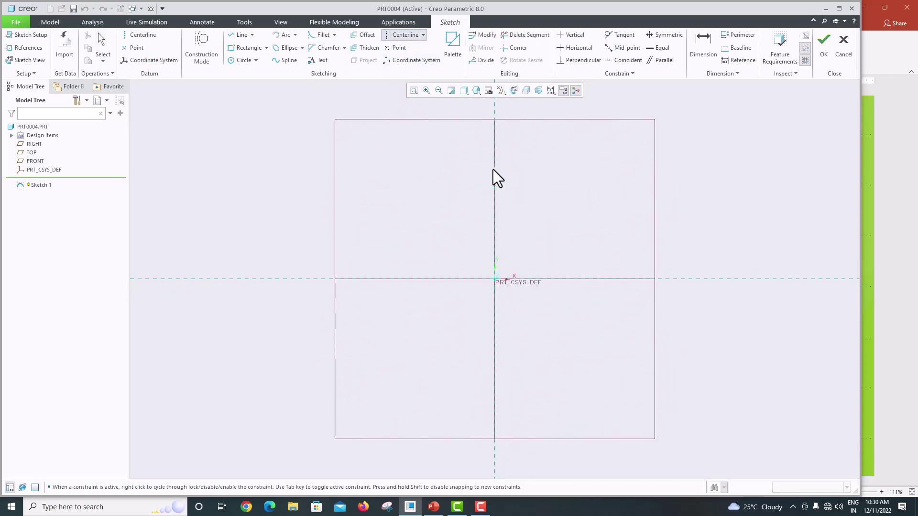
left_click(496, 149)
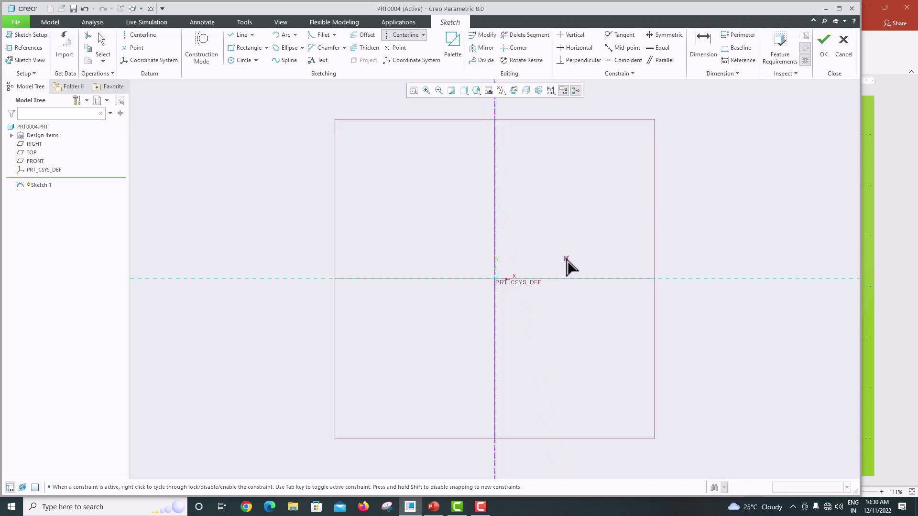
left_click(527, 280)
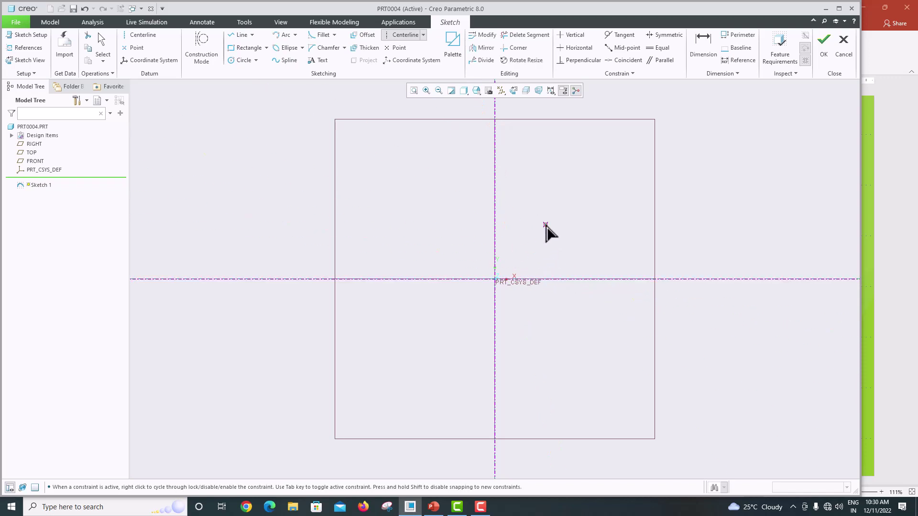
middle_click(548, 234)
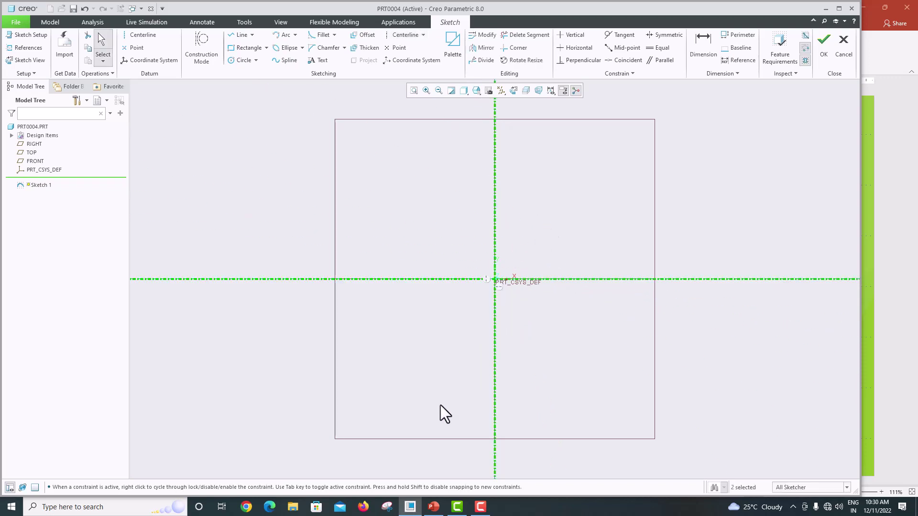
left_click(434, 507)
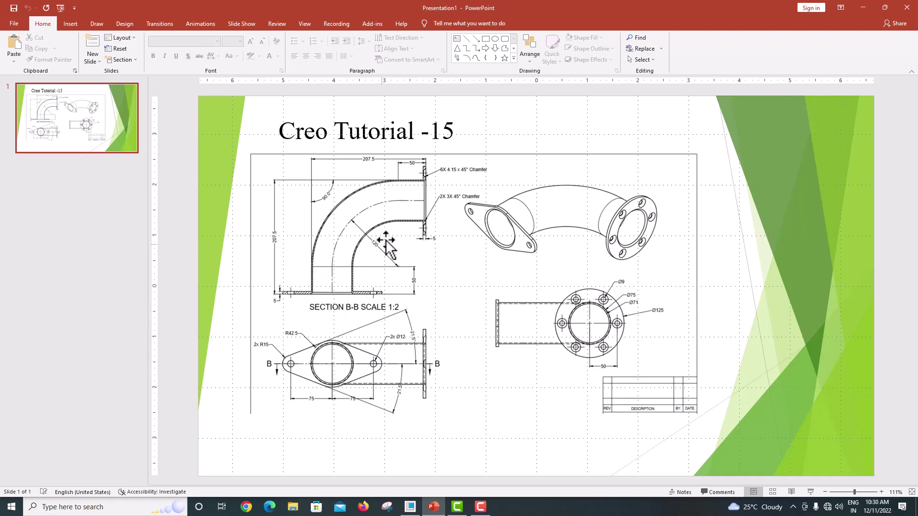
left_click(413, 506)
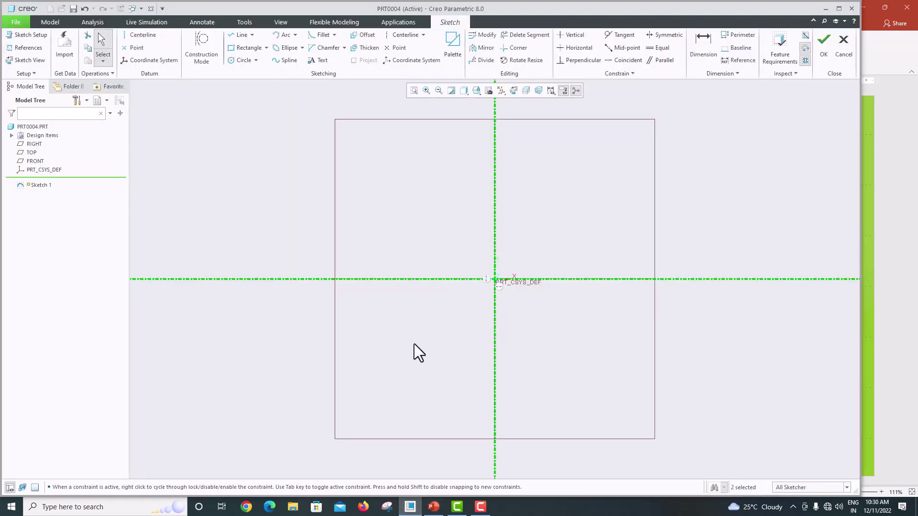
Step: Draw a single vertical line upward from the origin along the vertical centerline
left_click(237, 40)
left_click(495, 279)
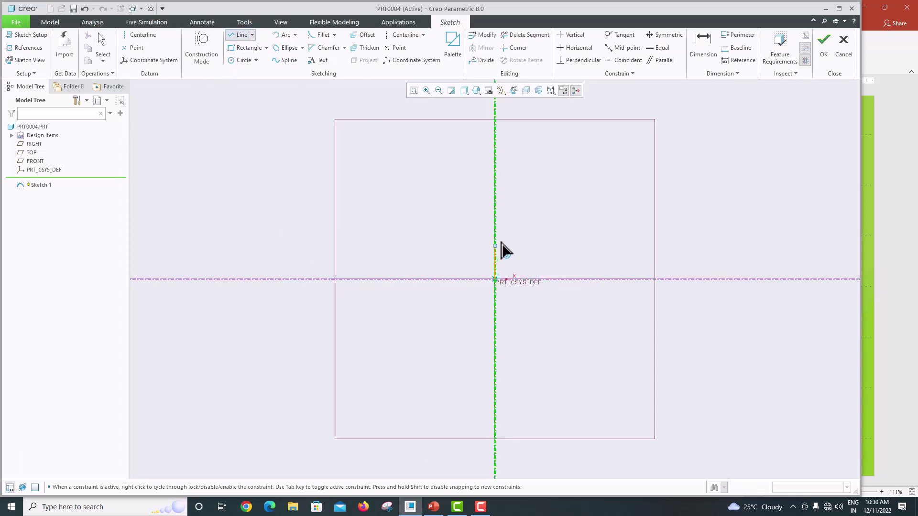
left_click(496, 181)
middle_click(514, 206)
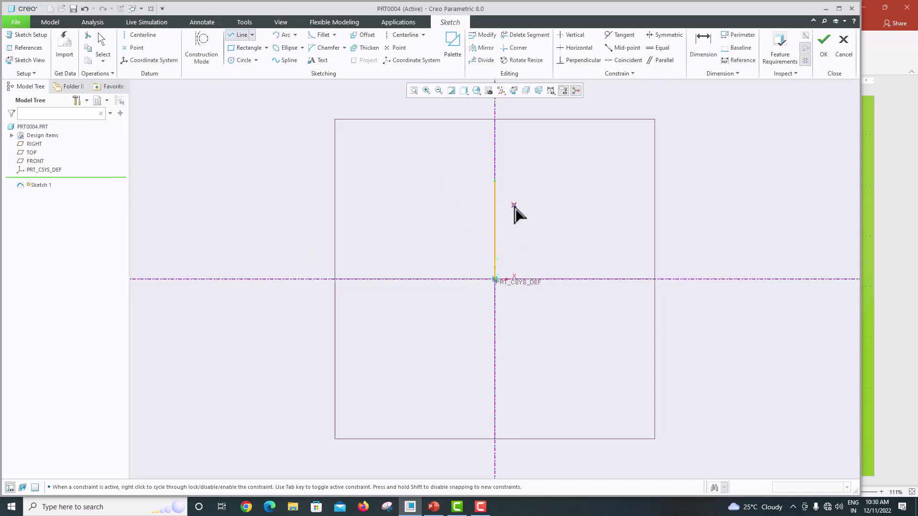
middle_click(545, 223)
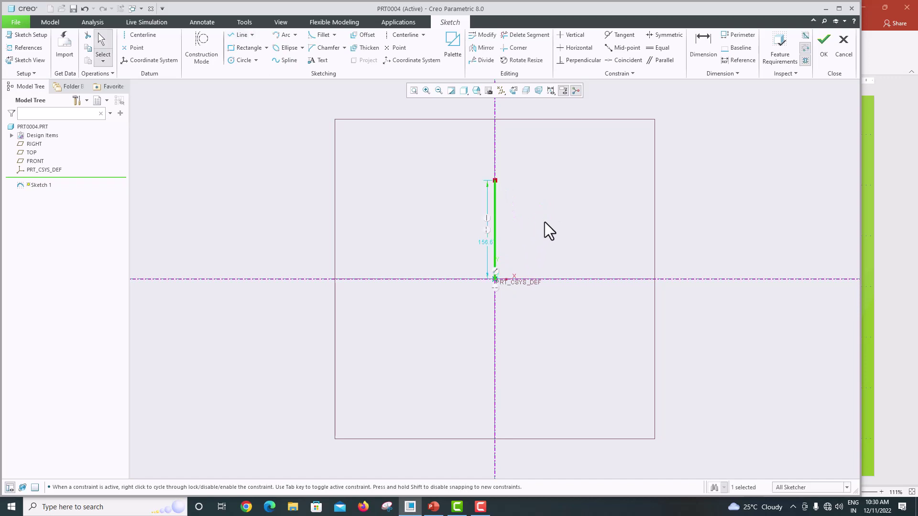
scroll(543, 227, "up", 2)
scroll(542, 229, "down", 3)
Step: Set the vertical line's length to 50 and fit the sketch in view
double_click(472, 243)
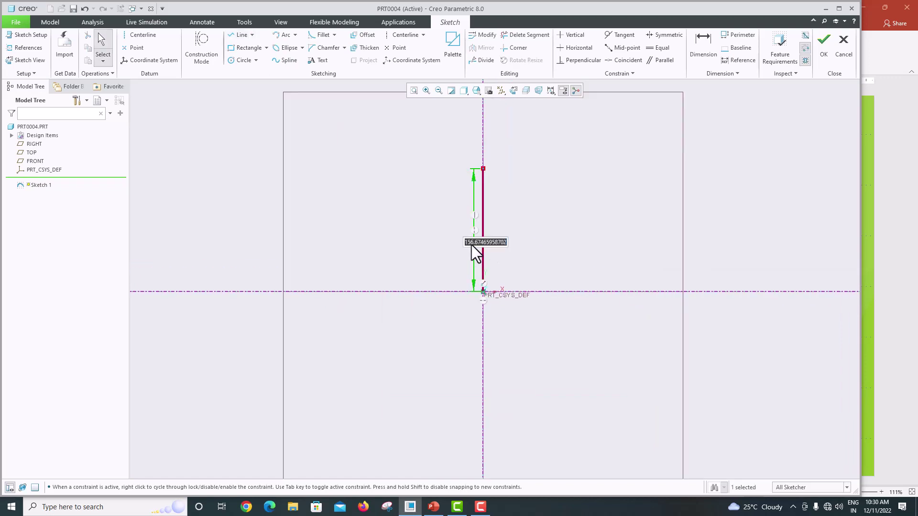
type("50")
key("Return")
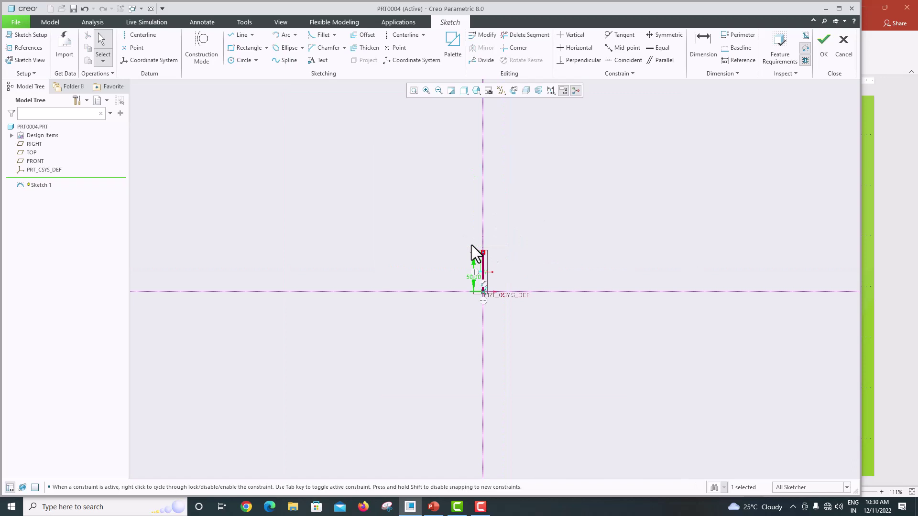
left_click(414, 92)
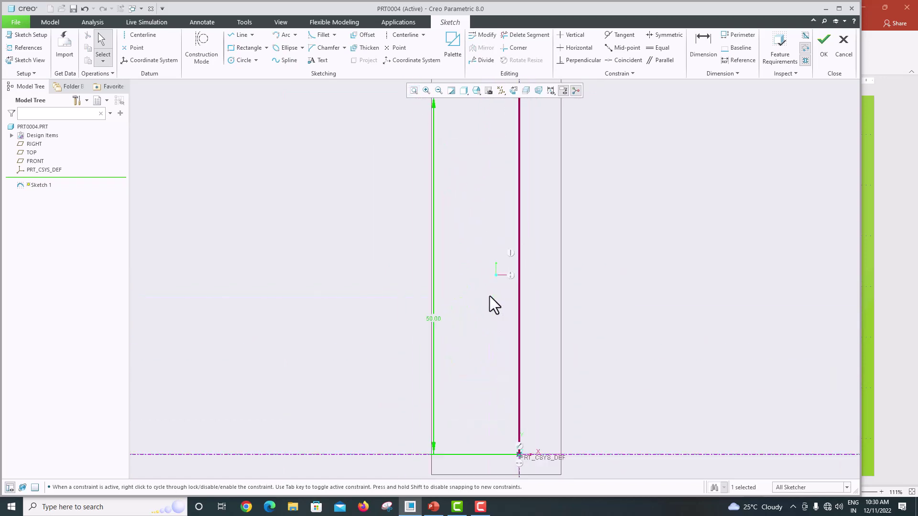
scroll(490, 296, "up", 4)
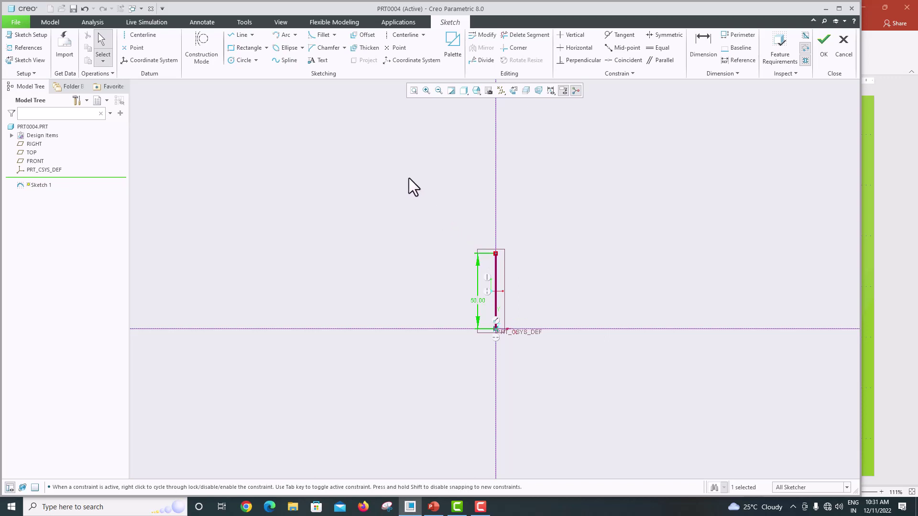
scroll(306, 96, "down", 5)
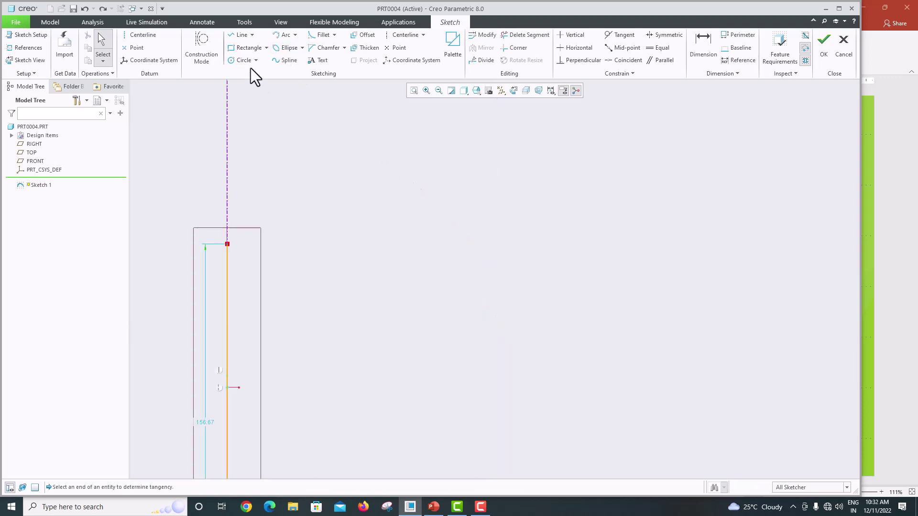
Step: Draw a tangent arc curving right from the top of the vertical line
left_click(290, 36)
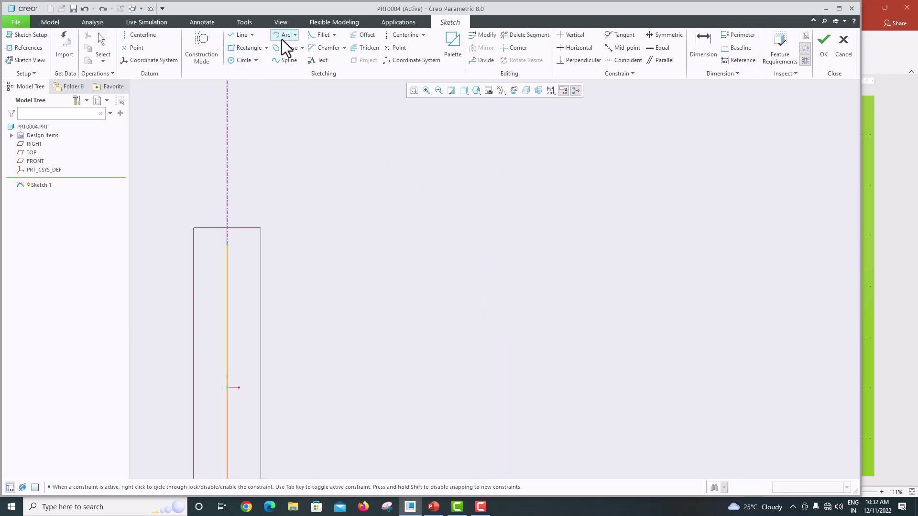
left_click(228, 244)
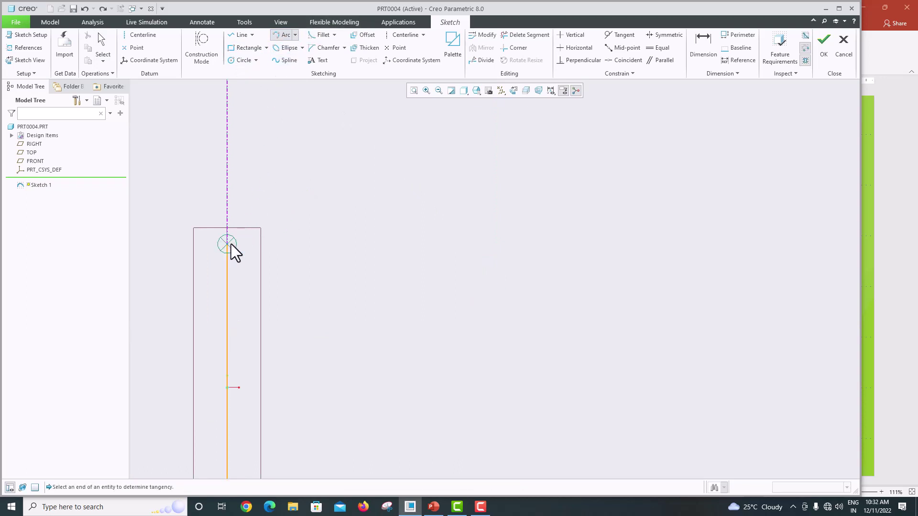
left_click(228, 244)
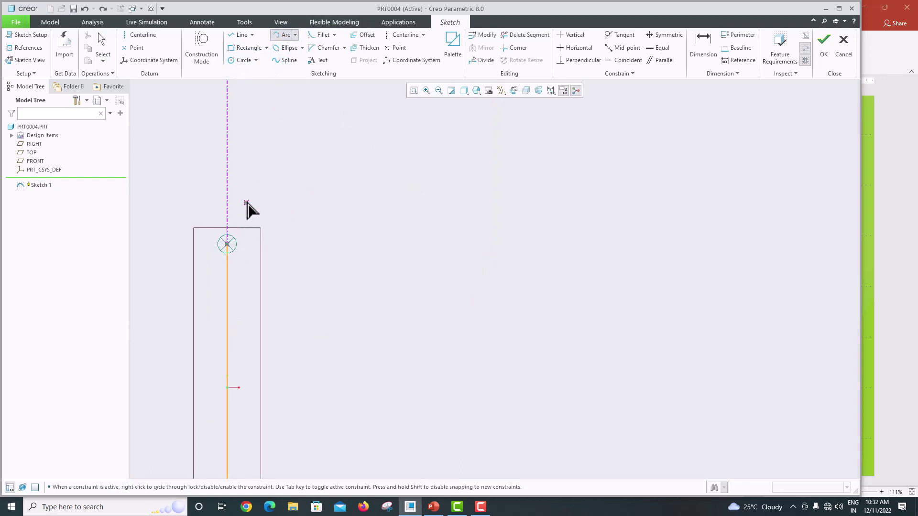
left_click(406, 124)
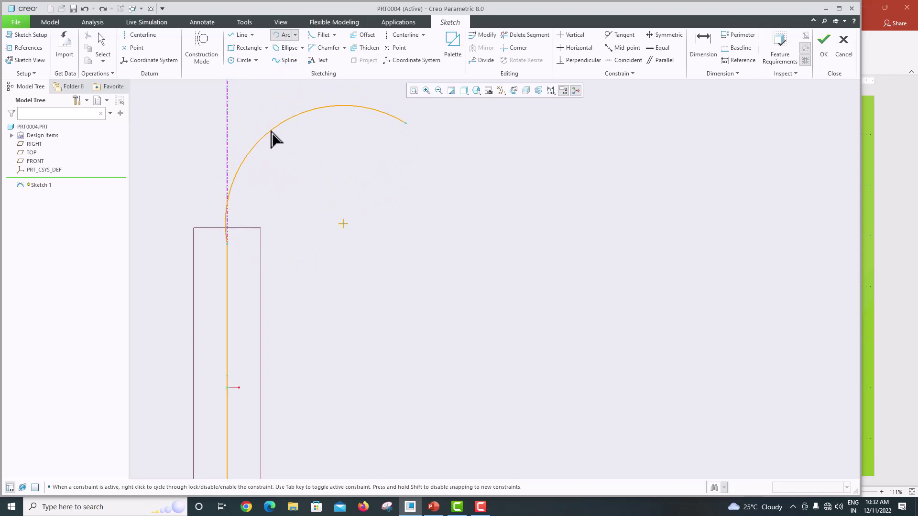
left_click(280, 150)
middle_click(416, 172)
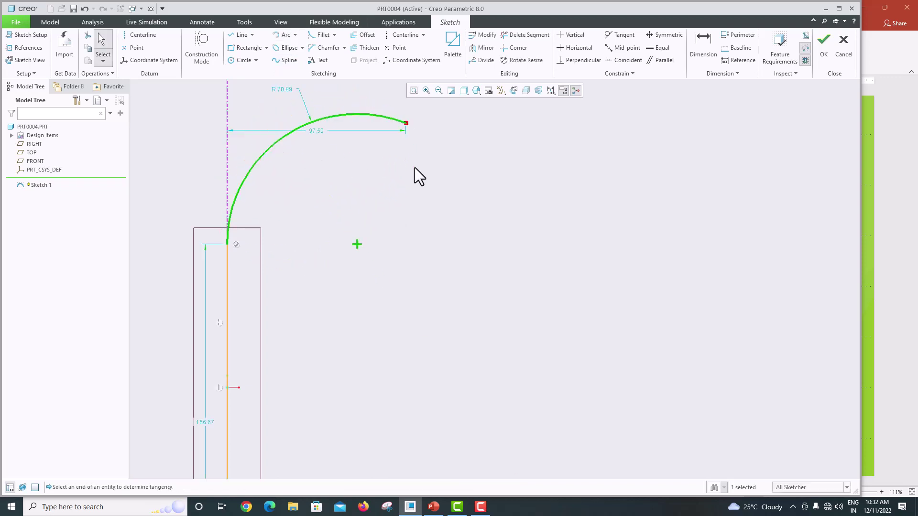
scroll(435, 191, "down", 3)
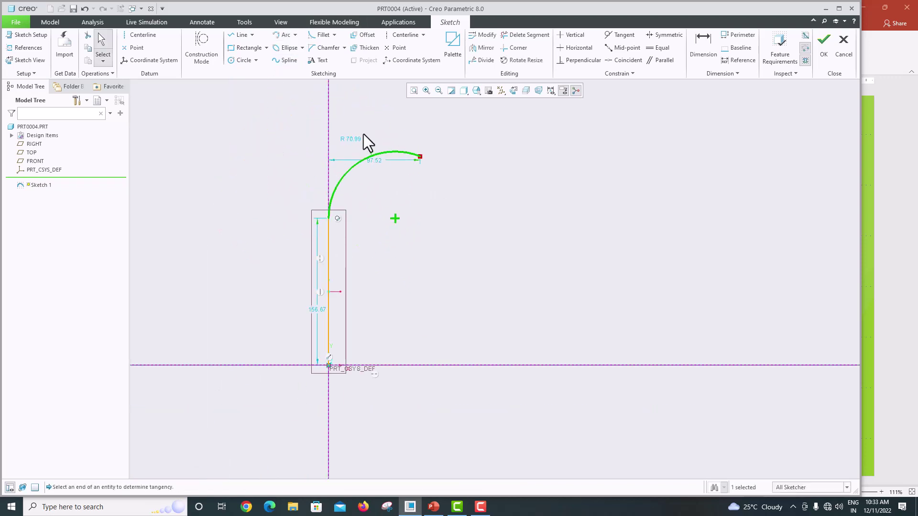
Step: Set the arc to radius 120 with a 120 horizontal span, then begin a line at its end
double_click(353, 139)
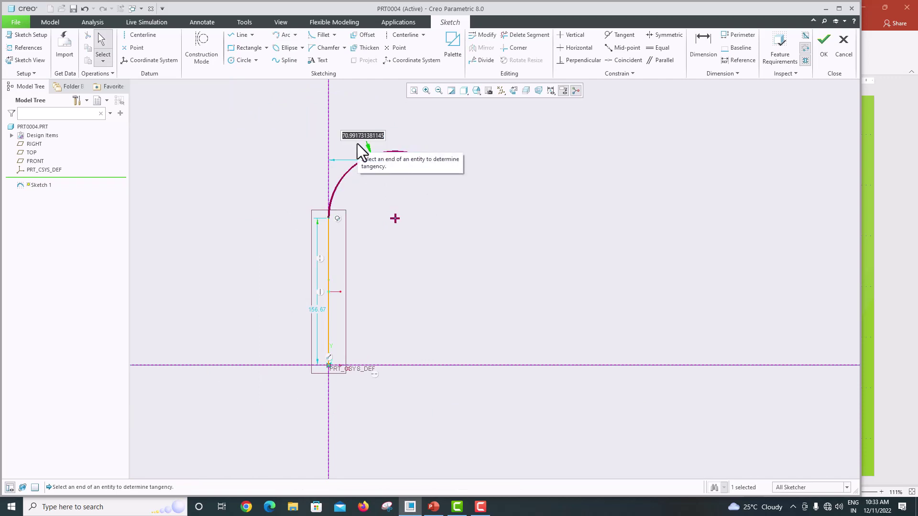
type("120")
key("Return")
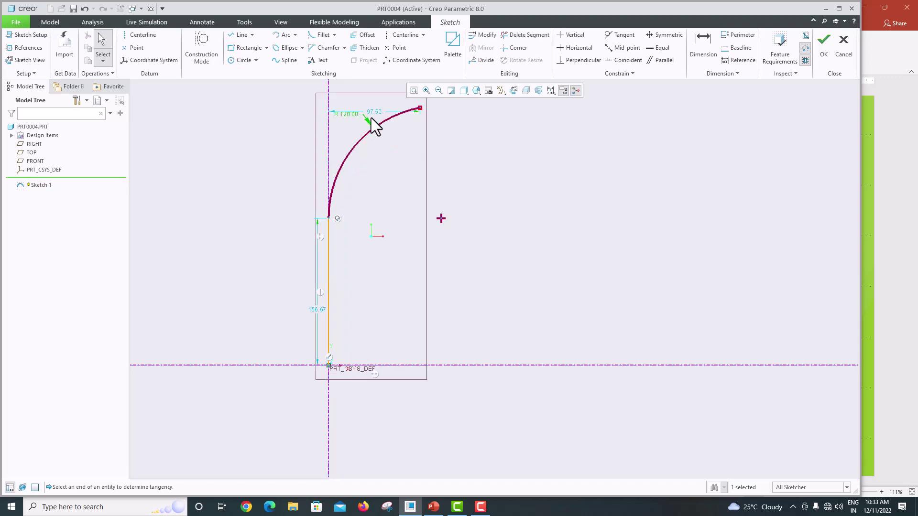
scroll(375, 118, "up", 5)
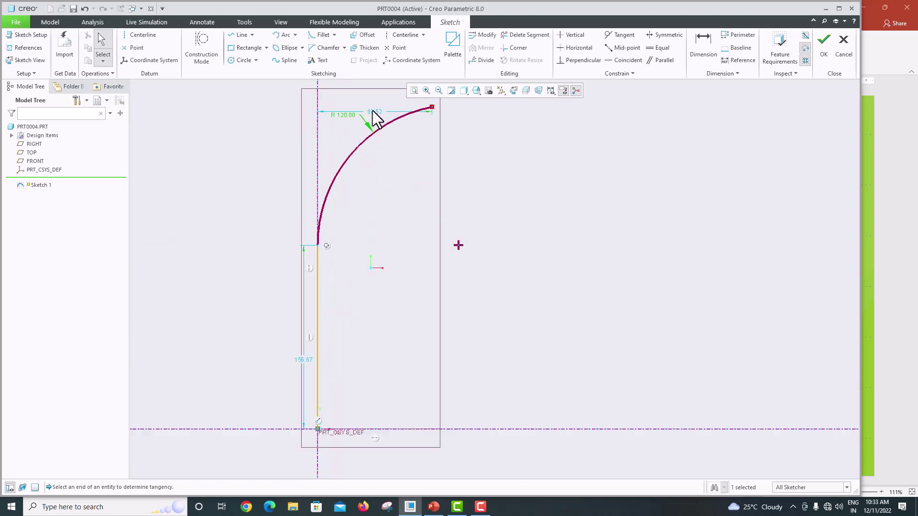
double_click(377, 113)
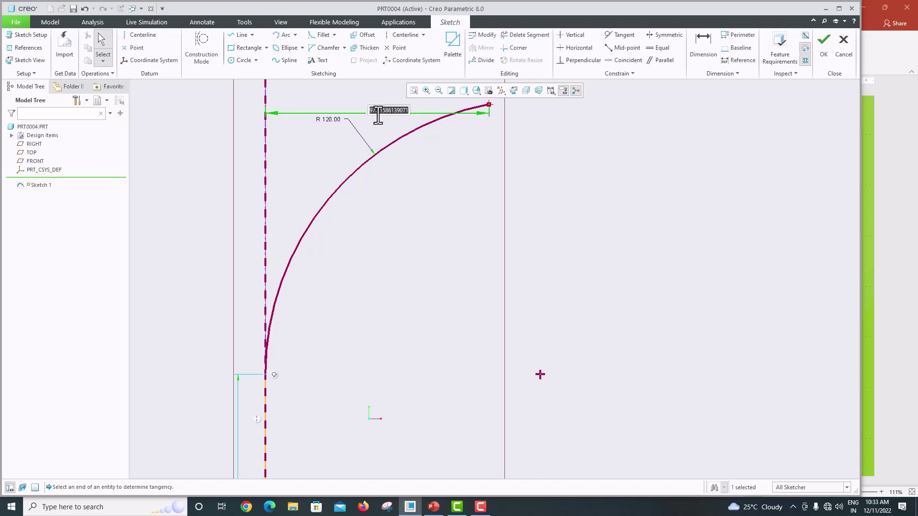
type("120")
key("Return")
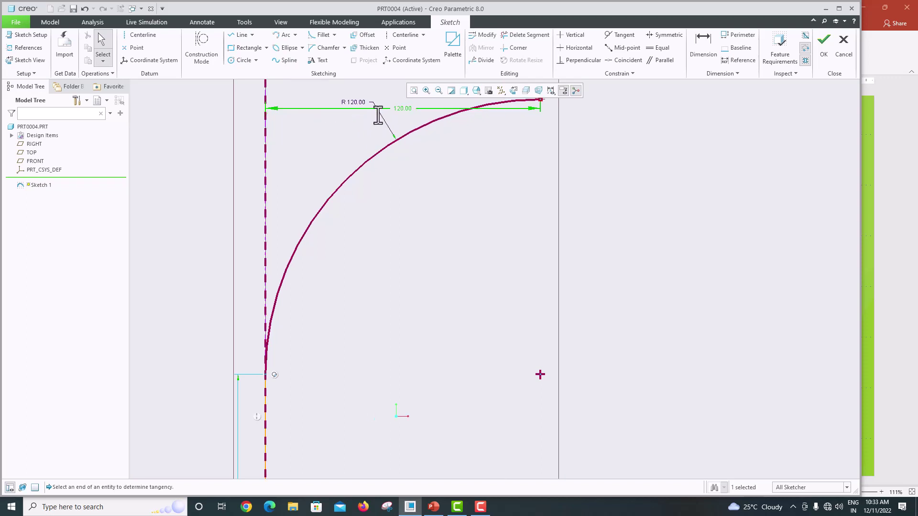
scroll(435, 199, "down", 4)
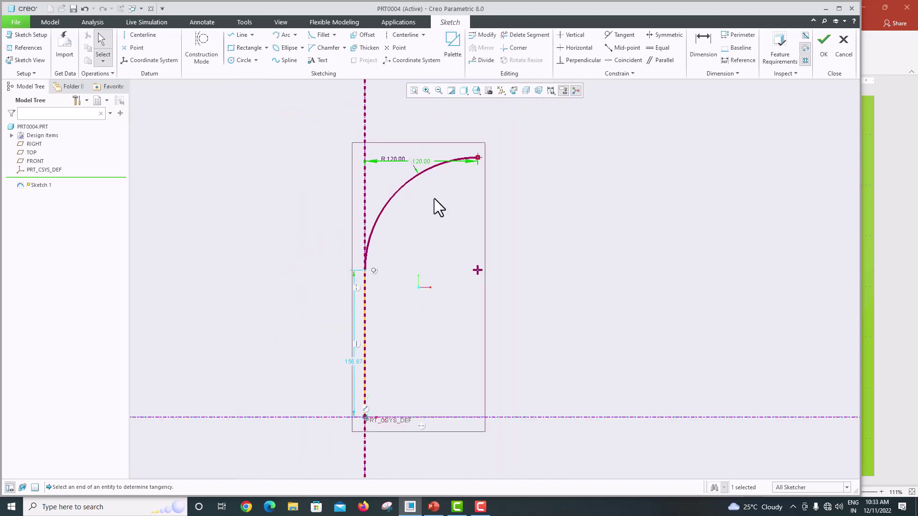
scroll(434, 199, "up", 2)
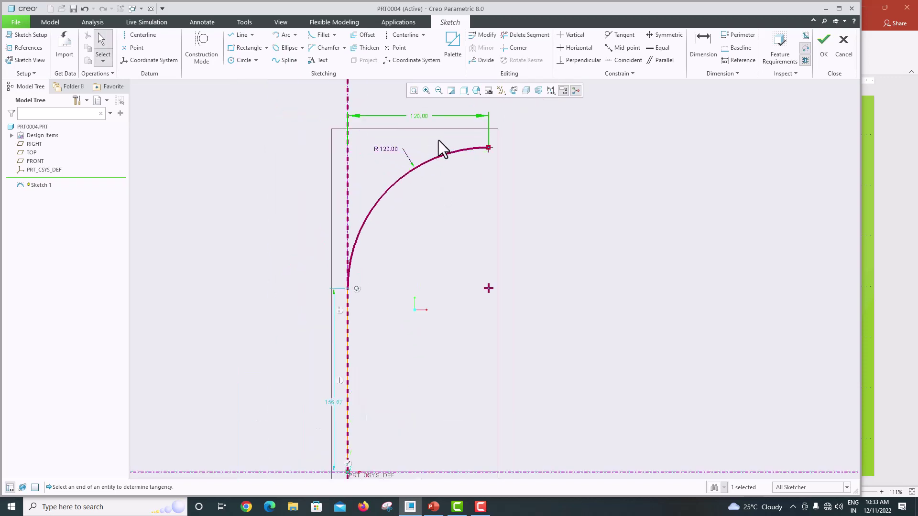
scroll(485, 199, "down", 12)
scroll(554, 170, "up", 10)
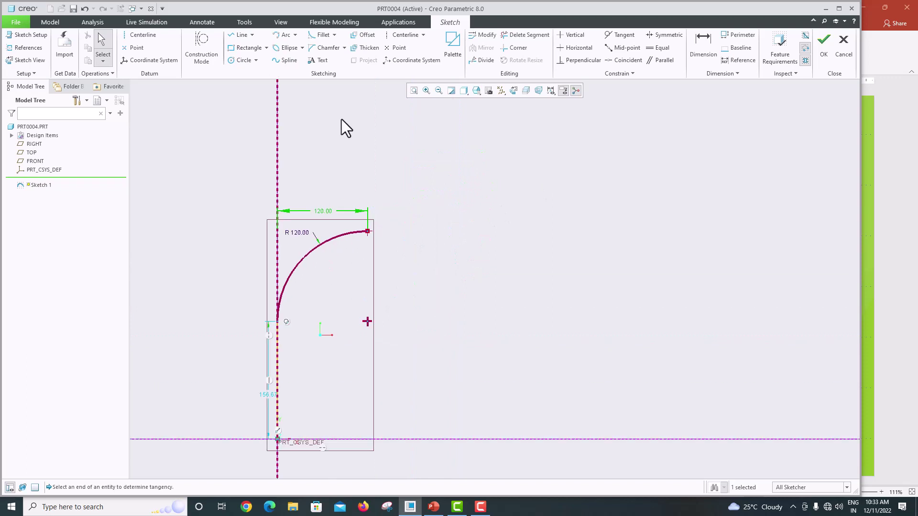
left_click(241, 36)
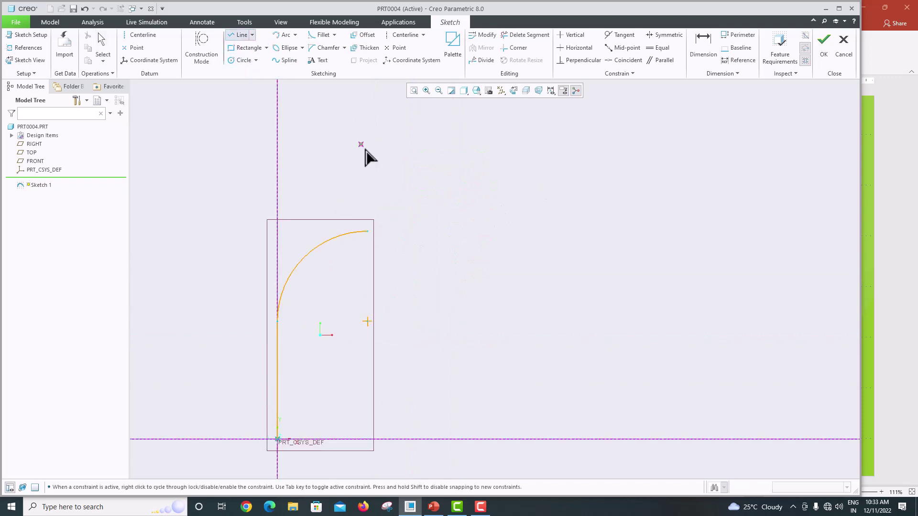
left_click(368, 233)
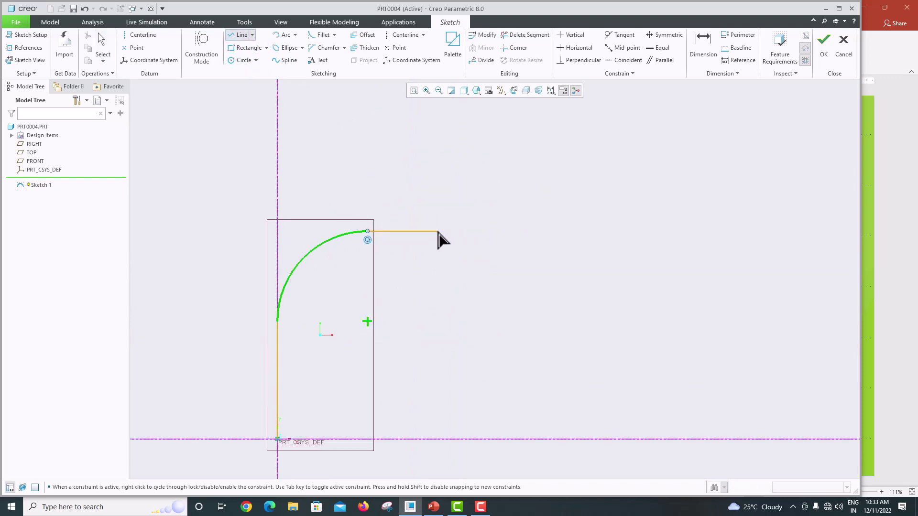
Step: Complete a horizontal line extending right from the arc's end
left_click(488, 234)
middle_click(507, 191)
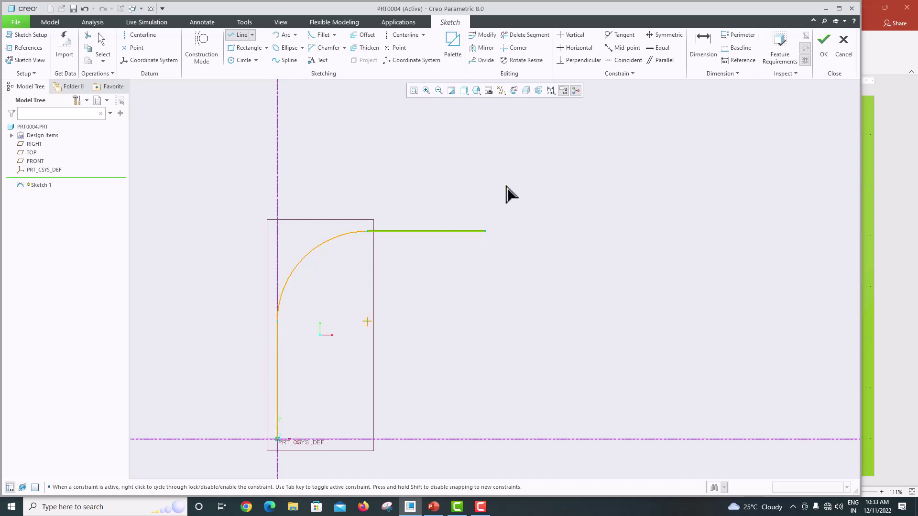
middle_click(506, 188)
scroll(332, 282, "down", 2)
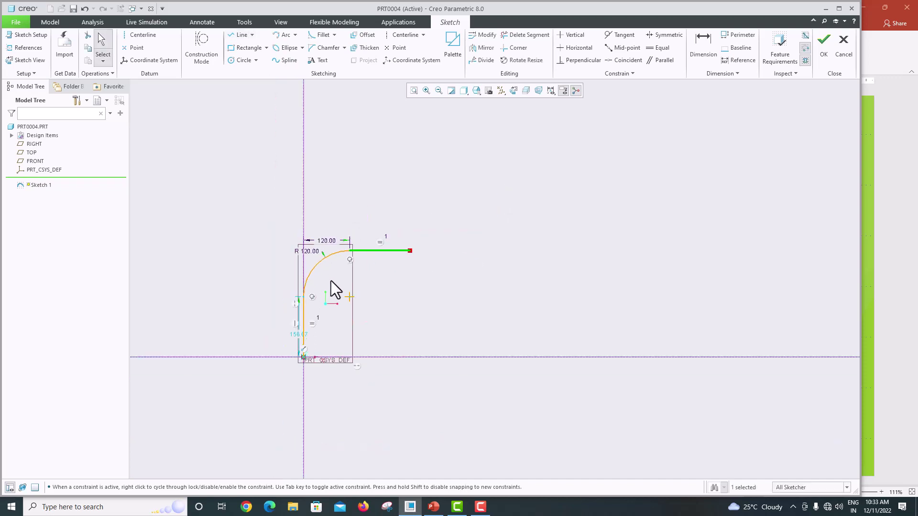
scroll(277, 358, "up", 3)
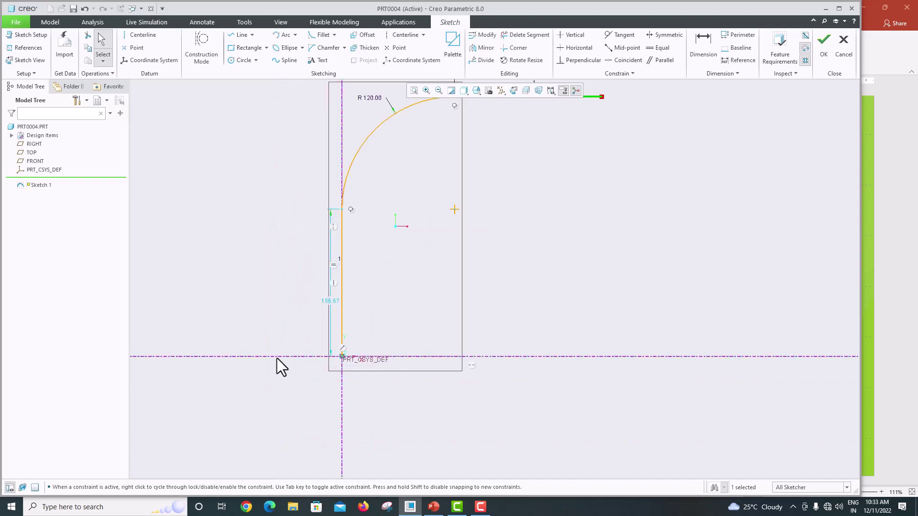
Step: Change the vertical line's length from 156.67 back to 50
double_click(331, 301)
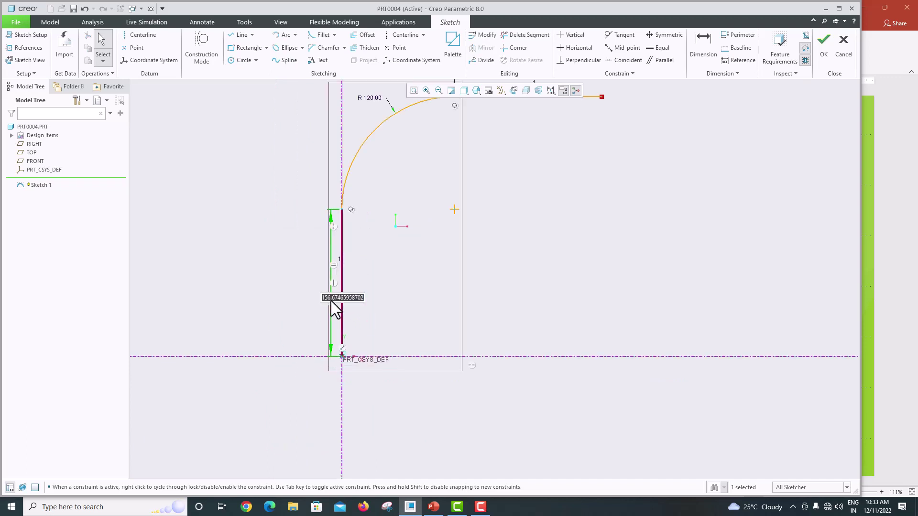
type("50")
key("Return")
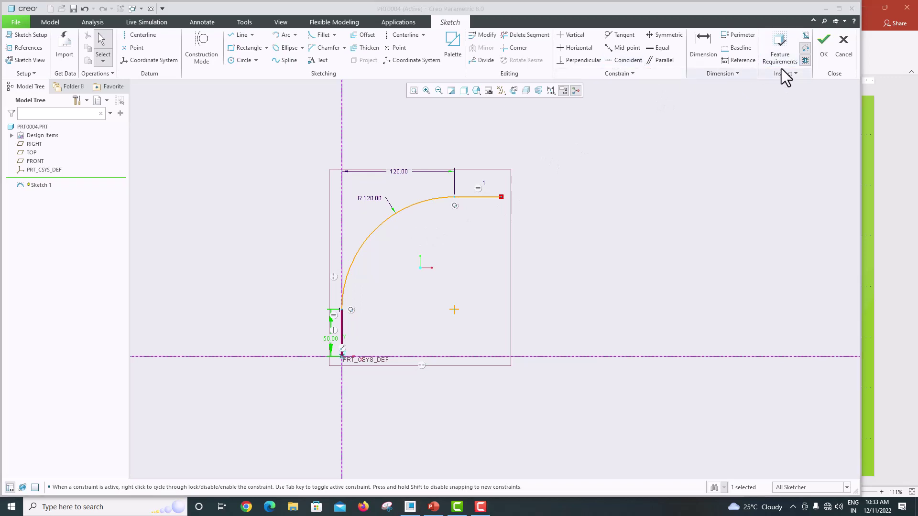
Step: Accept Sketch 1 and start a Sweep using it as the trajectory
left_click(822, 51)
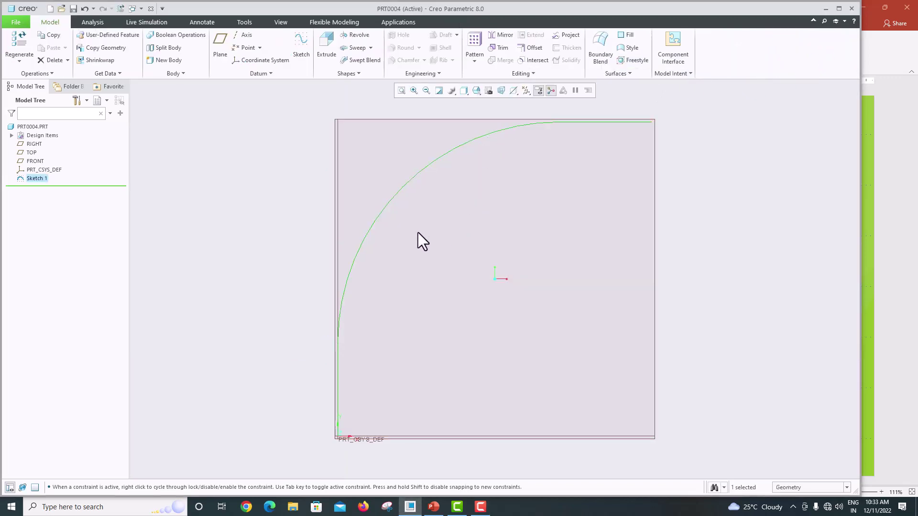
scroll(417, 233, "up", 3)
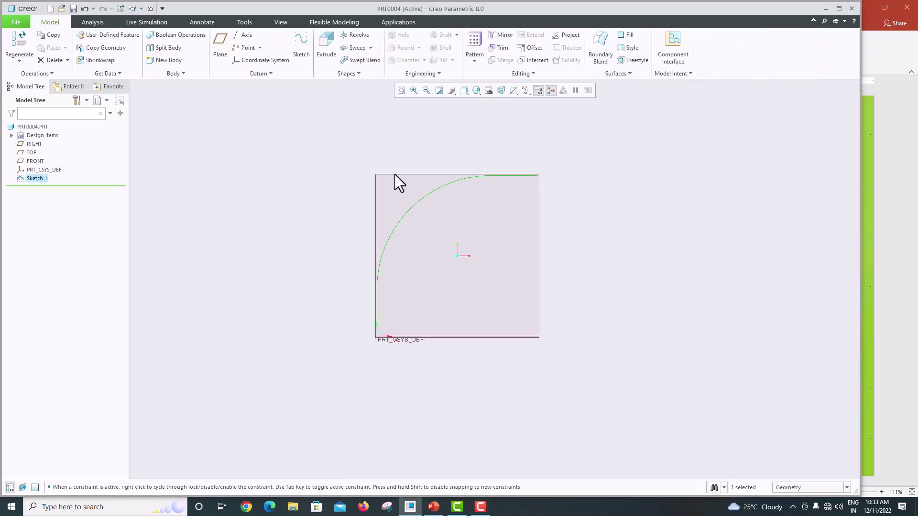
left_click(373, 48)
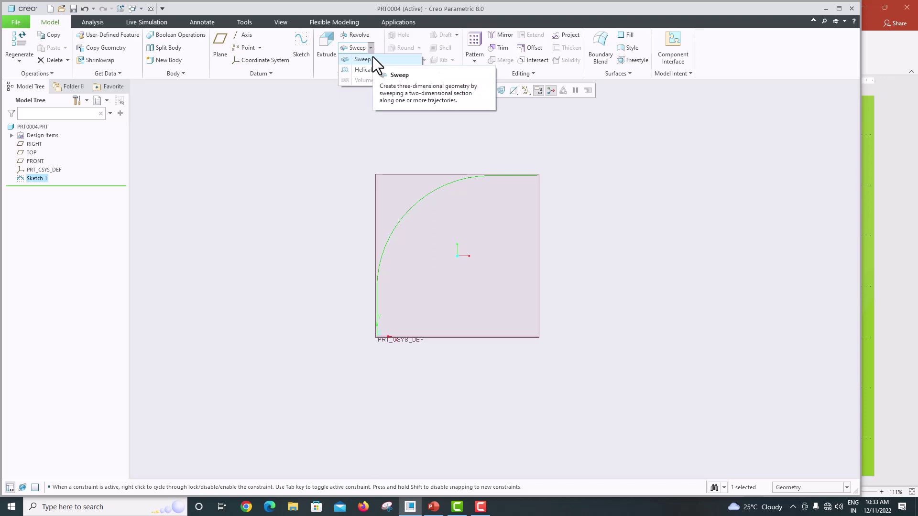
left_click(372, 57)
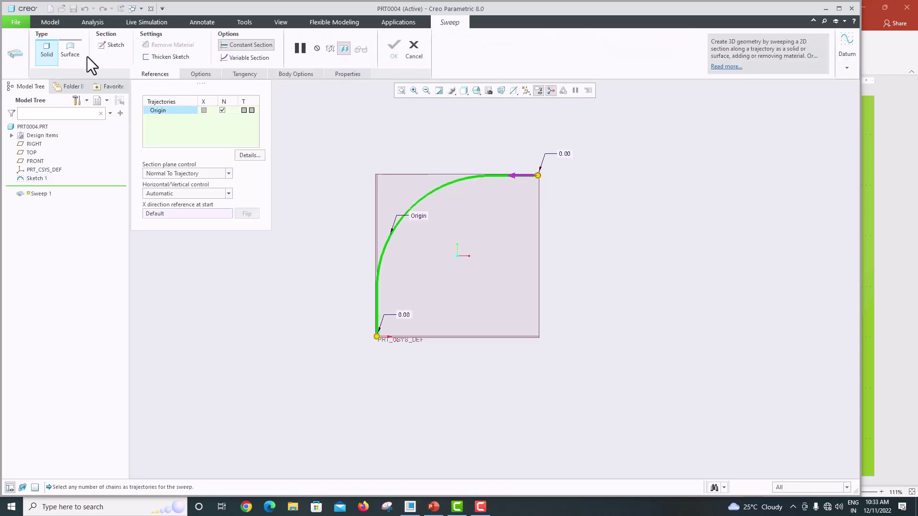
Step: Sketch two concentric circles, Ø63.83 and Ø103.44, at the trajectory start as the sweep section
left_click(104, 47)
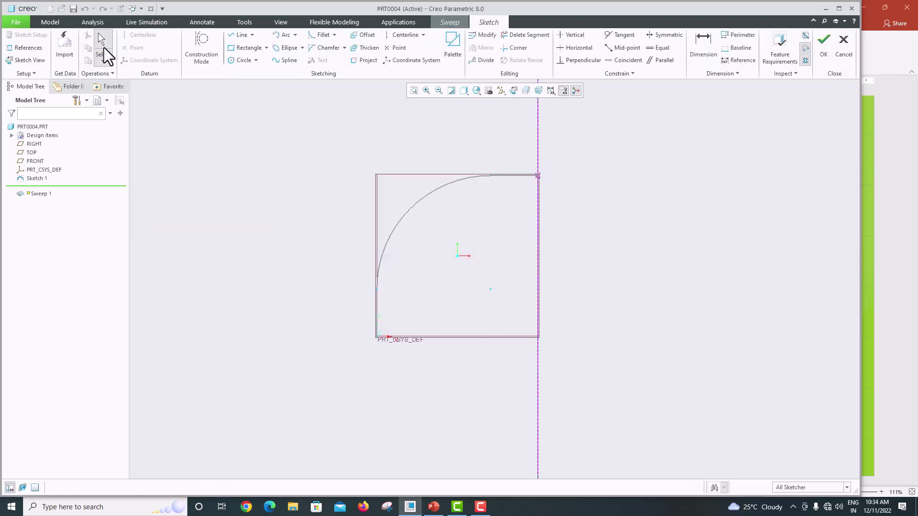
left_click(510, 94)
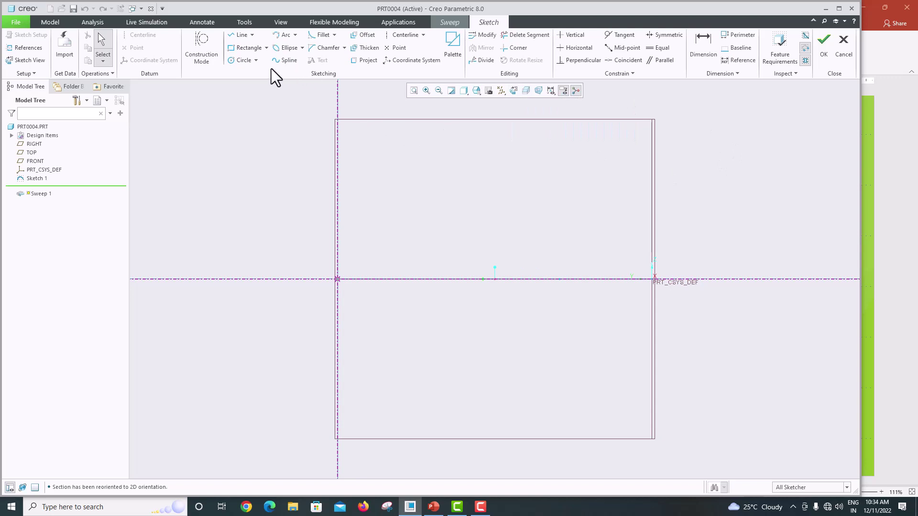
left_click(236, 61)
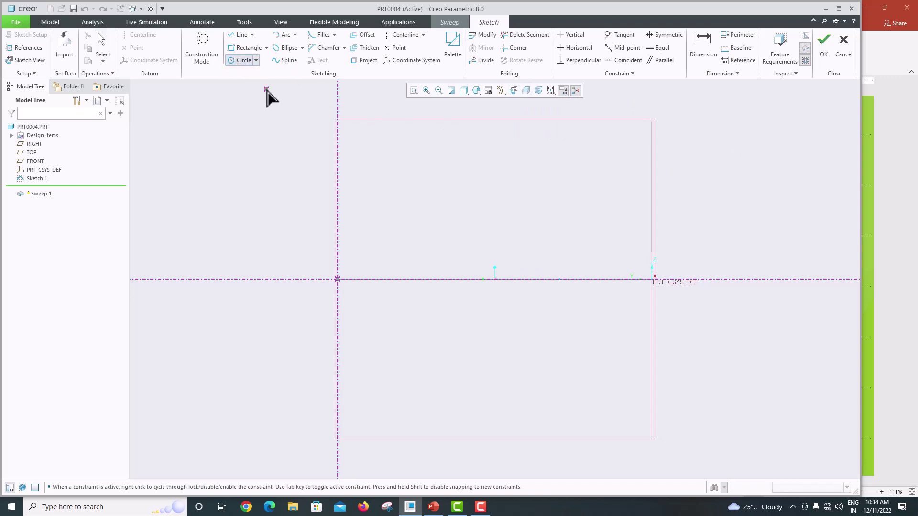
left_click(338, 279)
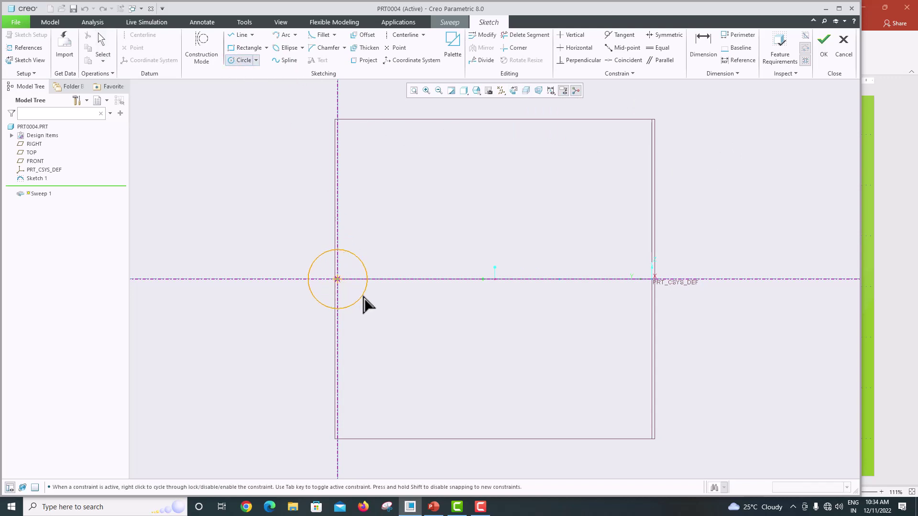
left_click(392, 303)
left_click(338, 280)
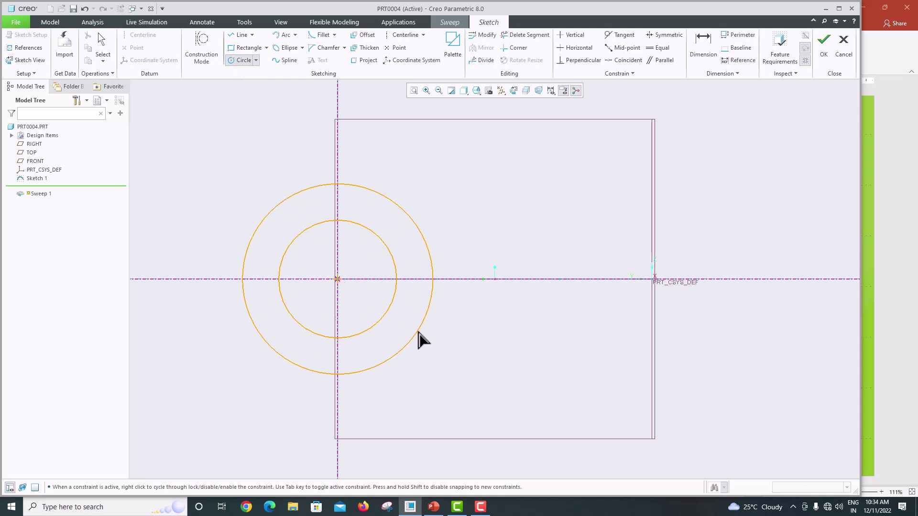
left_click(418, 332)
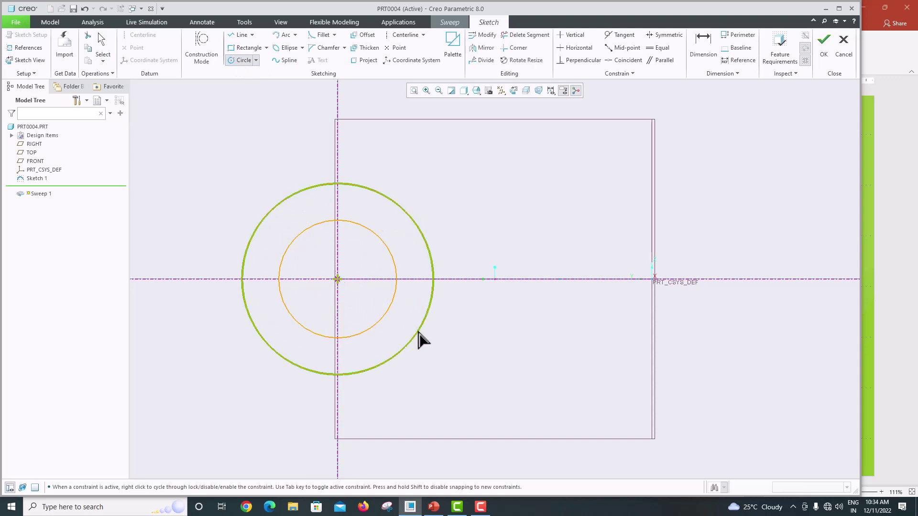
middle_click(457, 219)
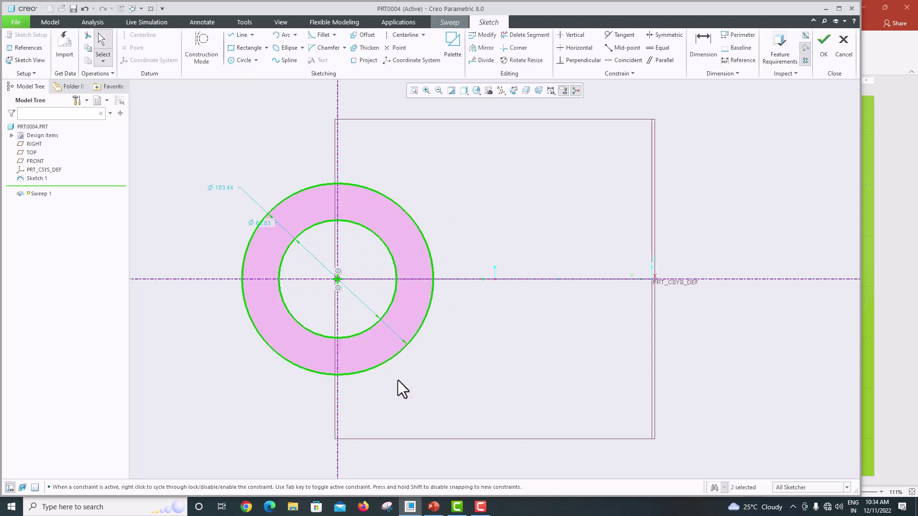
Step: After checking the reference drawing, keep the inner circle at Ø71 and set the outer to Ø75
left_click(434, 505)
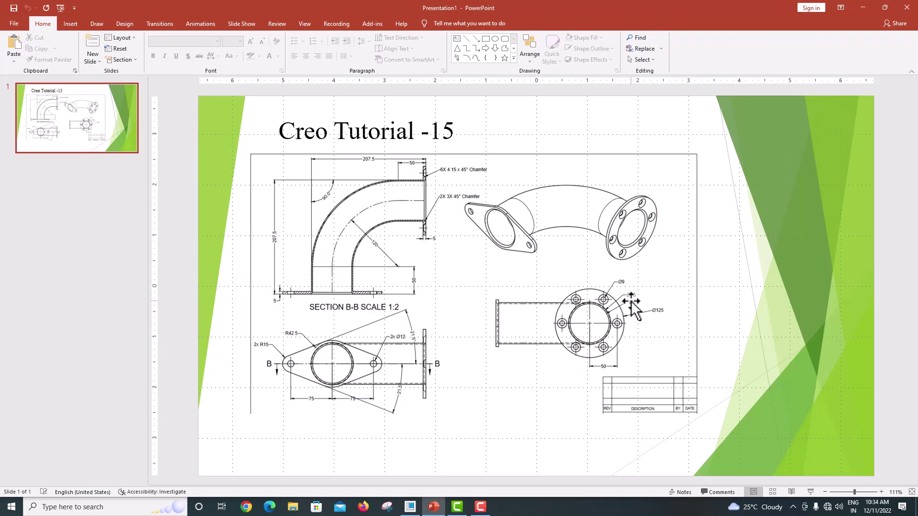
left_click(410, 506)
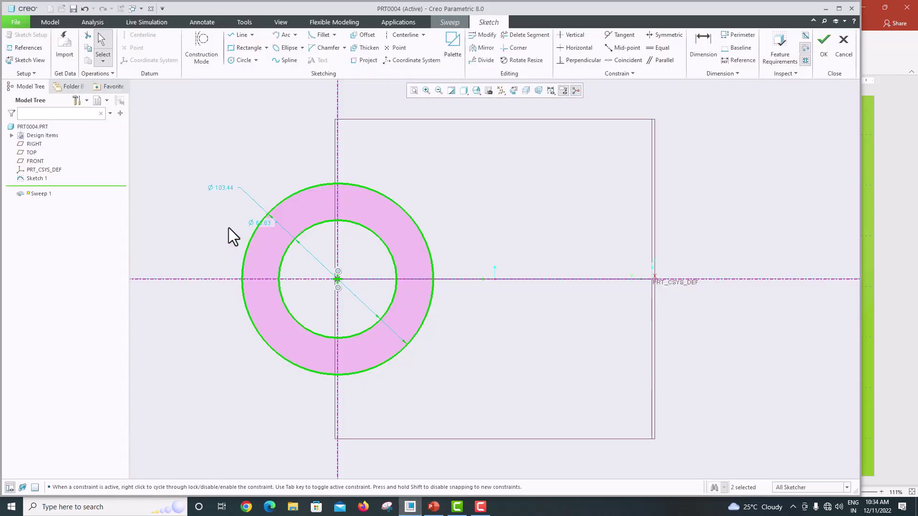
double_click(262, 223)
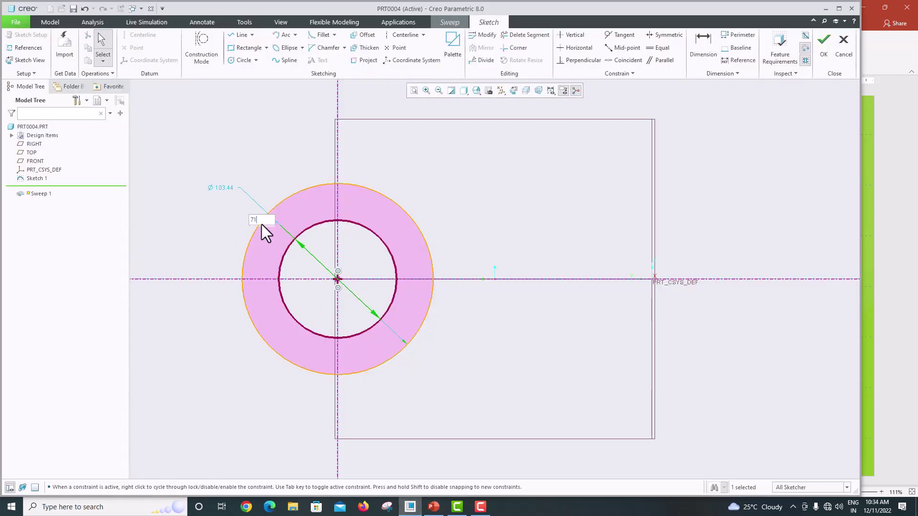
key("Return")
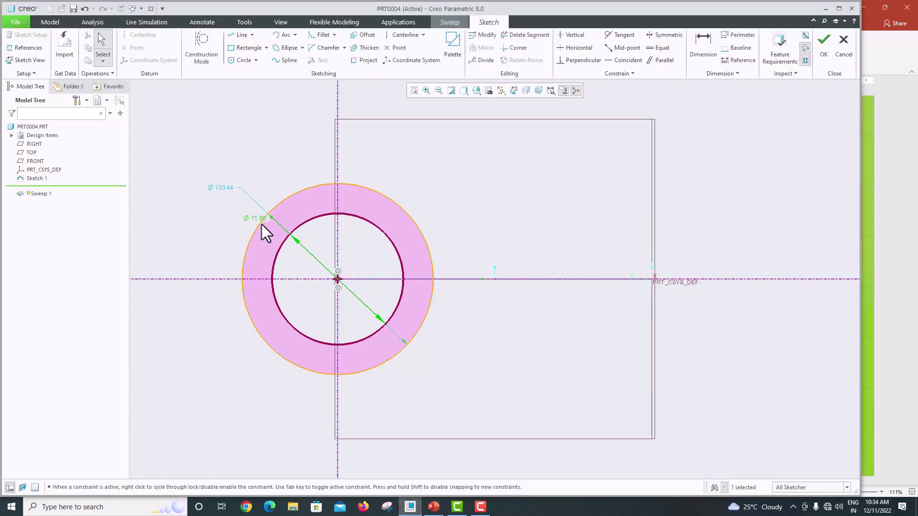
double_click(223, 188)
type("75")
key("Return")
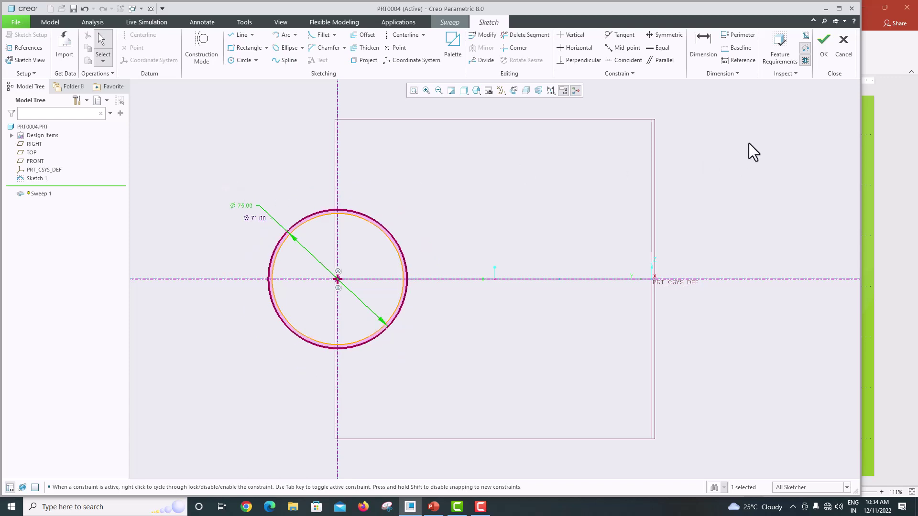
Step: Accept the ring section and complete Sweep 1 as a hollow elbow pipe, then view the reference slide
left_click(825, 50)
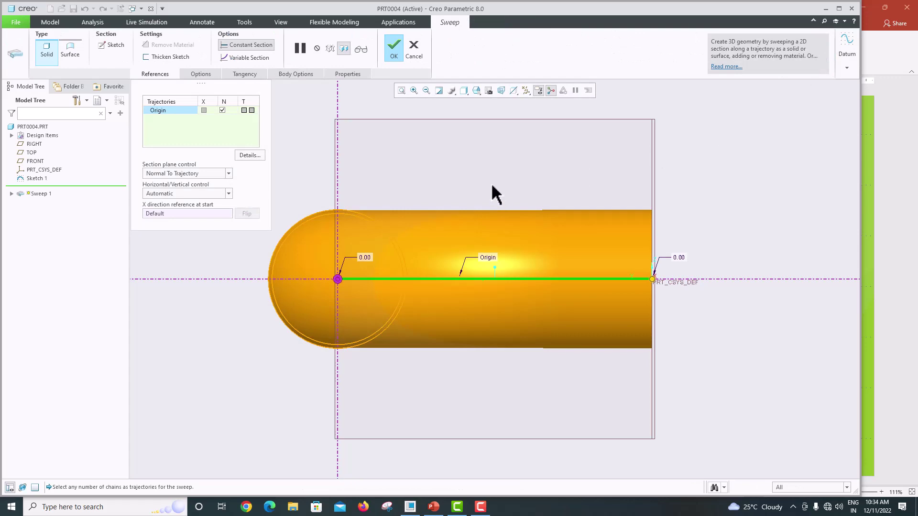
middle_click_drag(475, 160, 431, 294)
scroll(425, 286, "down", 3)
scroll(508, 211, "up", 5)
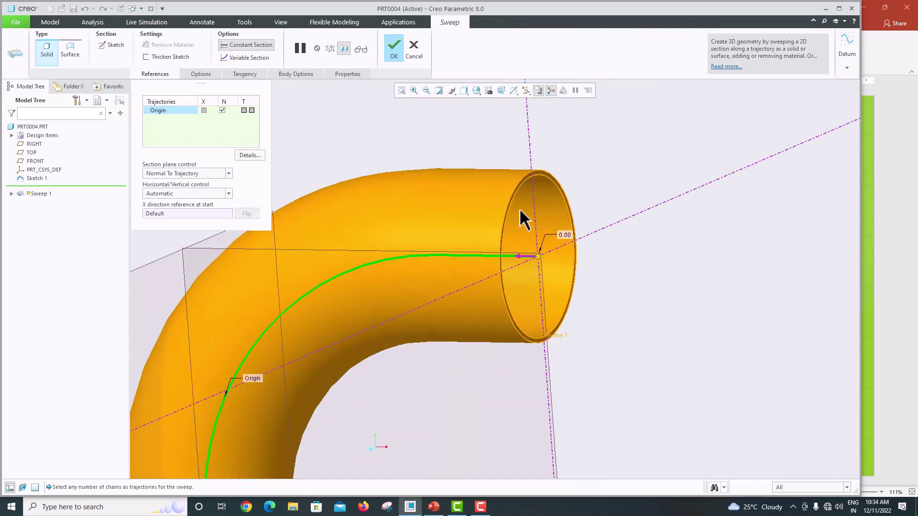
scroll(520, 208, "down", 3)
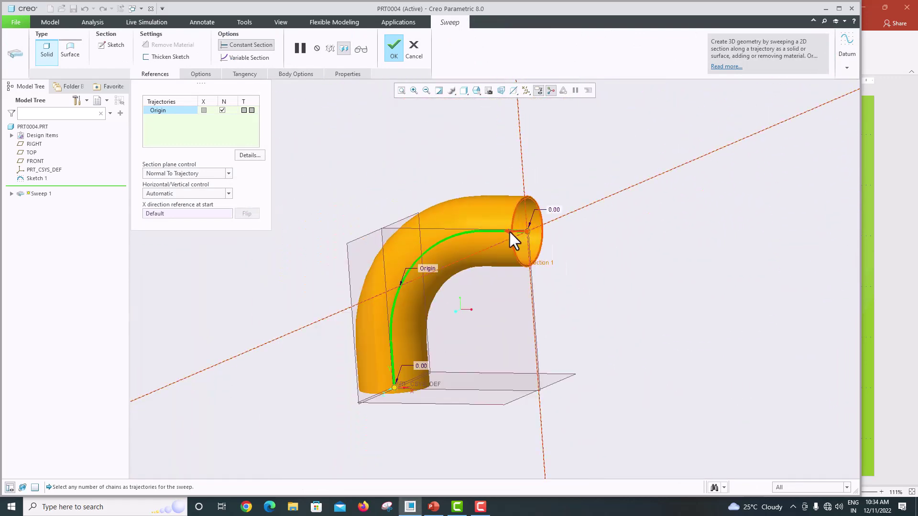
left_click(390, 51)
middle_click_drag(417, 203, 440, 229)
left_click(436, 507)
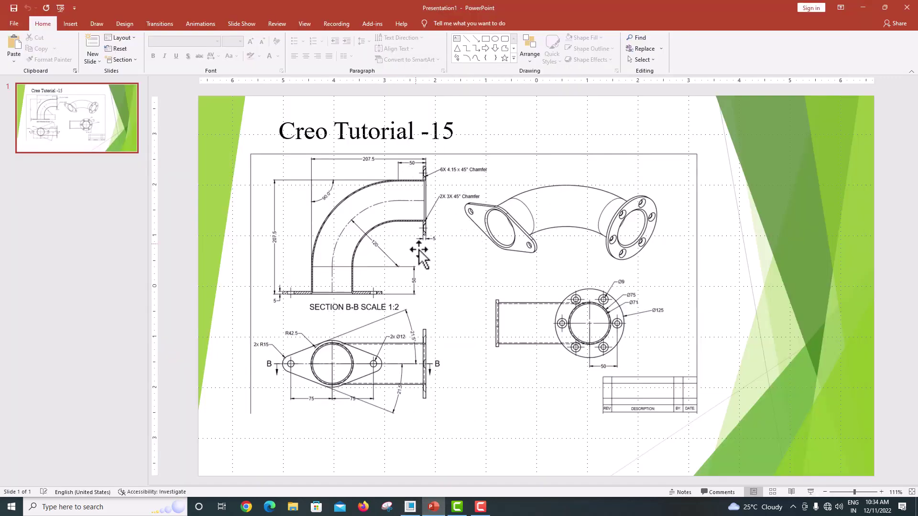
Step: Start a new sketch on the pipe's open end, viewed straight on
left_click(411, 506)
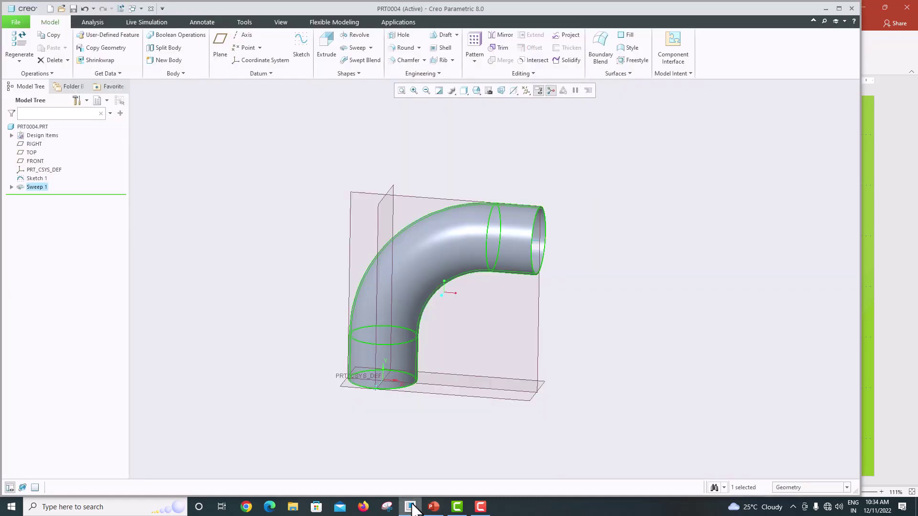
scroll(556, 211, "up", 3)
scroll(511, 220, "down", 6)
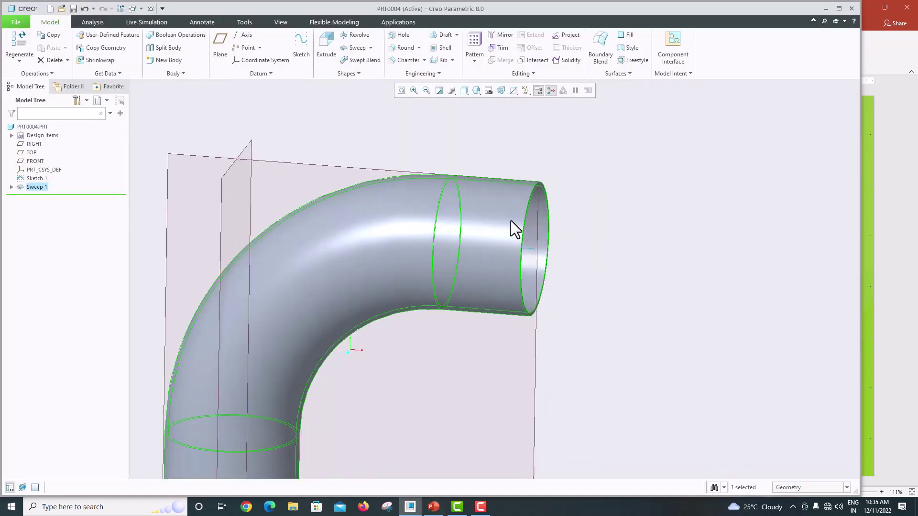
scroll(510, 219, "down", 5)
scroll(615, 160, "up", 5)
middle_click_drag(625, 191, 523, 160)
scroll(446, 158, "down", 5)
left_click(432, 157)
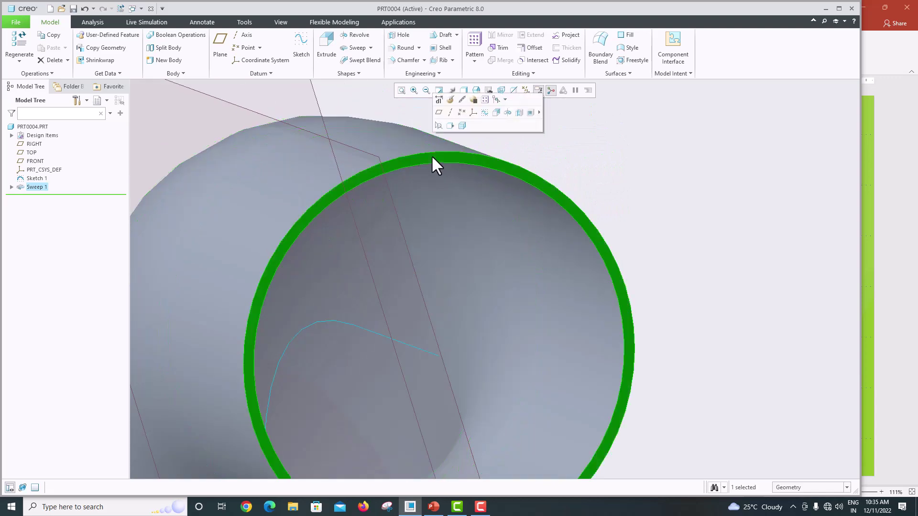
left_click(302, 48)
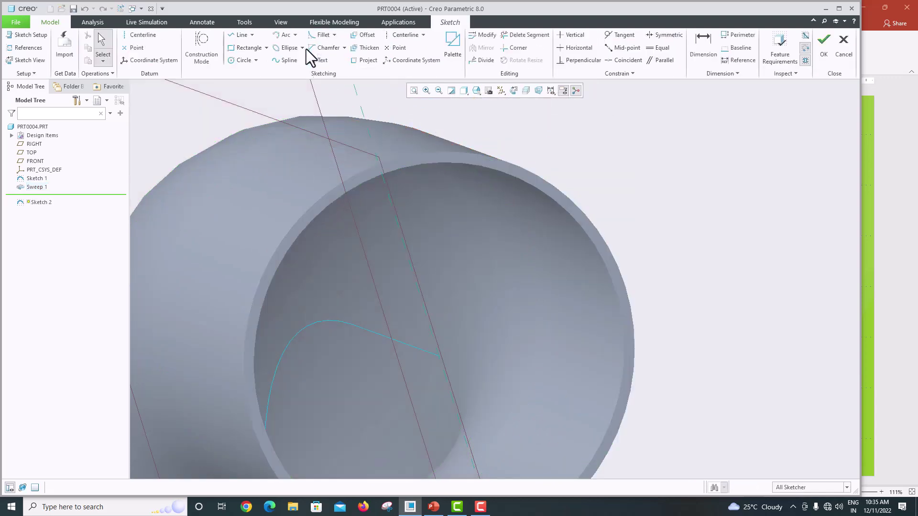
left_click(513, 90)
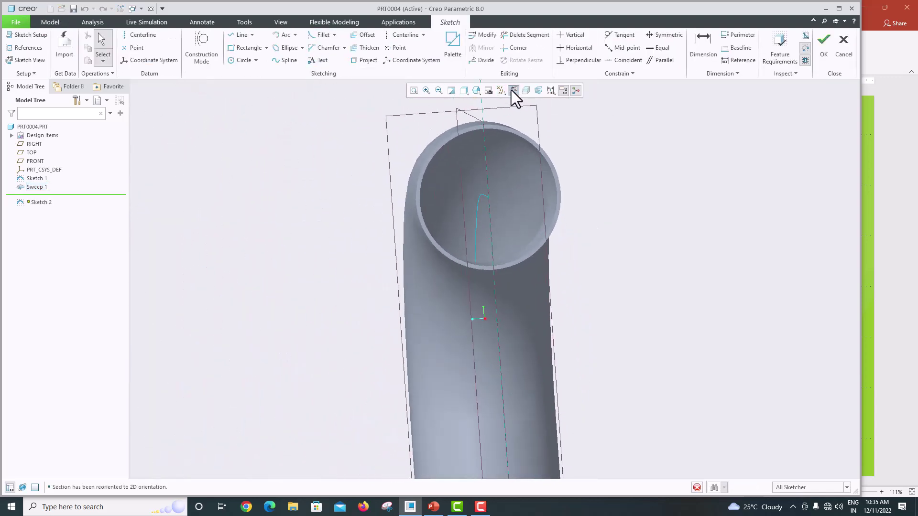
Step: Add three of the pipe end's circular edges as sketch references
left_click(25, 47)
scroll(495, 119, "down", 3)
scroll(493, 121, "up", 5)
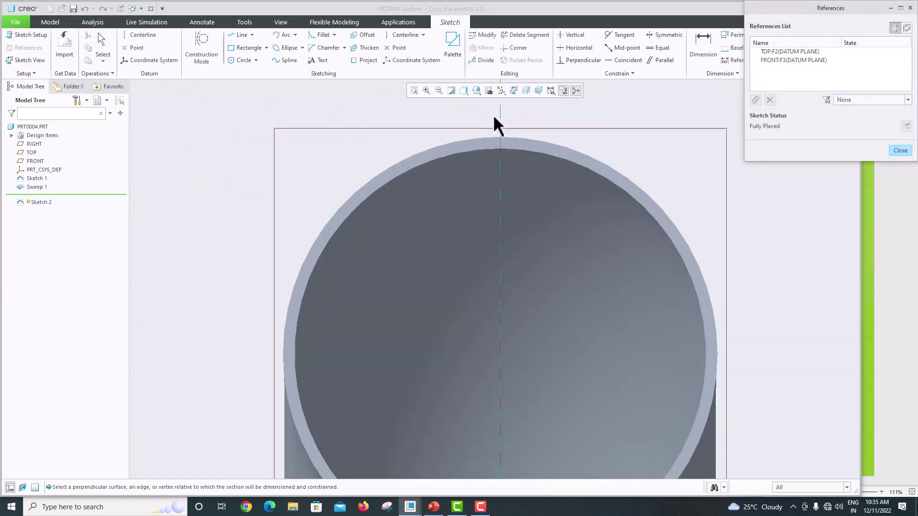
left_click(483, 138)
left_click(527, 149)
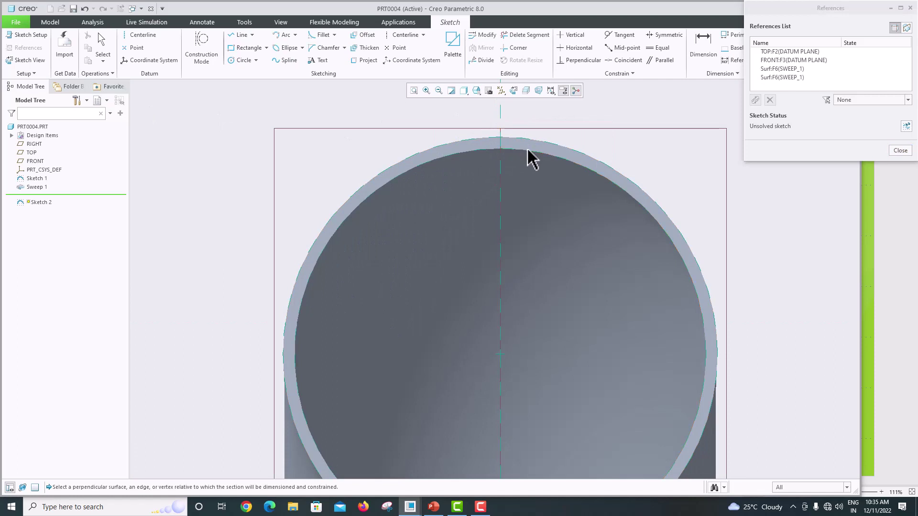
left_click(566, 148)
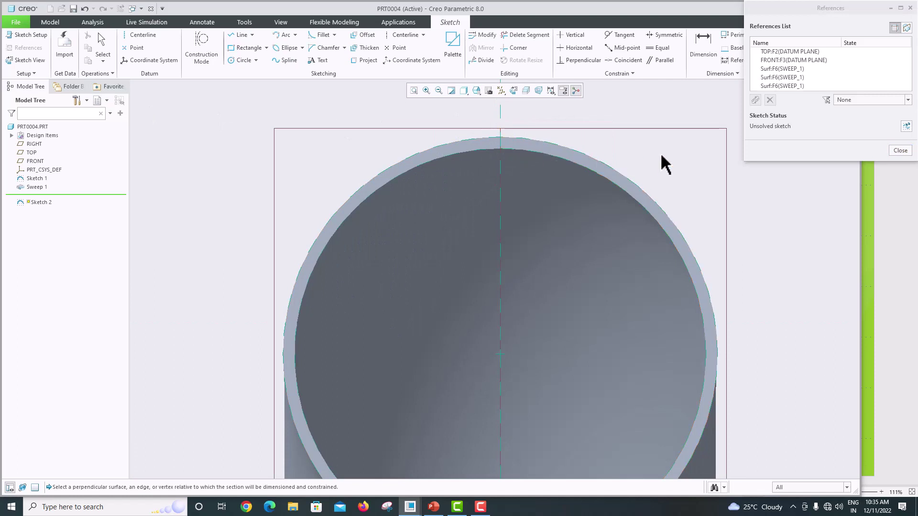
left_click(900, 150)
scroll(555, 273, "down", 3)
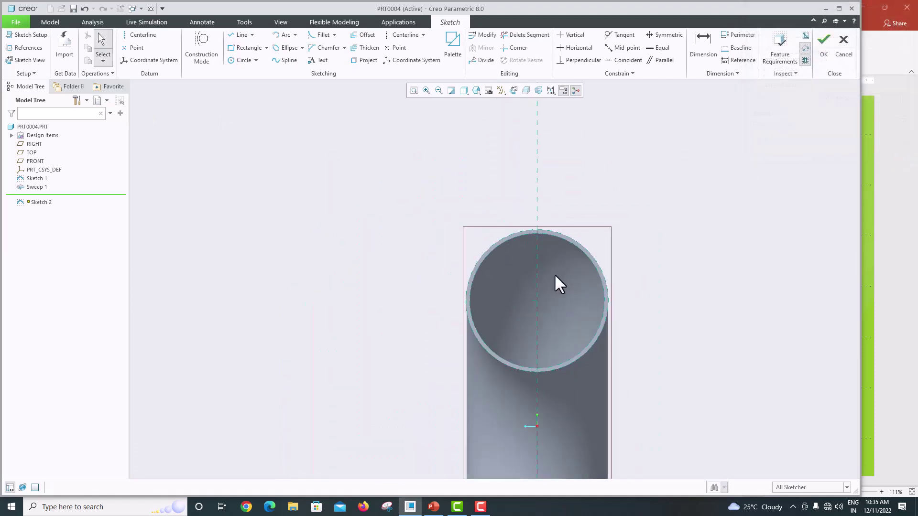
scroll(555, 273, "up", 2)
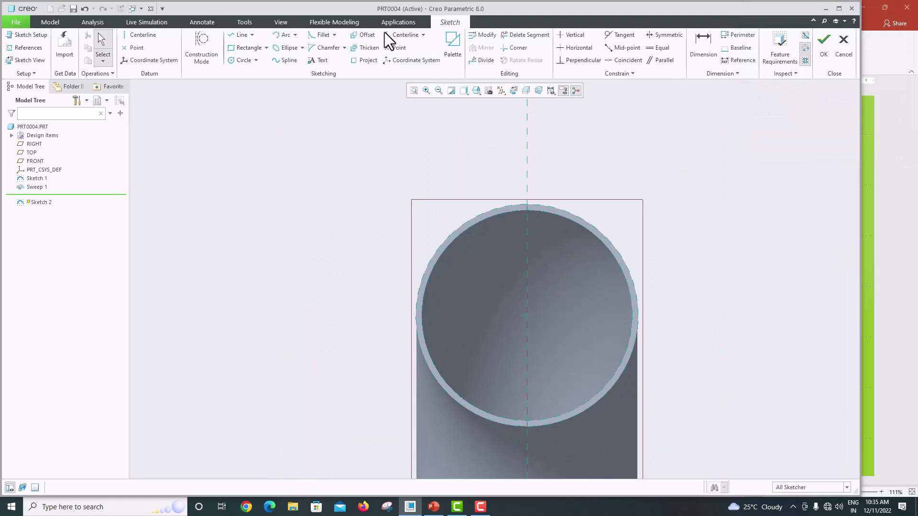
Step: Draw a vertical centerline through the pipe end's centre
left_click(404, 35)
left_click(528, 235)
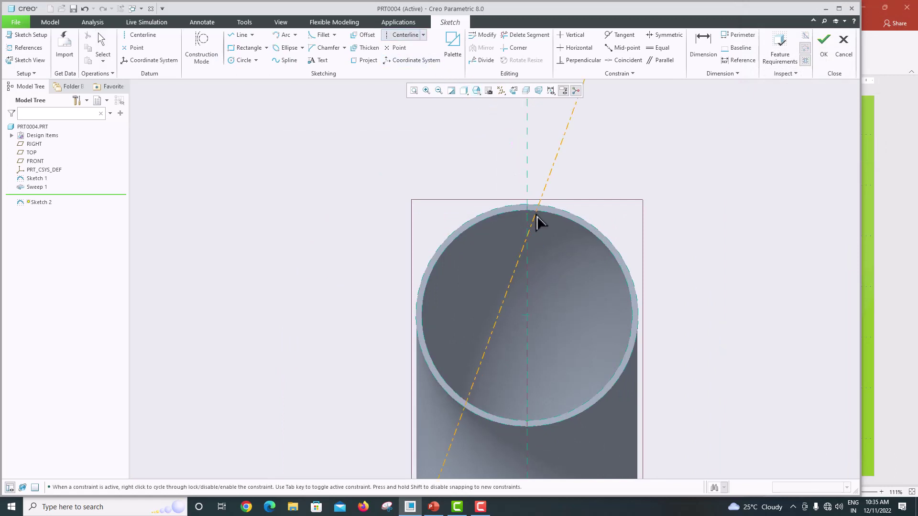
left_click(529, 192)
middle_click(567, 157)
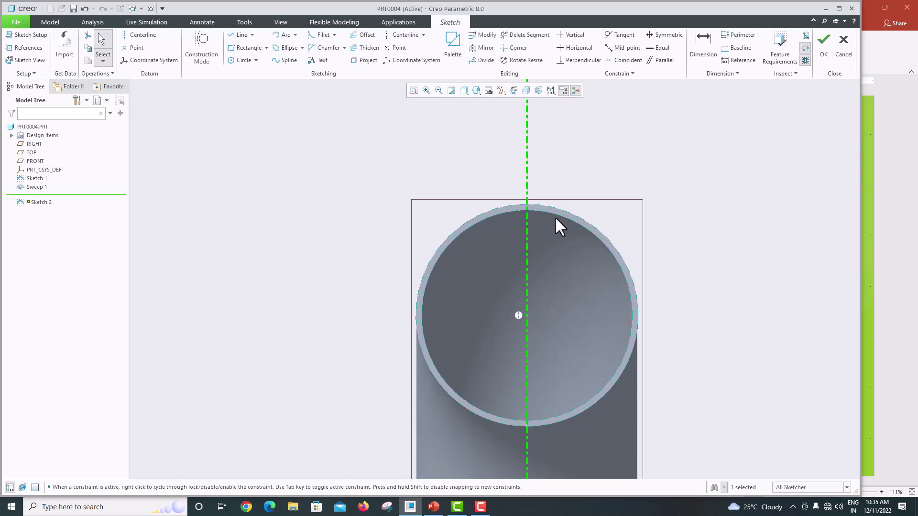
Step: Draw a circle centred at the sketch origin around the pipe and set its diameter to 125
left_click(240, 64)
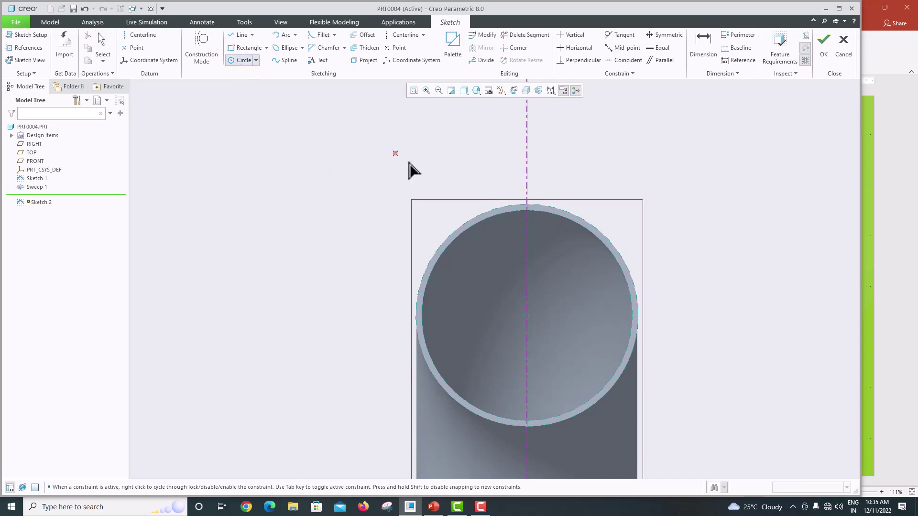
left_click(526, 315)
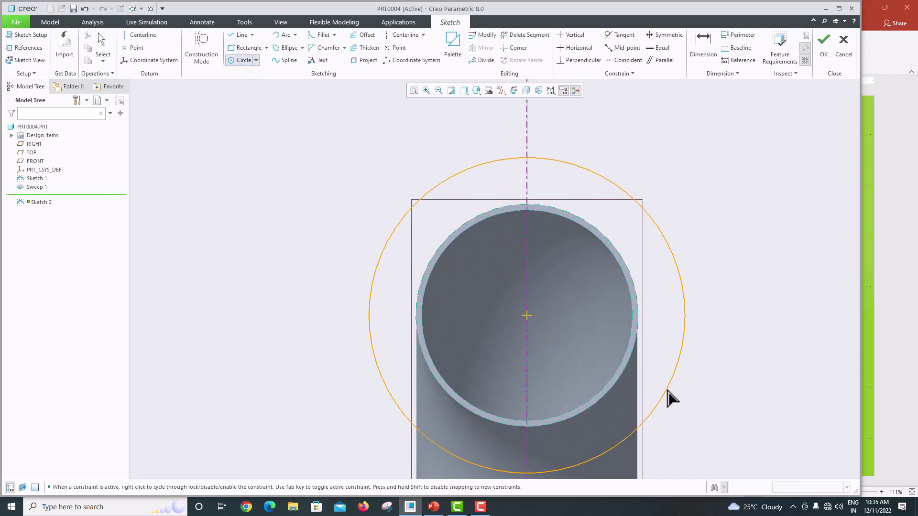
left_click(695, 394)
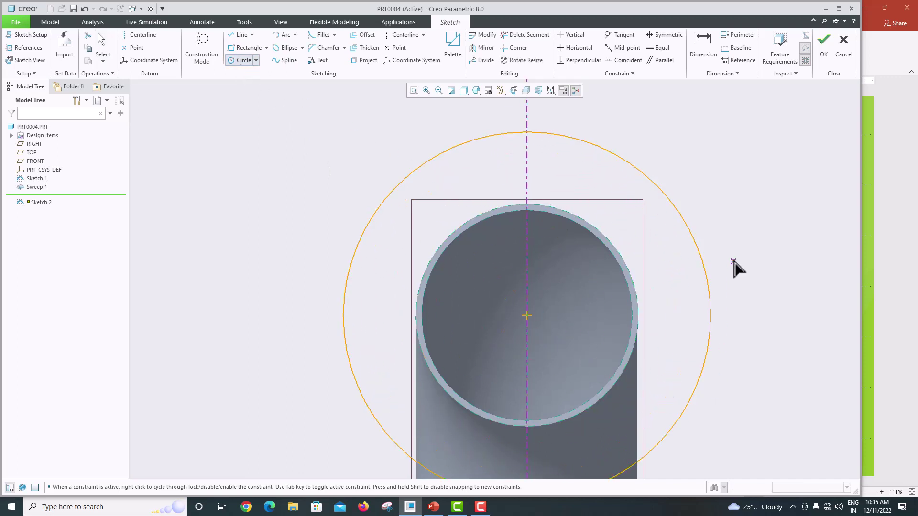
middle_click(738, 222)
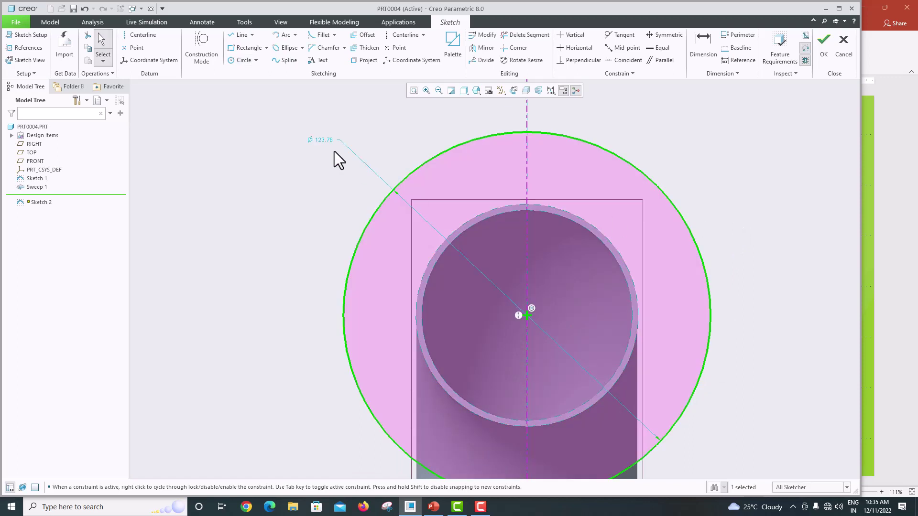
double_click(317, 139)
type("125")
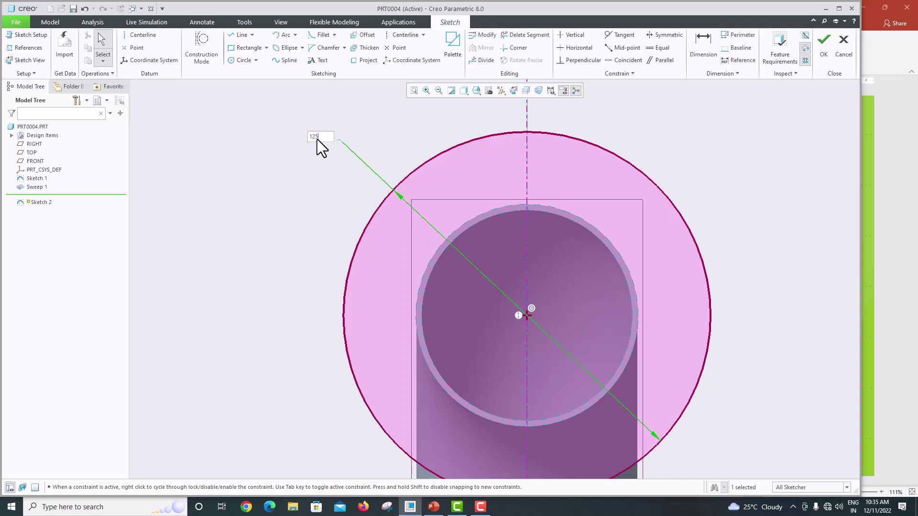
key("Return")
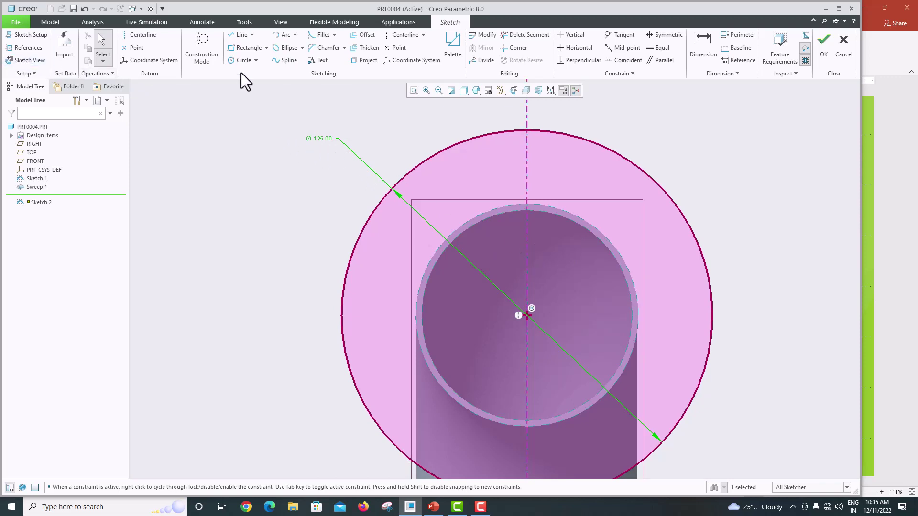
Step: Add a concentric circle snapped to the pipe's outer edge and accept Sketch 2
left_click(242, 60)
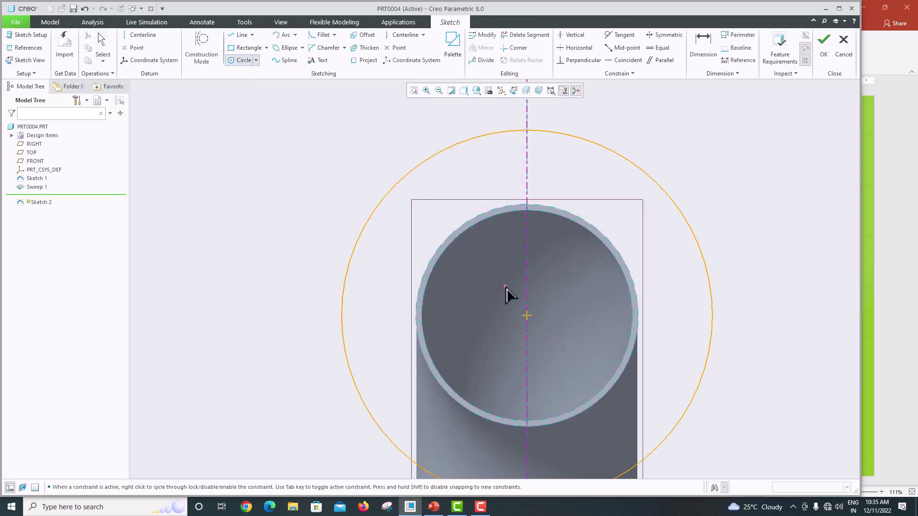
left_click(530, 320)
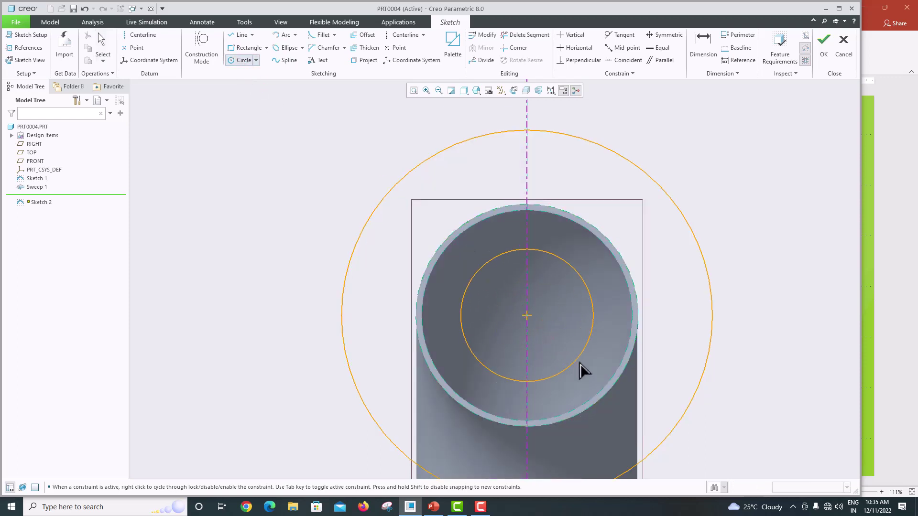
left_click(622, 392)
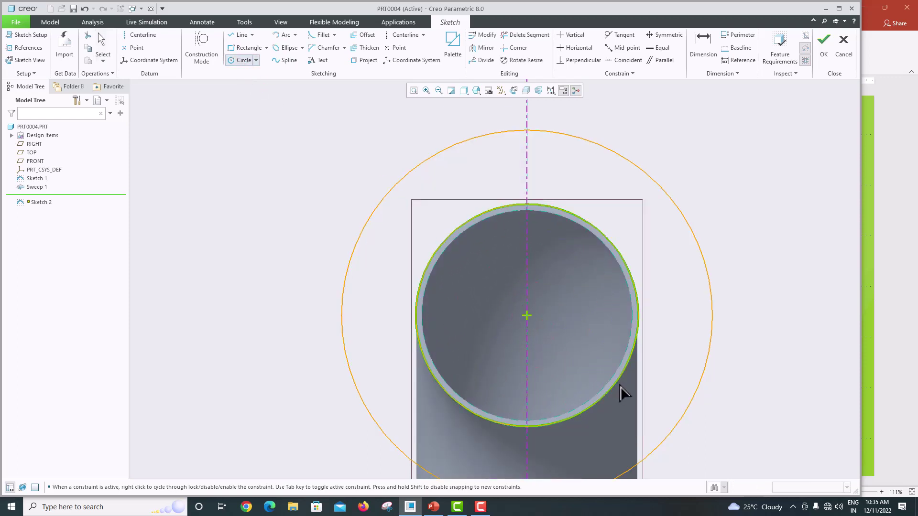
middle_click(684, 303)
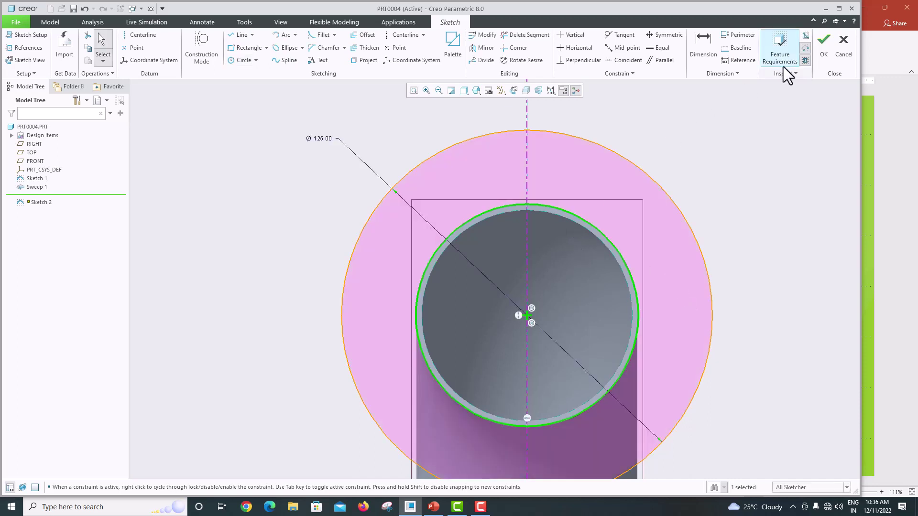
left_click(820, 49)
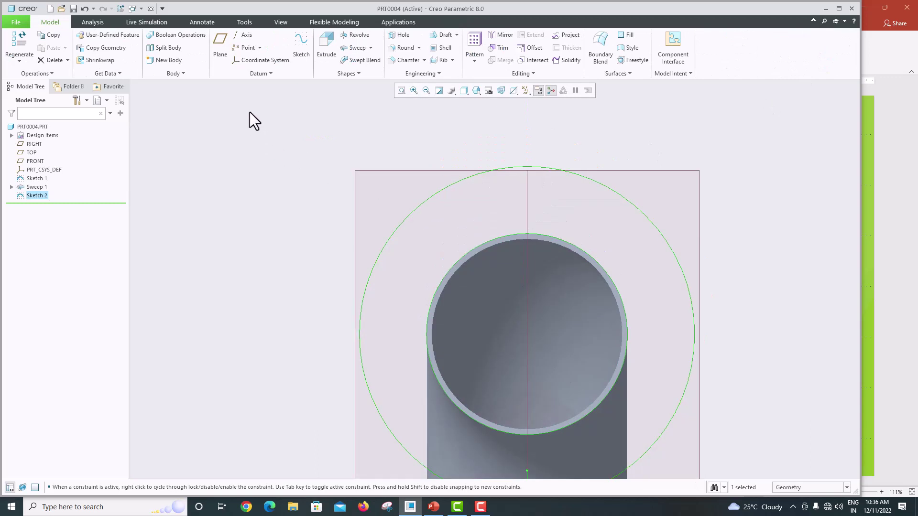
Step: Extrude Sketch 2 to a depth of 5 and orbit to check the ring thickness
left_click(320, 48)
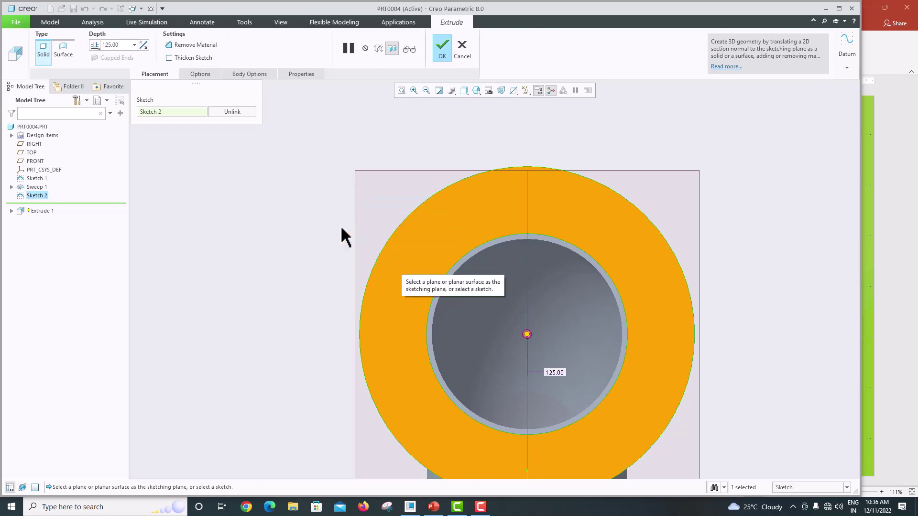
key("ctrl+d")
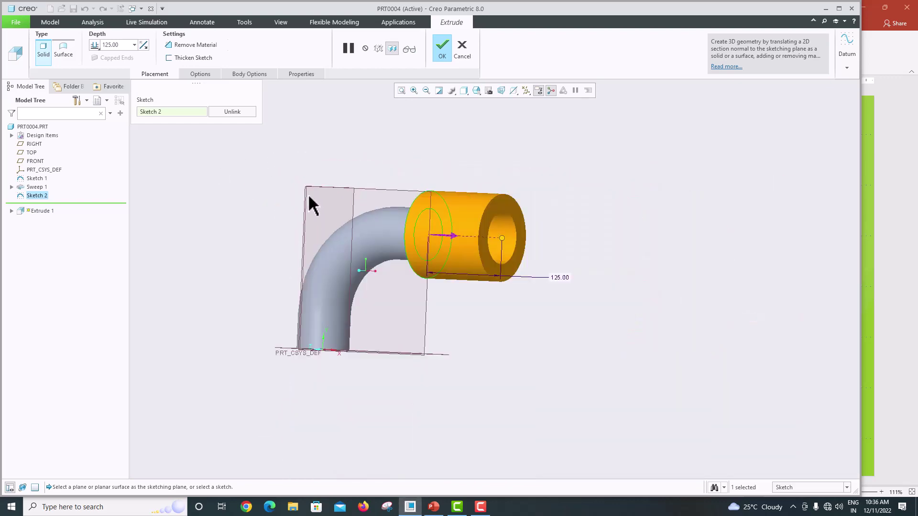
left_click(125, 46)
type("5")
key("Return")
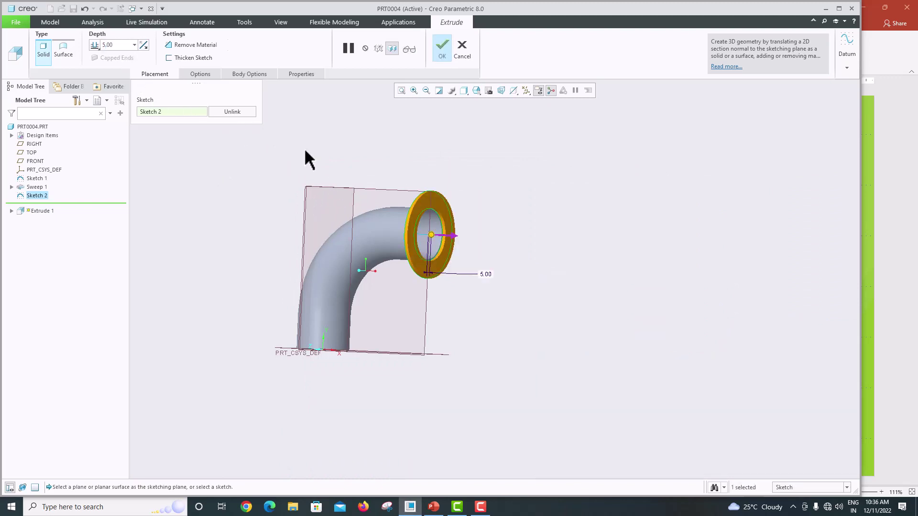
scroll(447, 242, "up", 4)
scroll(388, 239, "down", 2)
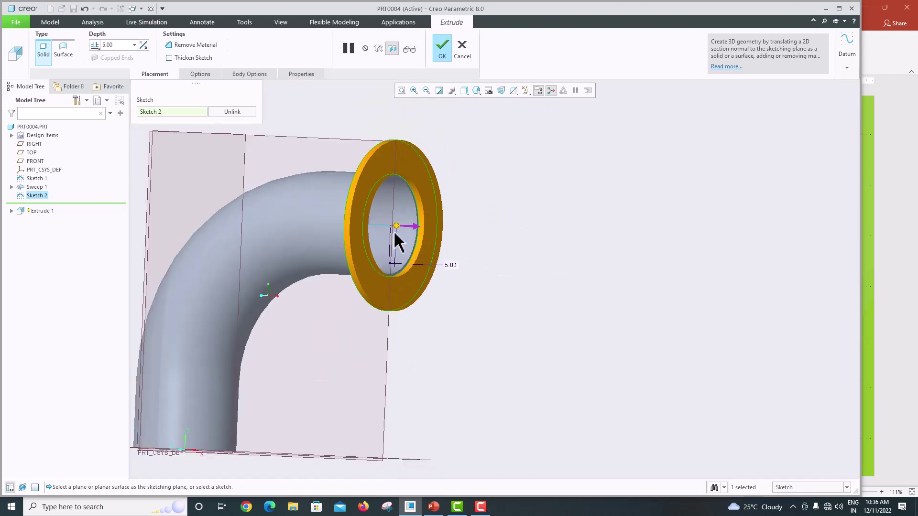
middle_click_drag(349, 219, 365, 242)
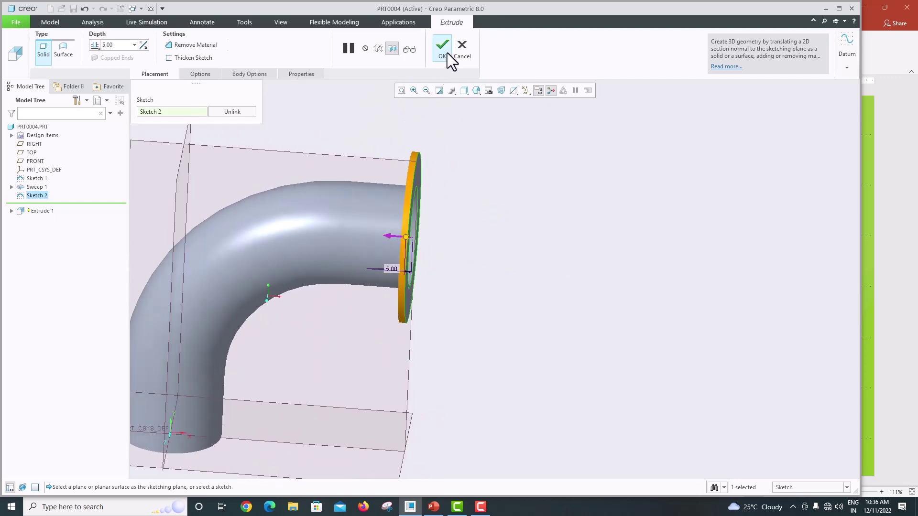
Step: Accept the flange extrusion and orbit the model to an end-on view
left_click(447, 53)
scroll(521, 271, "down", 3)
left_click(521, 267)
scroll(541, 281, "down", 2)
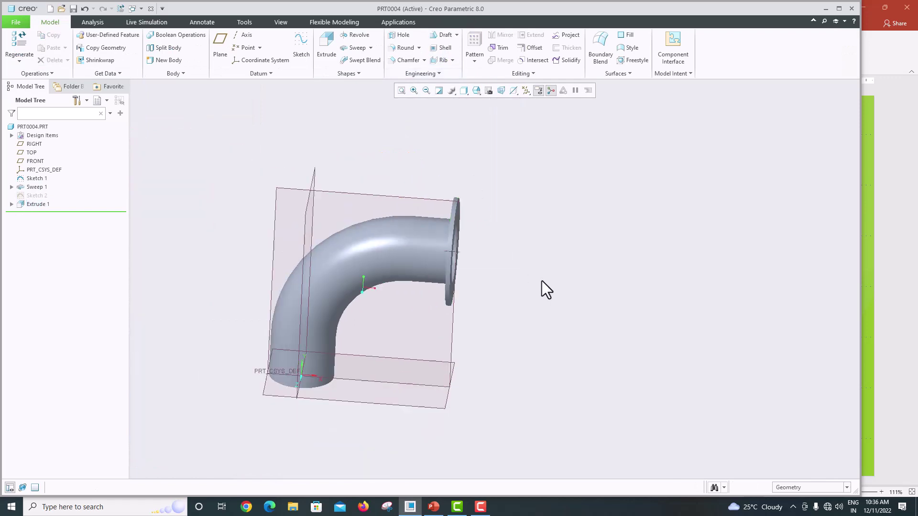
middle_click_drag(541, 280, 471, 280)
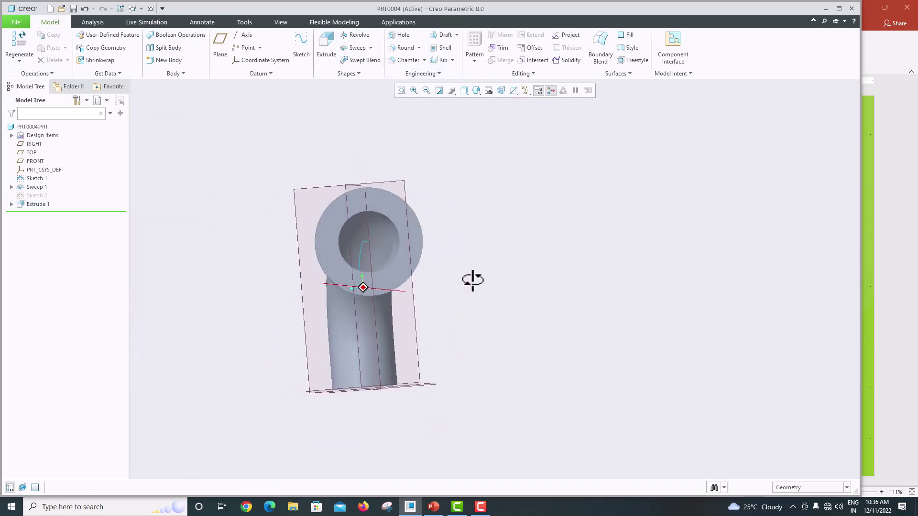
left_click(433, 507)
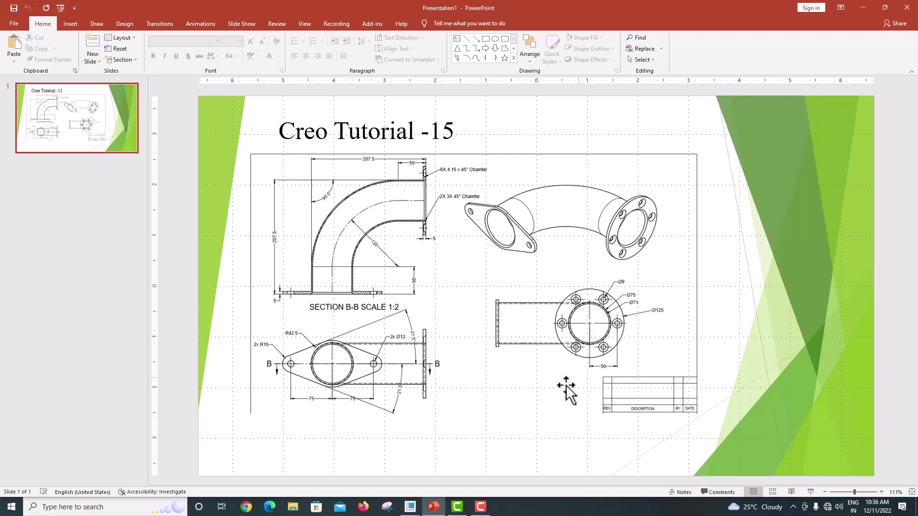
left_click(410, 508)
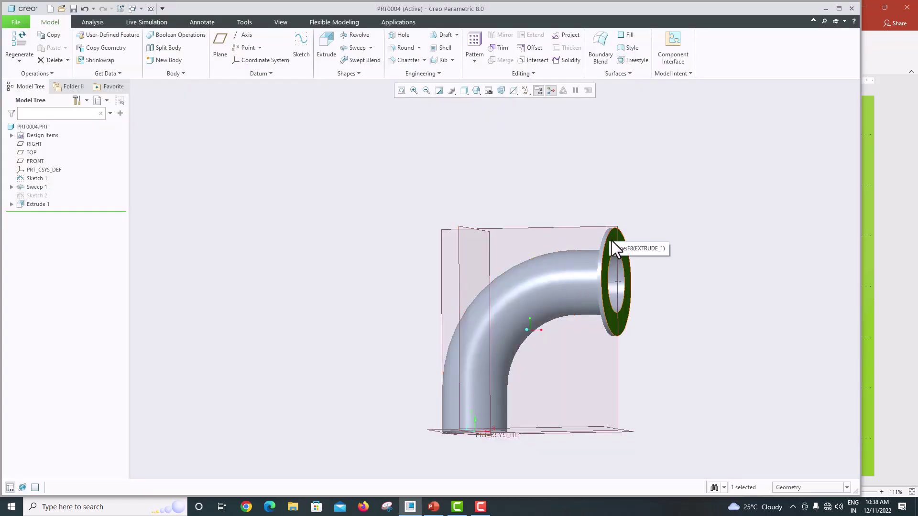
Step: Create a datum plane offset 170 from the RIGHT plane at the flange end
left_click(461, 249)
left_click(636, 178)
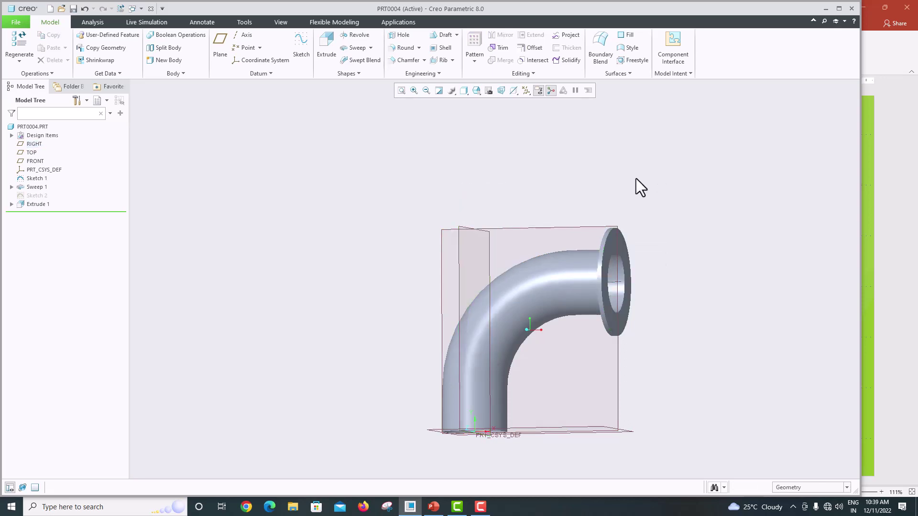
left_click(458, 257)
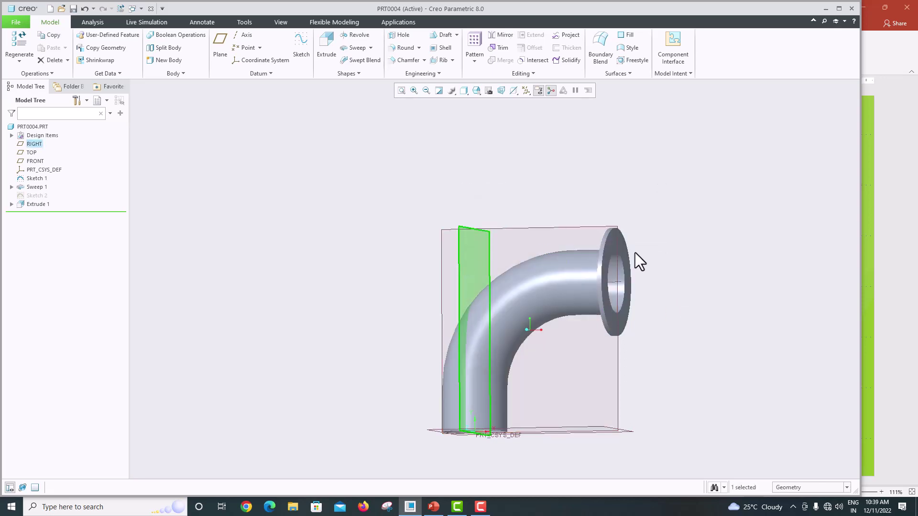
left_click(218, 43)
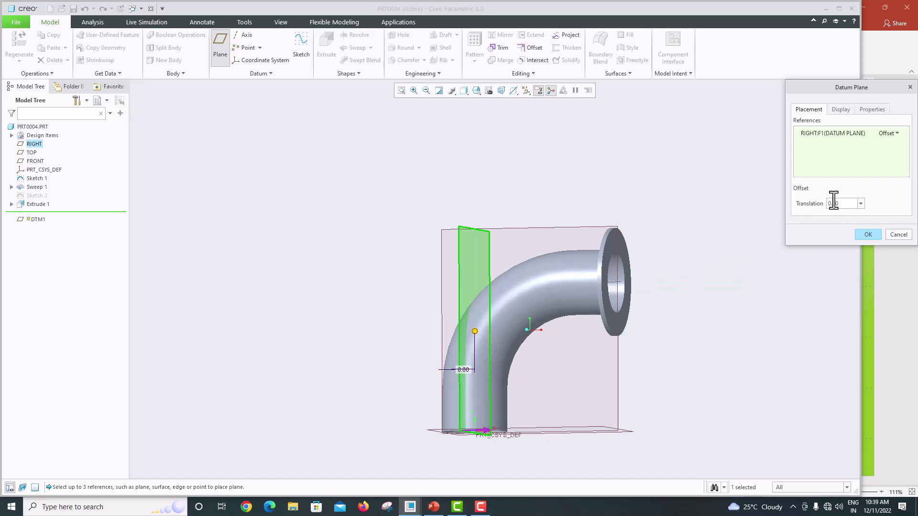
double_click(848, 203)
type("120+5")
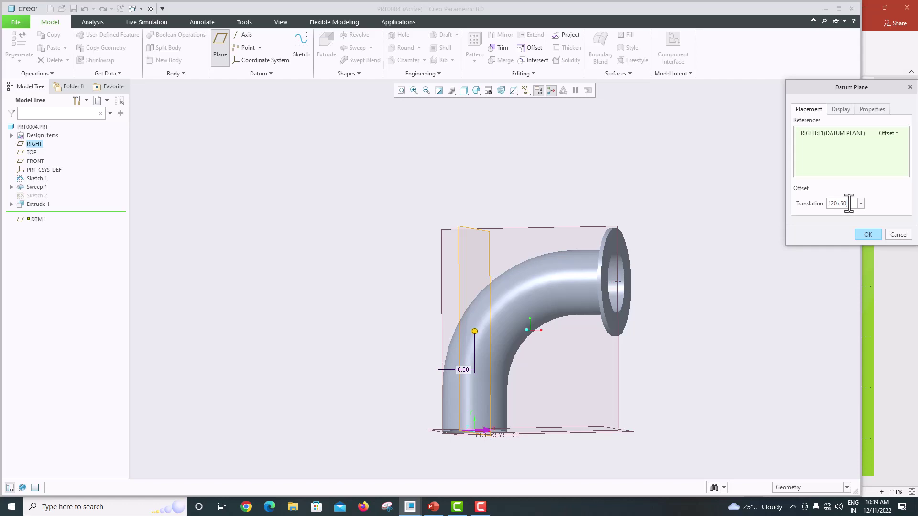
key("Return")
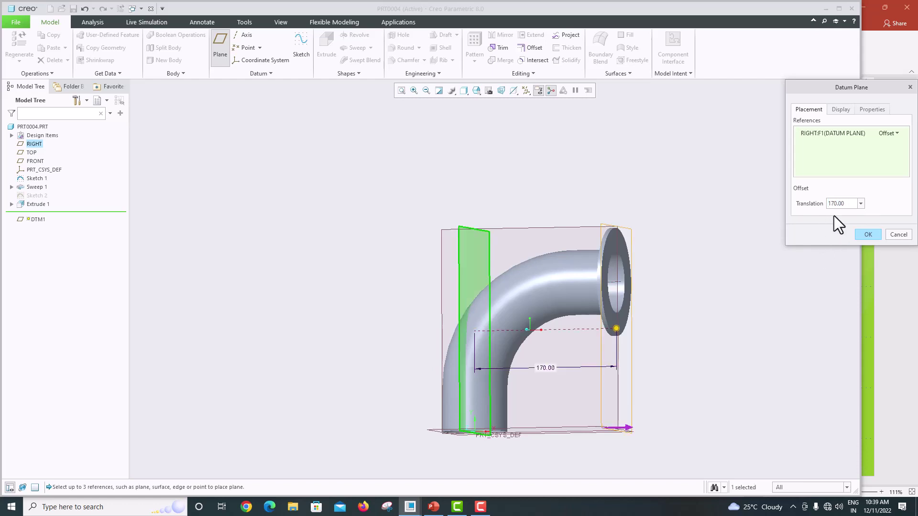
Step: Accept DTM1 and select it as the sketching plane
left_click(866, 235)
middle_click_drag(707, 259, 609, 275)
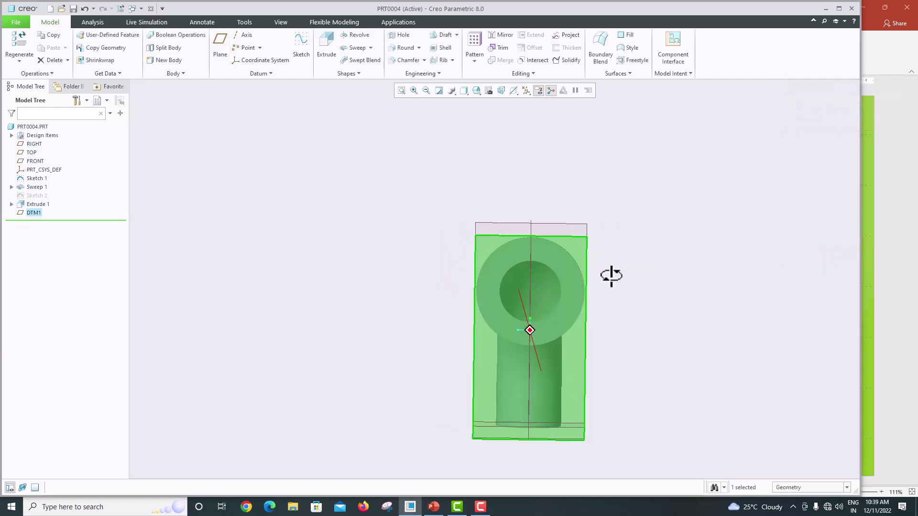
left_click(650, 228)
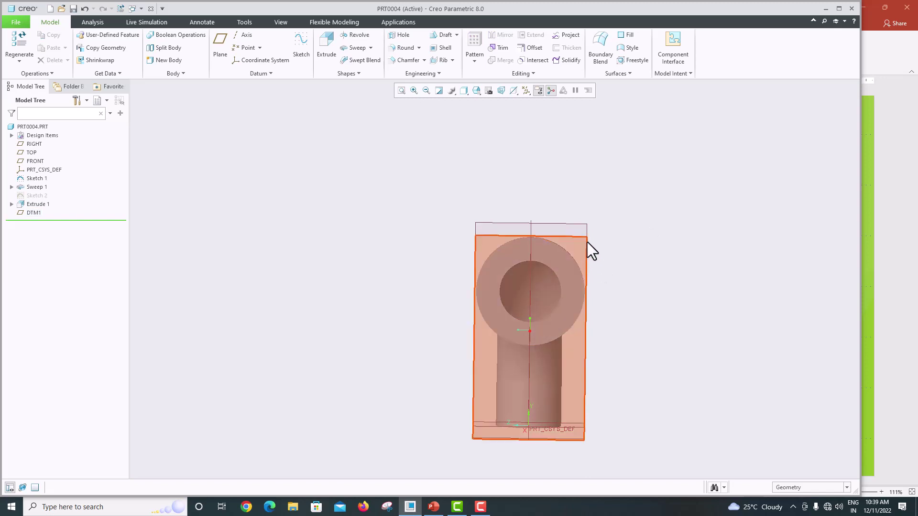
left_click(587, 242)
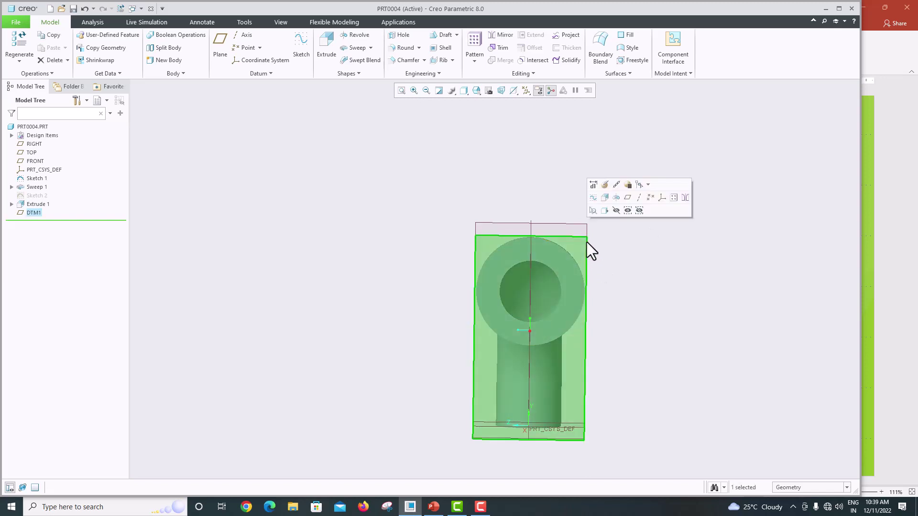
Step: Start Sketch 3 on DTM1 face-on, referencing two flange edges and the pipe sweep surface
left_click(302, 51)
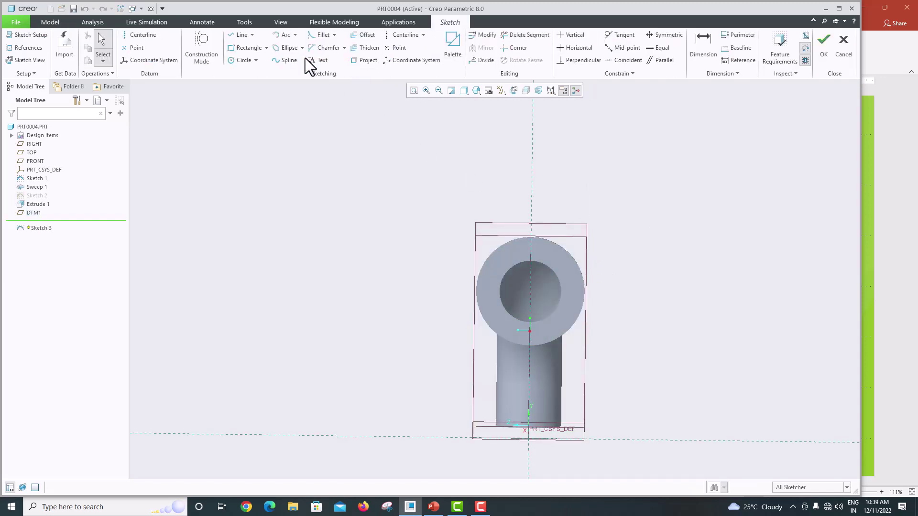
left_click(503, 91)
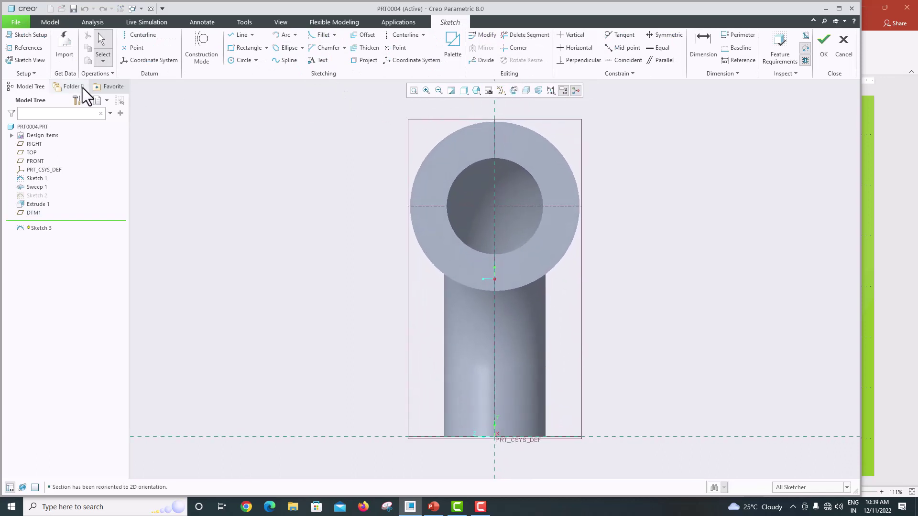
left_click(33, 47)
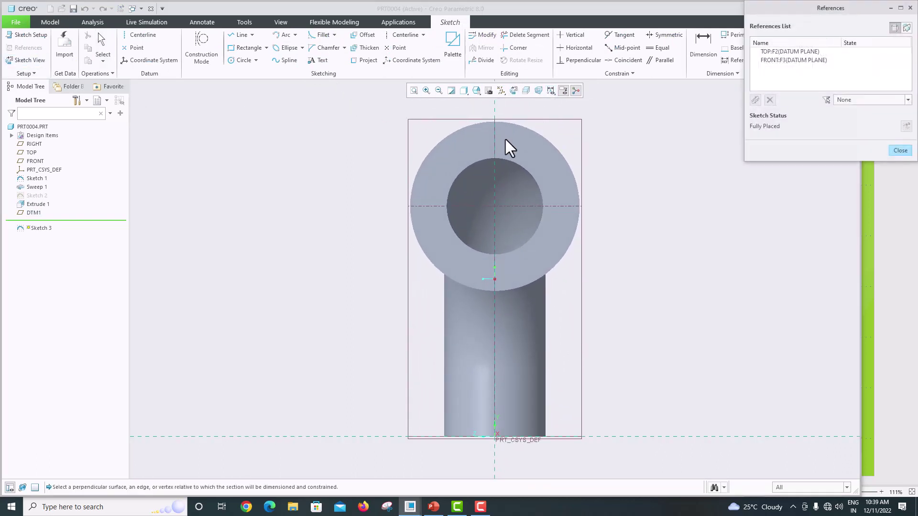
left_click(532, 147)
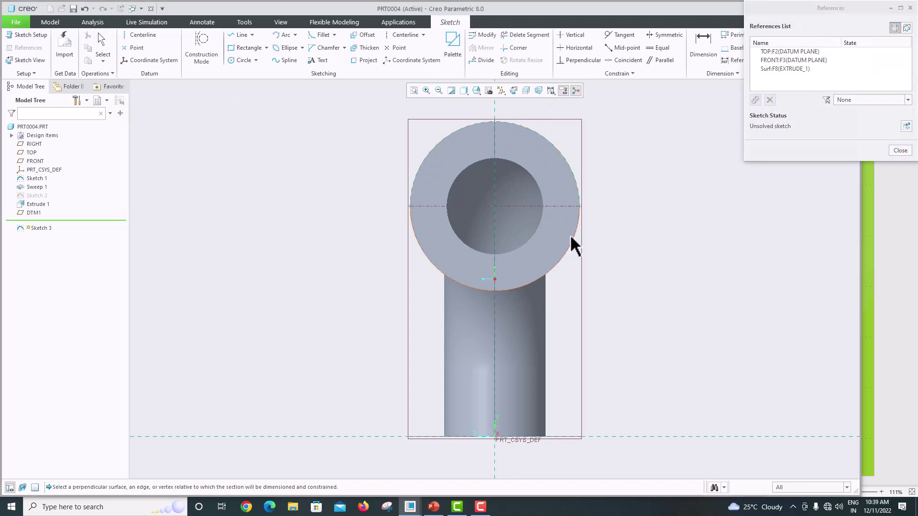
left_click(553, 234)
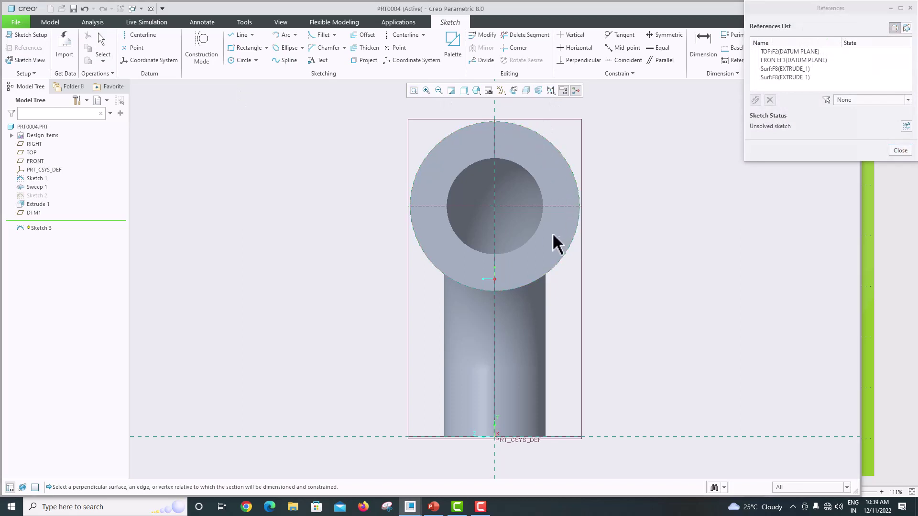
left_click(495, 208)
left_click(140, 36)
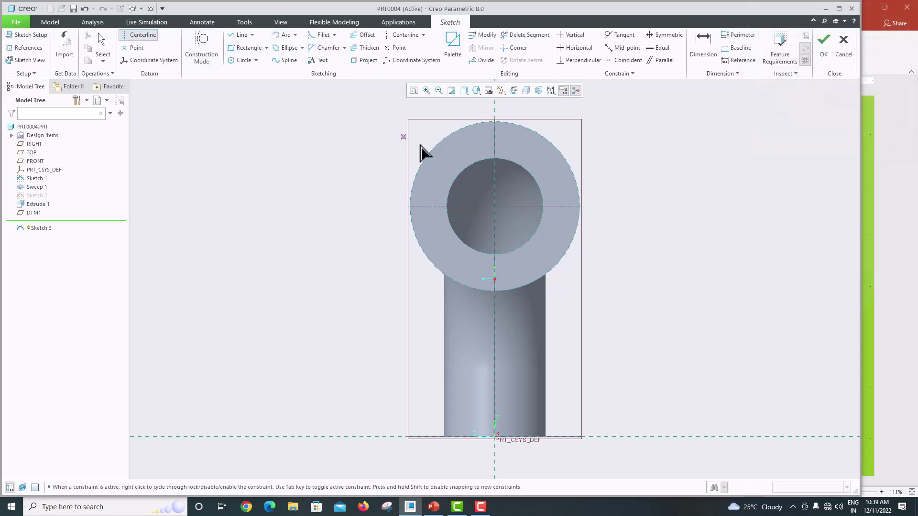
Step: Draw a vertical centerline through the flange centre and a small circle on the horizontal centerline
left_click(495, 206)
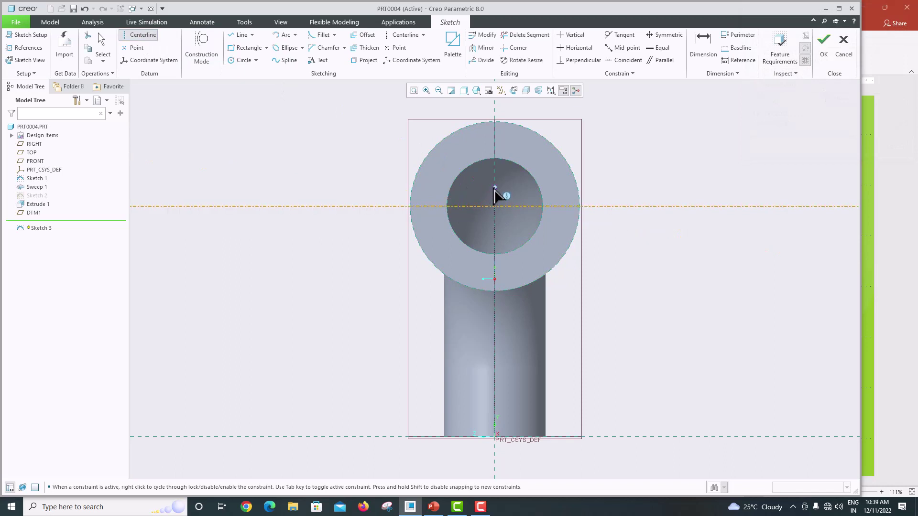
left_click(495, 157)
middle_click(494, 157)
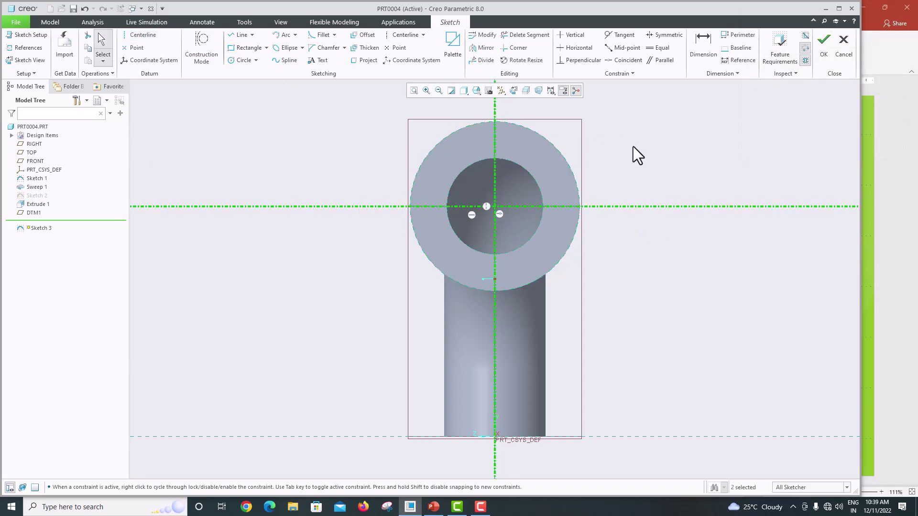
left_click(231, 60)
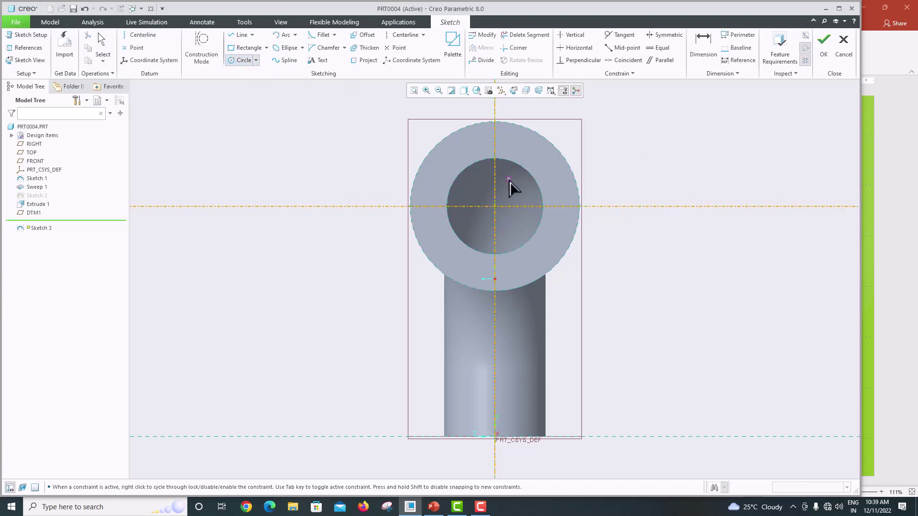
left_click(563, 210)
left_click(609, 226)
middle_click(608, 227)
Step: Dimension the hole circle 50 from the flange centre with a diameter of 9
scroll(607, 227, "down", 2)
scroll(505, 187, "up", 5)
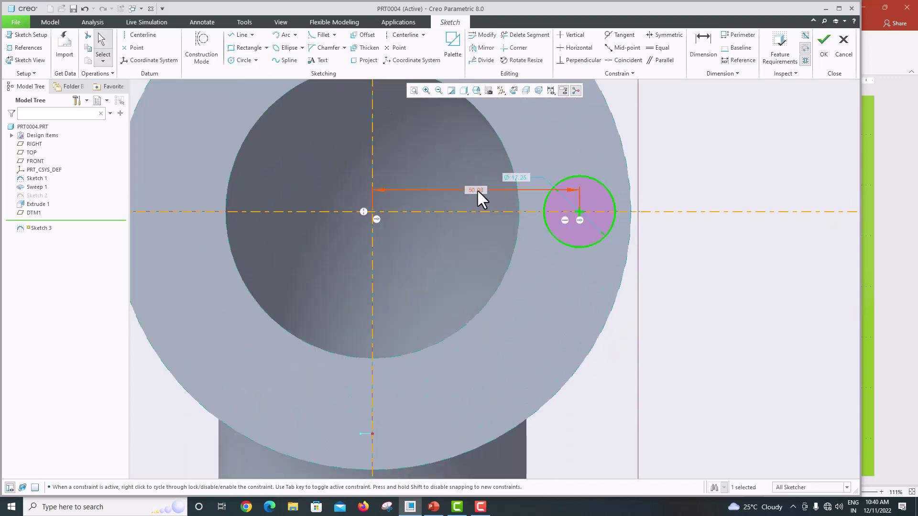
double_click(477, 190)
type("50")
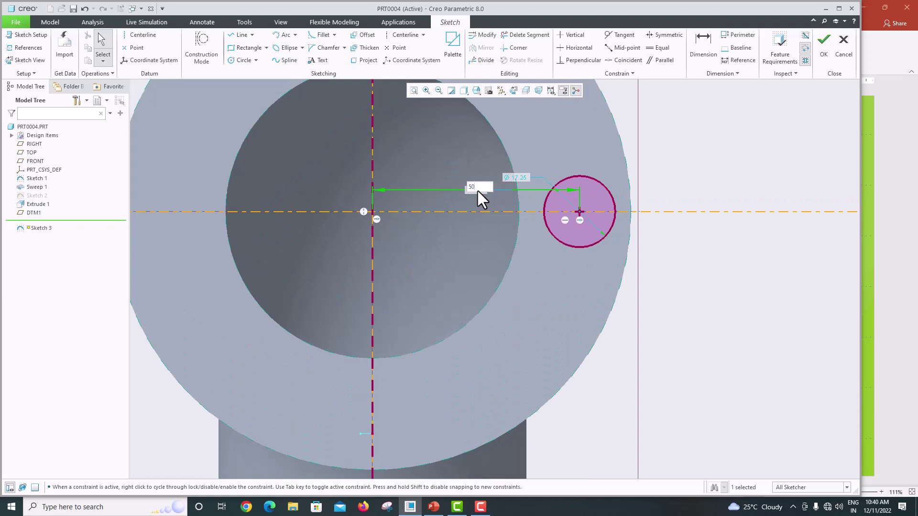
key("Return")
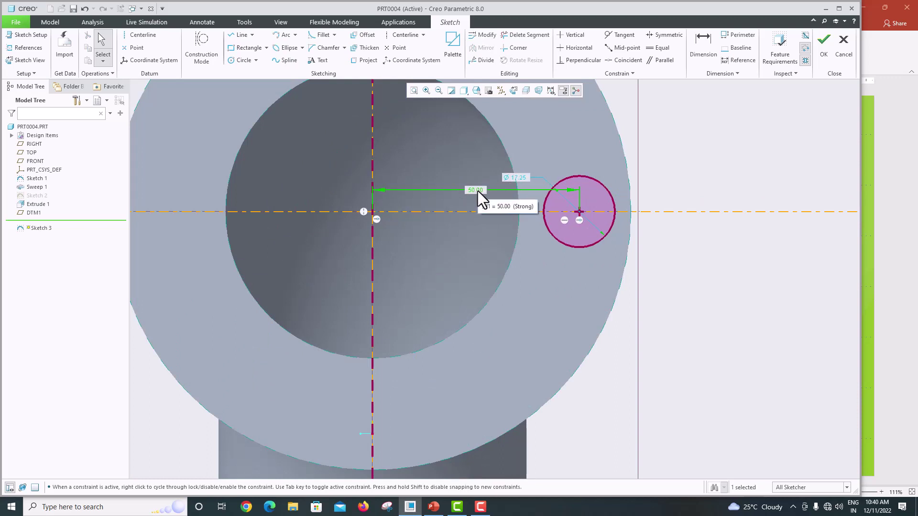
double_click(514, 176)
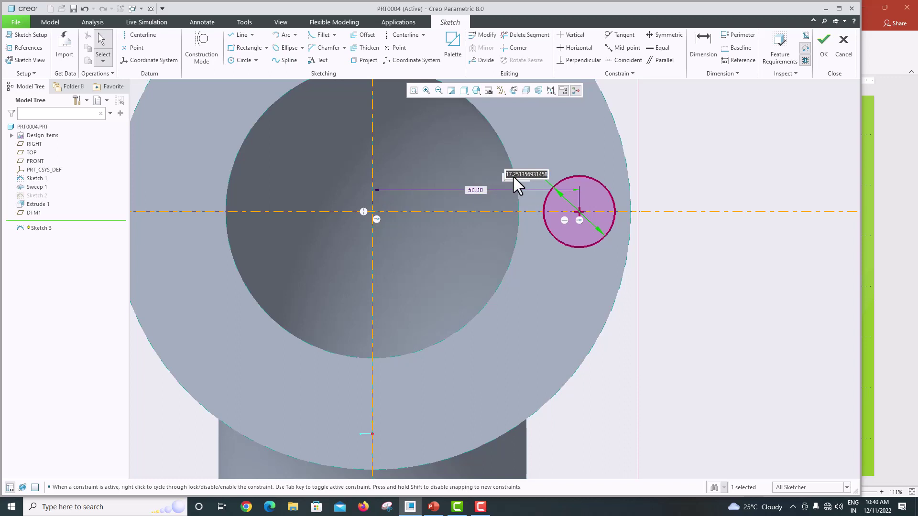
type("9")
key("Return")
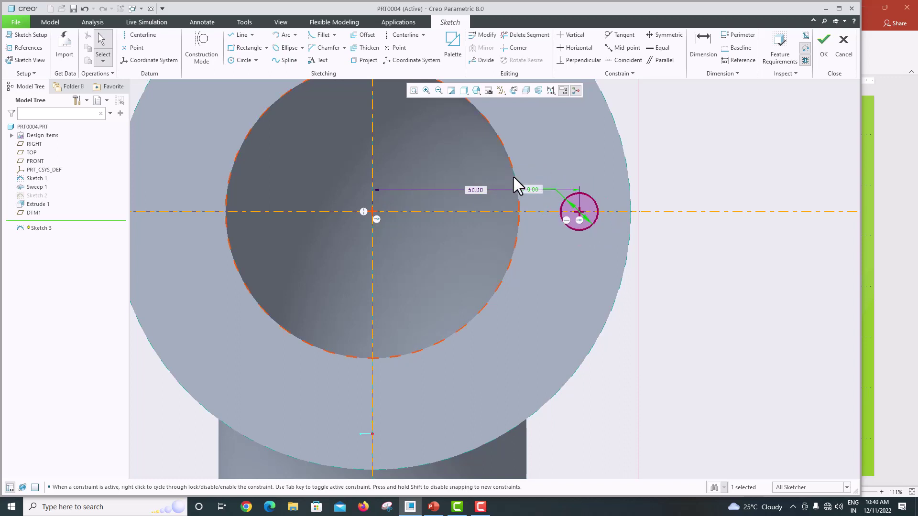
scroll(512, 175, "down", 5)
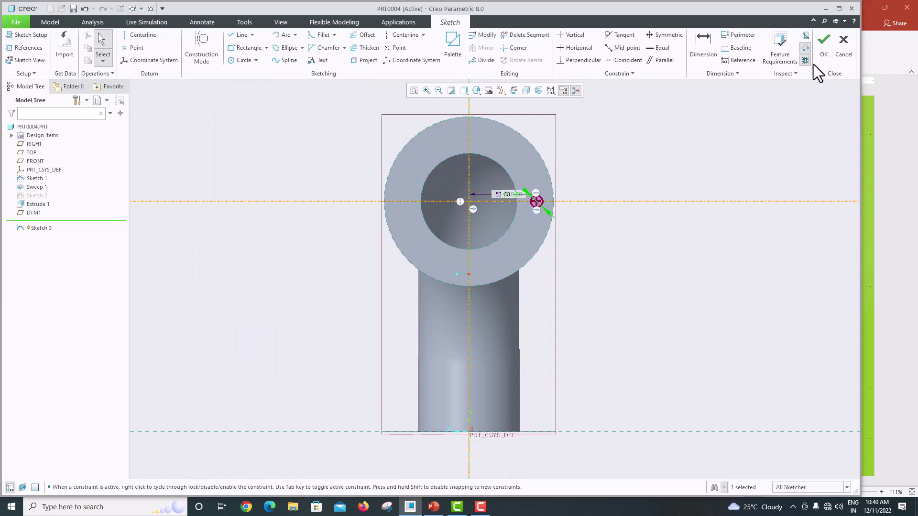
Step: Finish Sketch 3 and extrude it as a material-removing cut with To Next depth
left_click(822, 52)
mouse_move(549, 236)
middle_mouse_down()
mouse_move(582, 235)
mouse_move(566, 231)
middle_mouse_up()
left_click(323, 60)
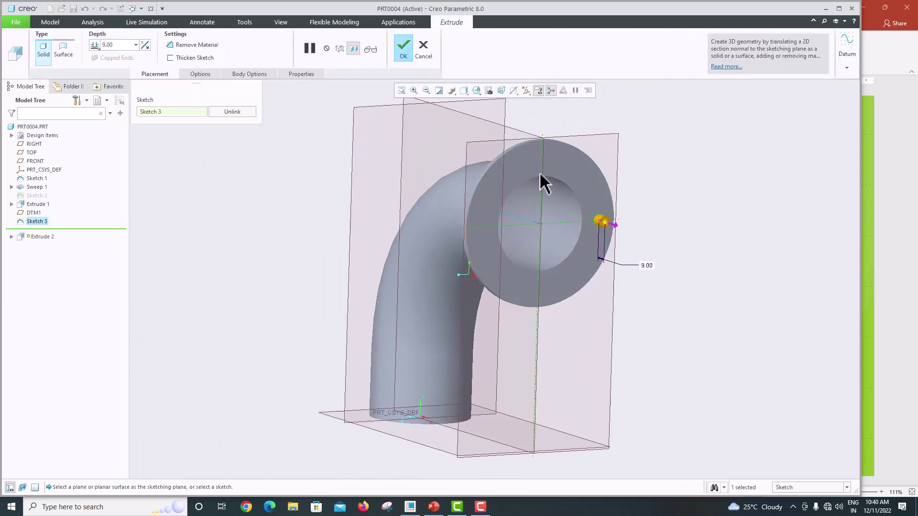
left_click(614, 224)
middle_click_drag(597, 236, 576, 279)
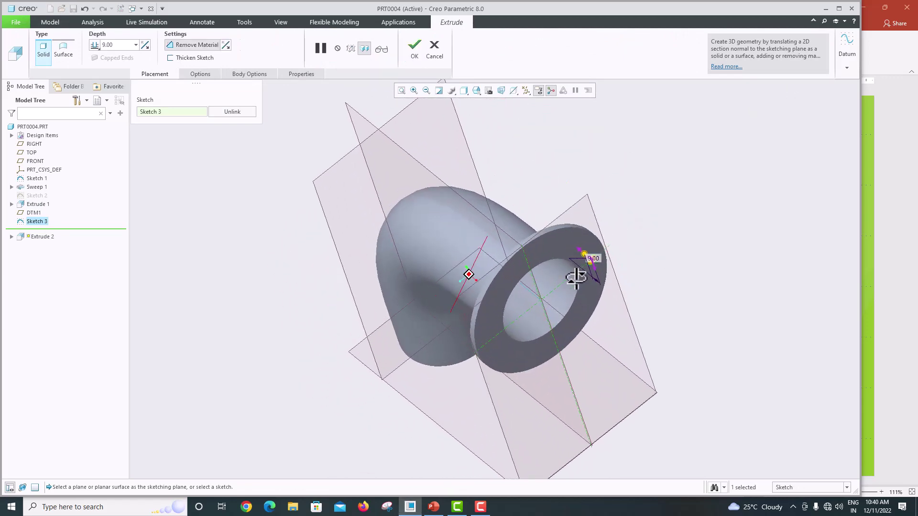
left_click(99, 49)
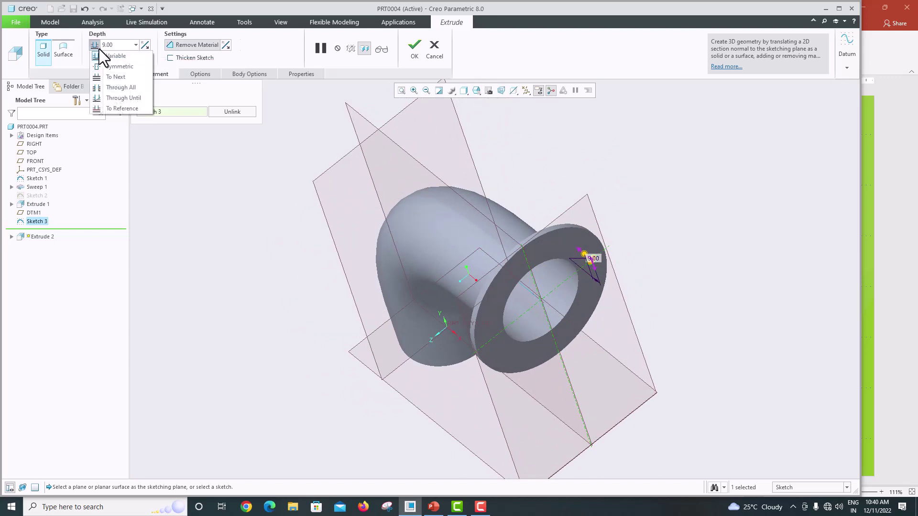
left_click(111, 77)
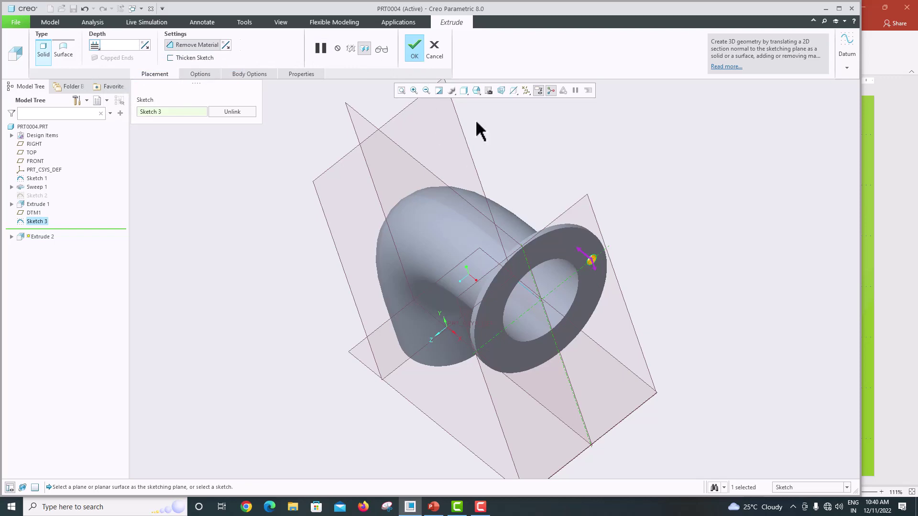
left_click(415, 47)
mouse_move(423, 223)
middle_mouse_down()
mouse_move(340, 241)
mouse_move(416, 227)
middle_mouse_up()
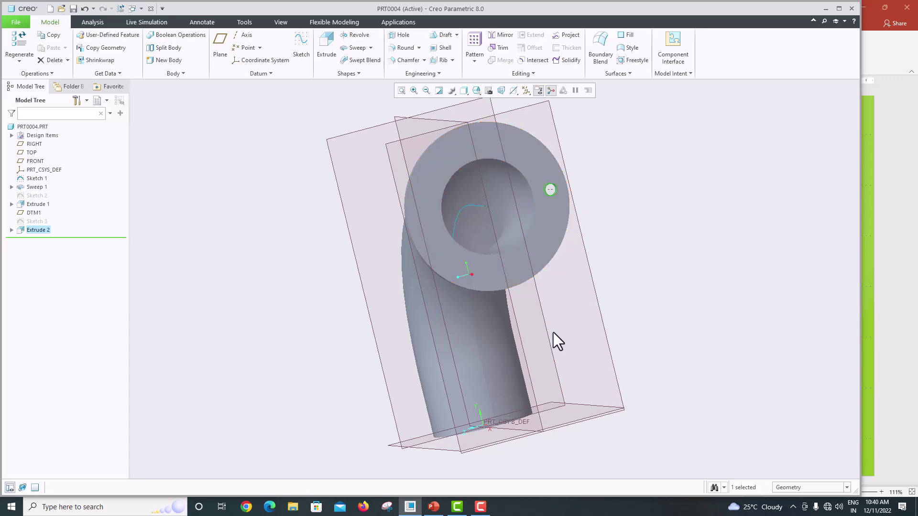
Step: Compare the model with the PowerPoint reference drawing and orbit to face the flange
left_click(433, 507)
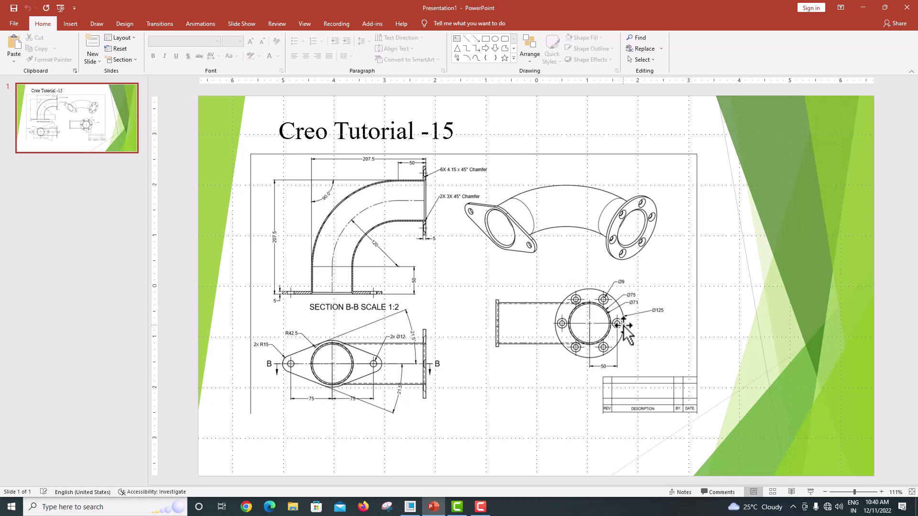
left_click(410, 507)
mouse_move(600, 178)
middle_mouse_down()
mouse_move(588, 269)
mouse_move(609, 275)
middle_mouse_up()
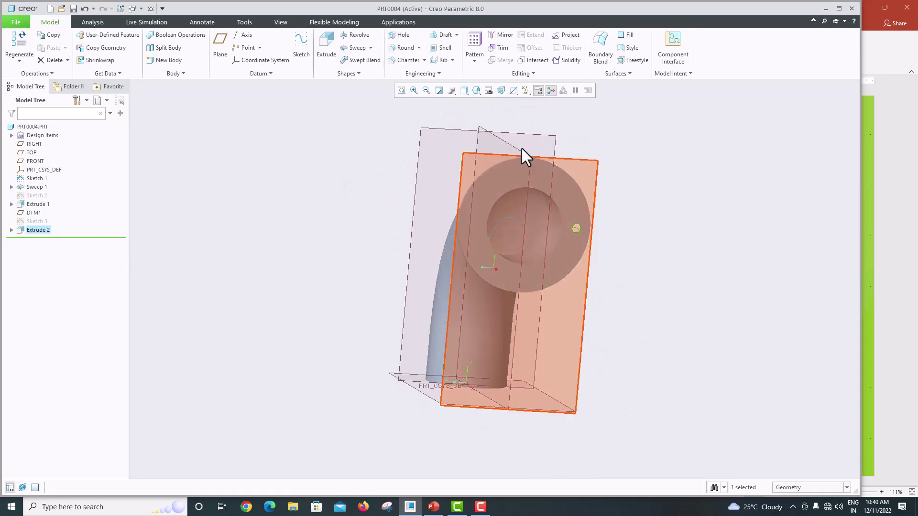
Step: Start an Axis-type pattern of the bolt hole around the pipe axis
left_click(481, 57)
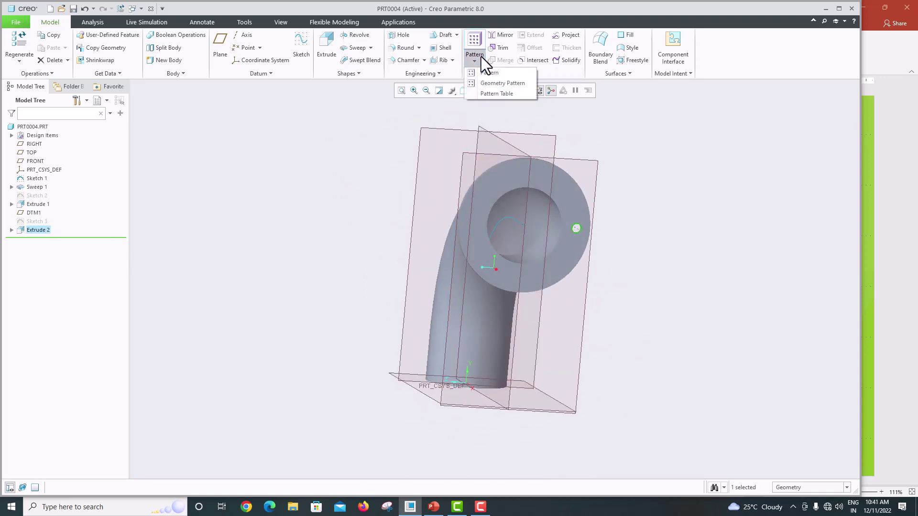
left_click(489, 73)
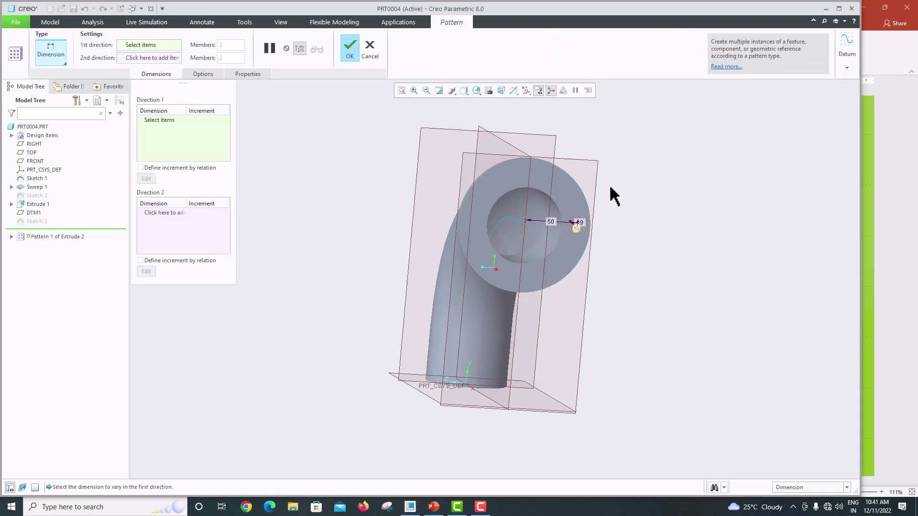
mouse_move(610, 188)
middle_mouse_down()
mouse_move(666, 178)
mouse_move(691, 192)
mouse_move(699, 188)
mouse_move(690, 178)
mouse_move(721, 158)
mouse_move(667, 162)
middle_mouse_up()
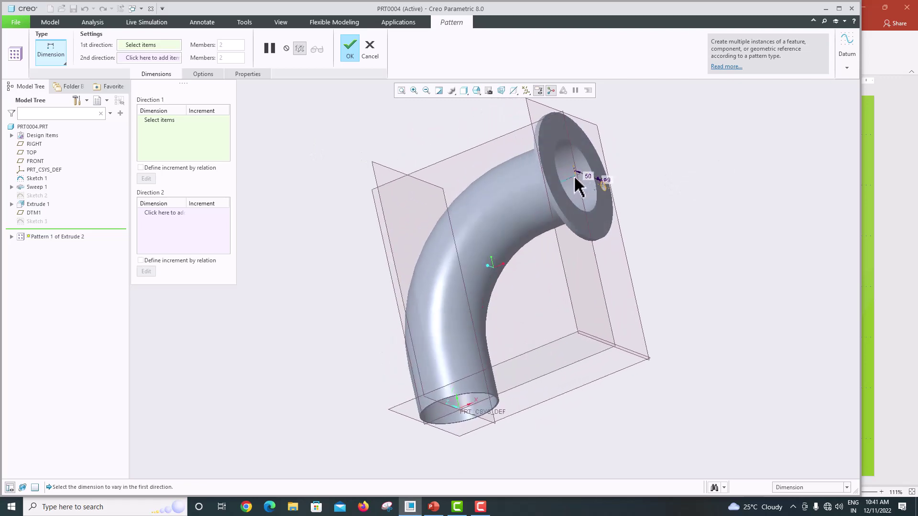
scroll(578, 184, "up", 5)
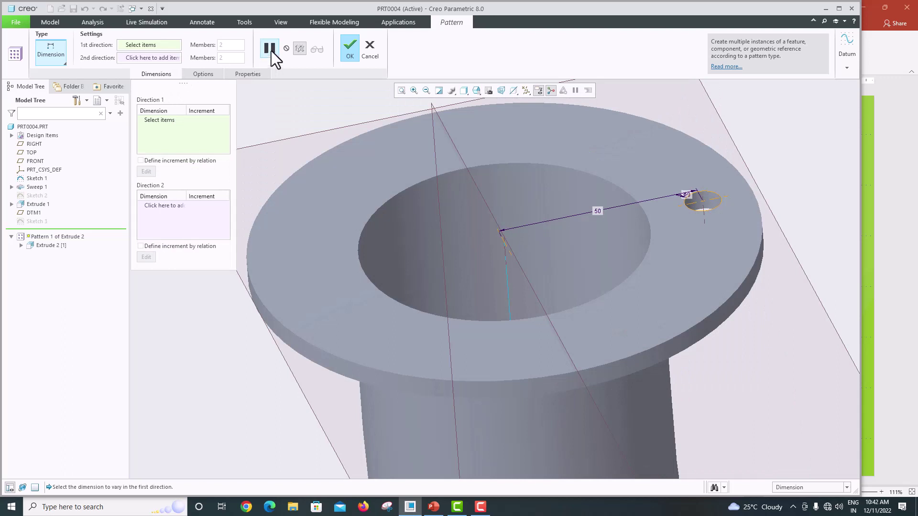
left_click(62, 62)
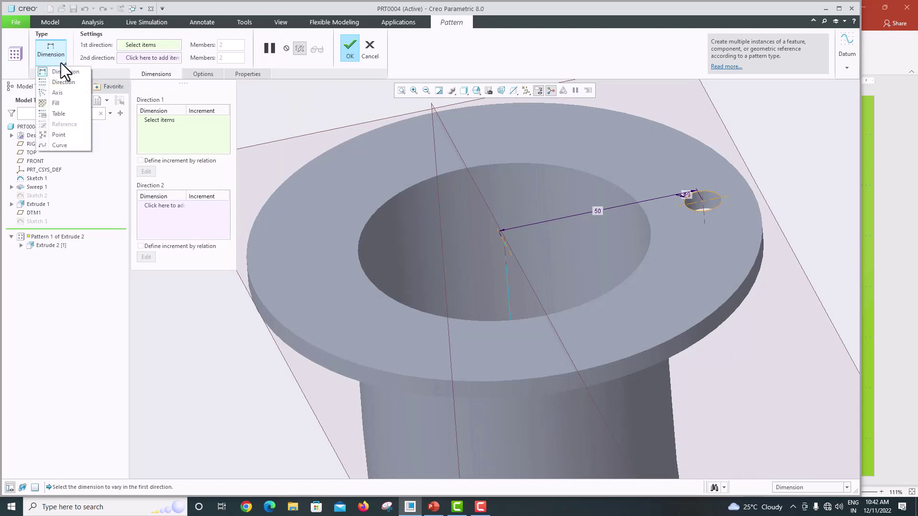
left_click(64, 93)
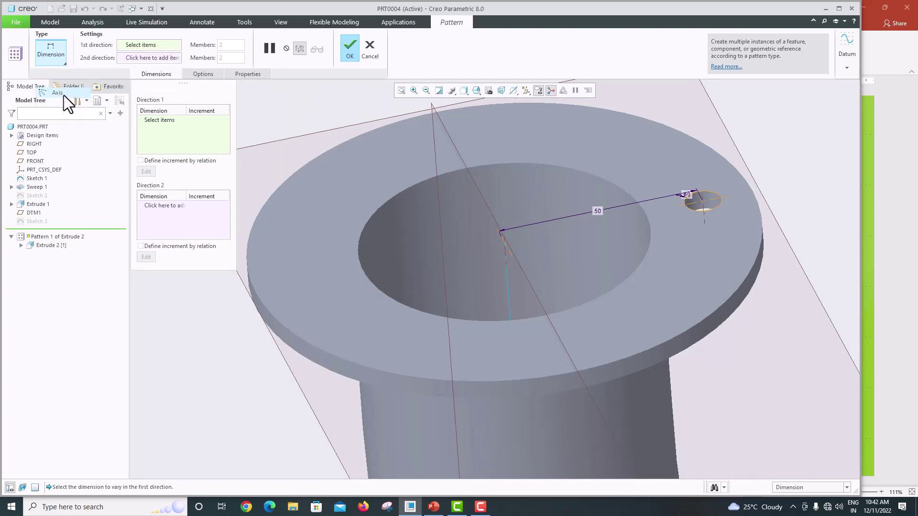
left_click(506, 245)
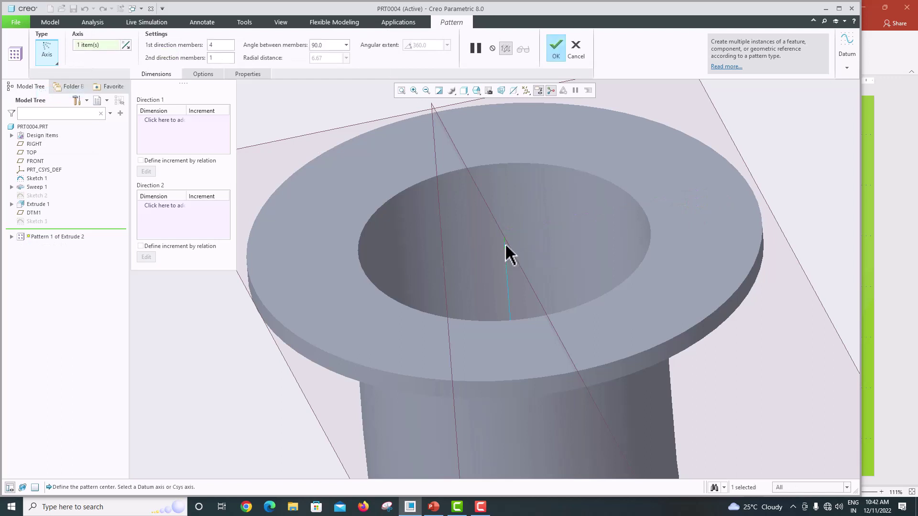
scroll(526, 245, "down", 5)
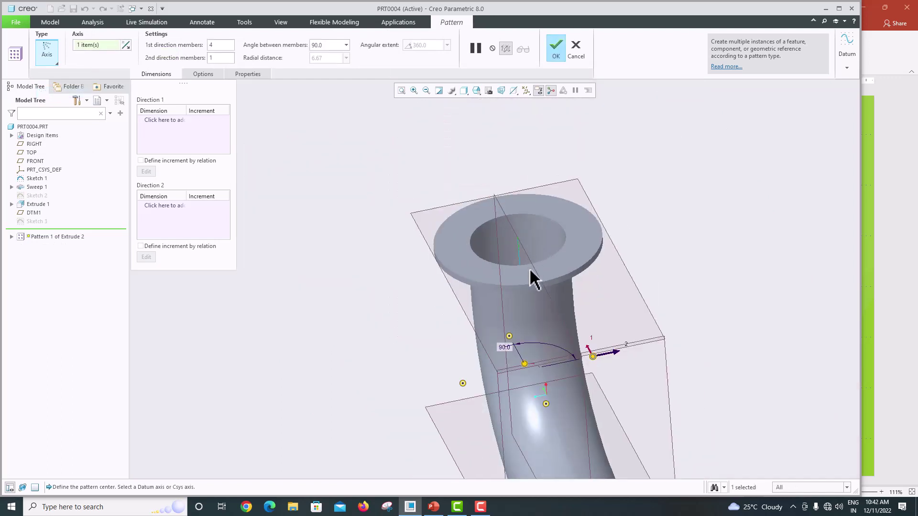
scroll(529, 269, "down", 3)
middle_click_drag(524, 265, 524, 340)
Step: Set 6 members over 360 degrees, create the pattern and orbit to inspect it
left_click(346, 45)
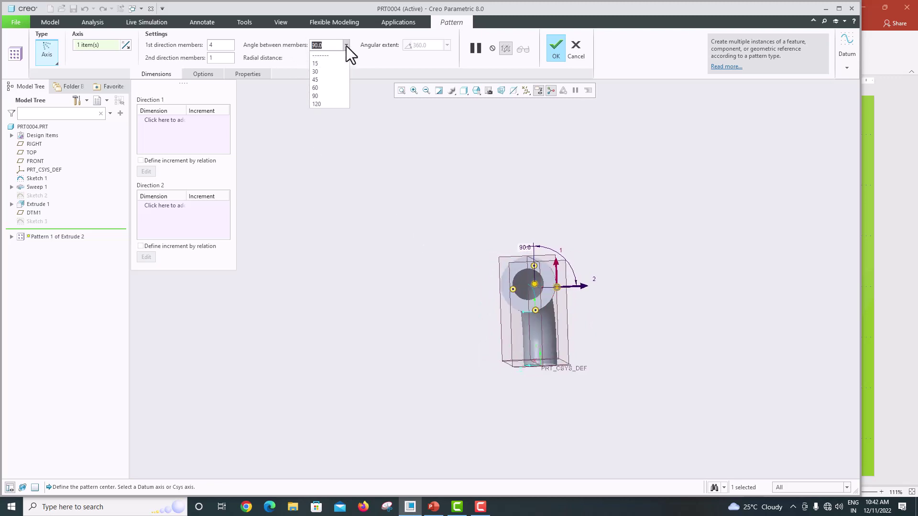
left_click(346, 45)
left_click(392, 44)
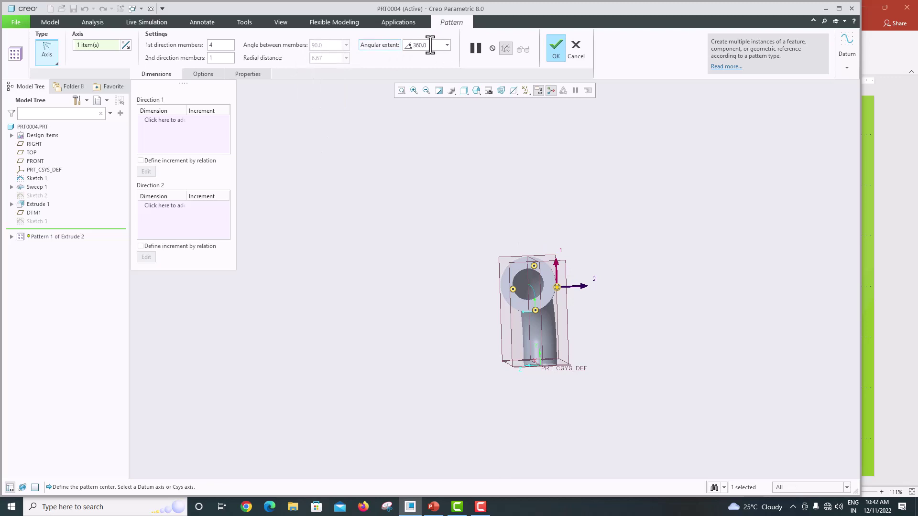
double_click(213, 45)
type("6")
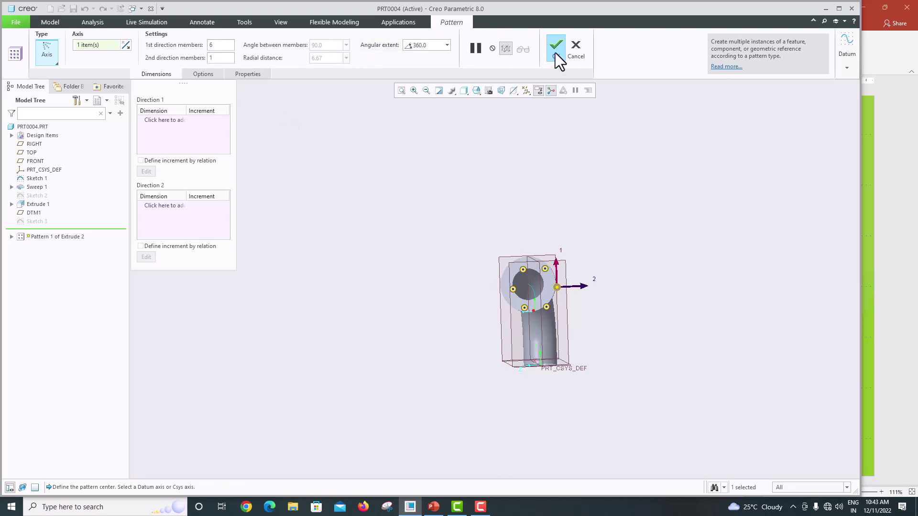
left_click(556, 54)
scroll(528, 263, "down", 6)
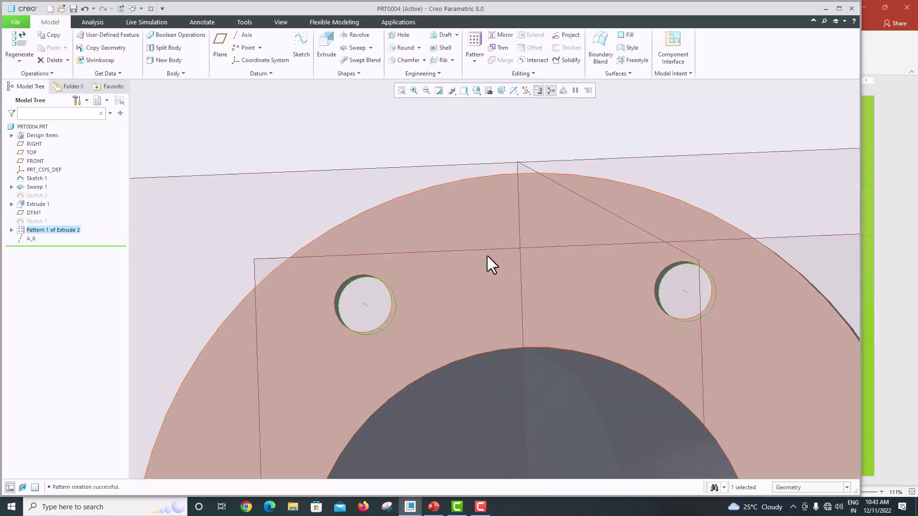
scroll(486, 257, "up", 5)
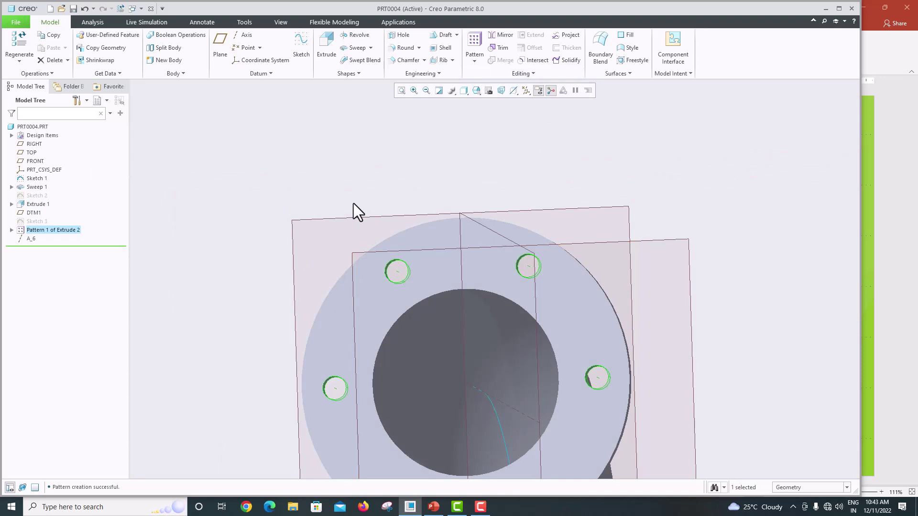
scroll(354, 209, "up", 5)
middle_click_drag(354, 208, 416, 246)
middle_click_drag(396, 375, 466, 249)
scroll(428, 268, "down", 5)
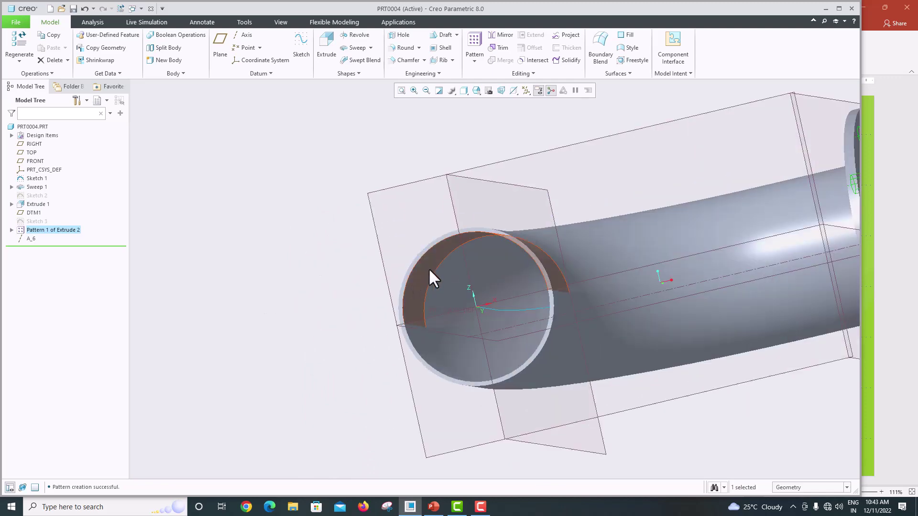
Step: Start Sketch 4 on the pipe's open-end rim referencing the pipe surface, then check the reference drawing
left_click(425, 247)
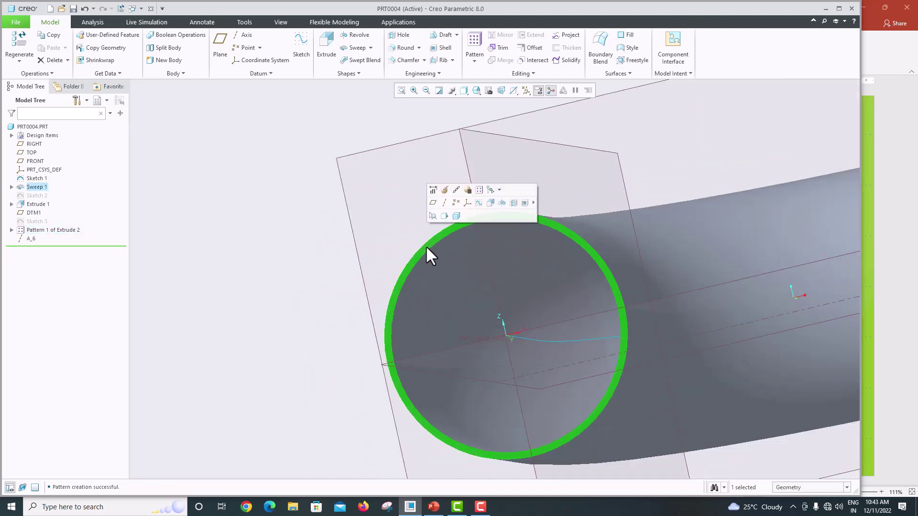
left_click(298, 47)
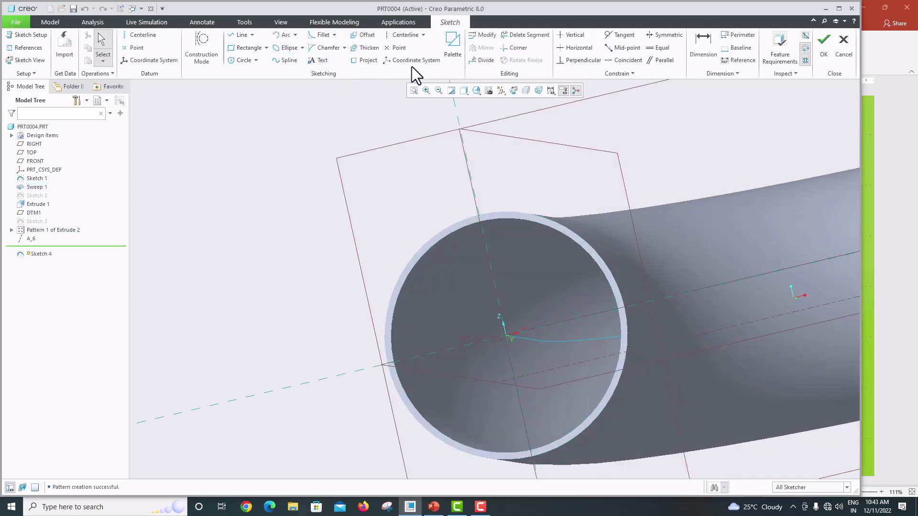
left_click(513, 90)
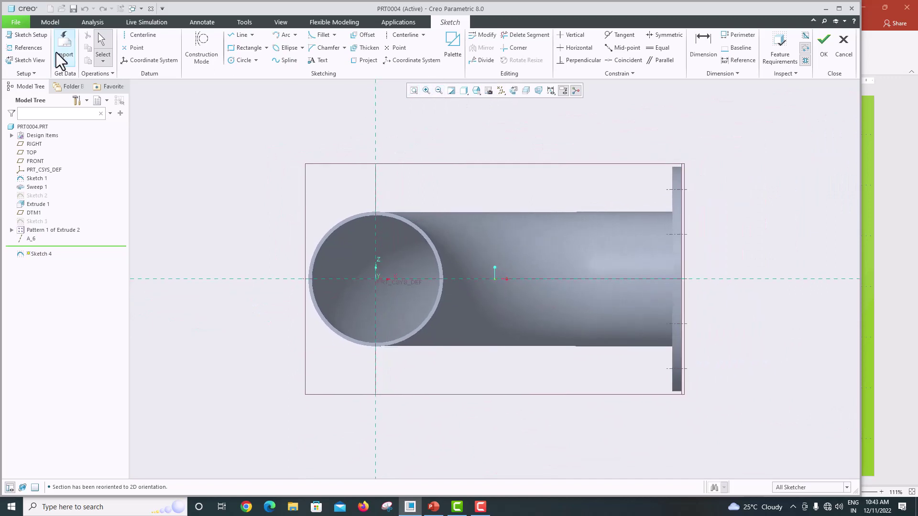
left_click(23, 48)
left_click(351, 231)
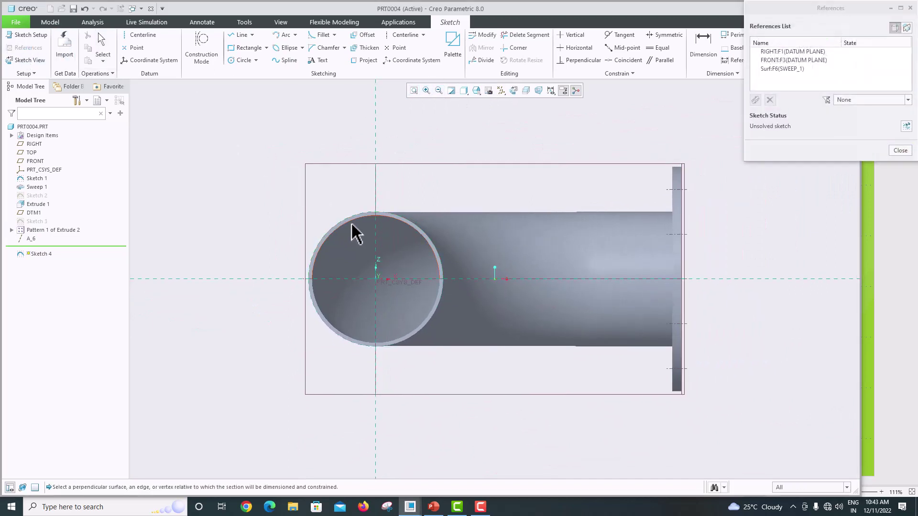
left_click(900, 151)
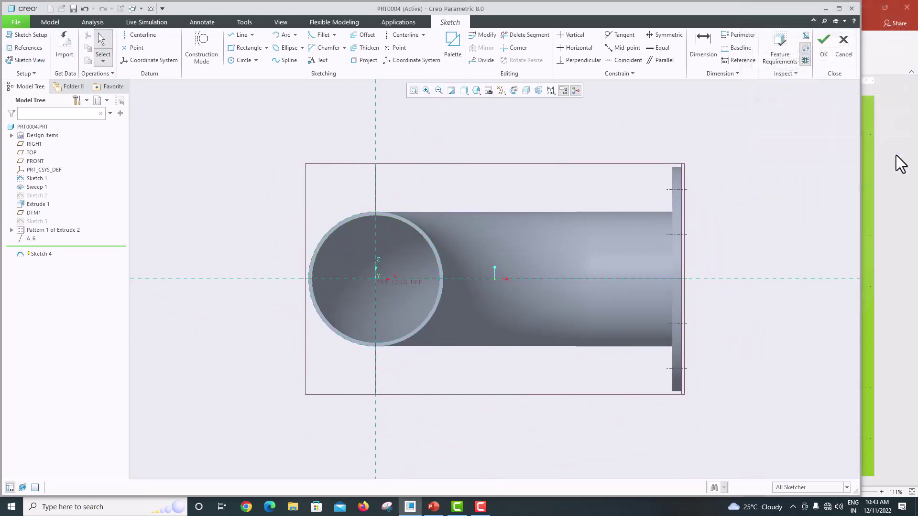
left_click(434, 507)
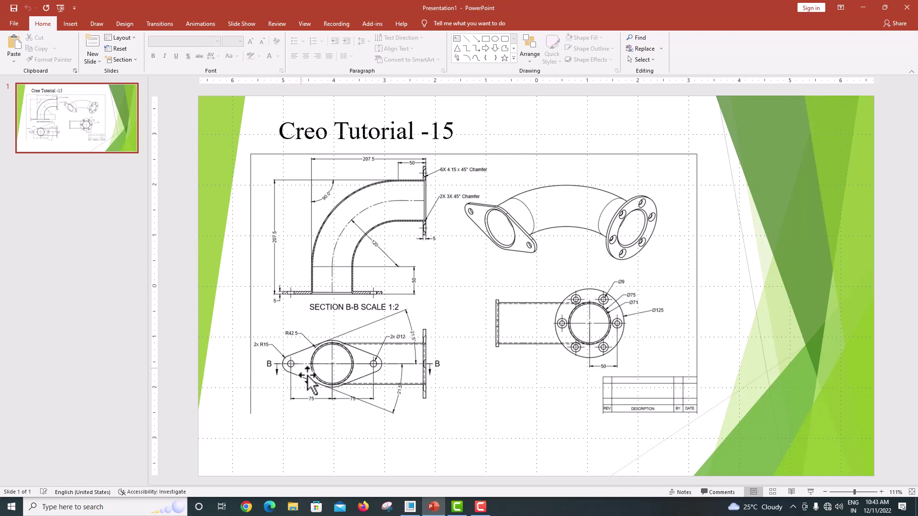
left_click(410, 506)
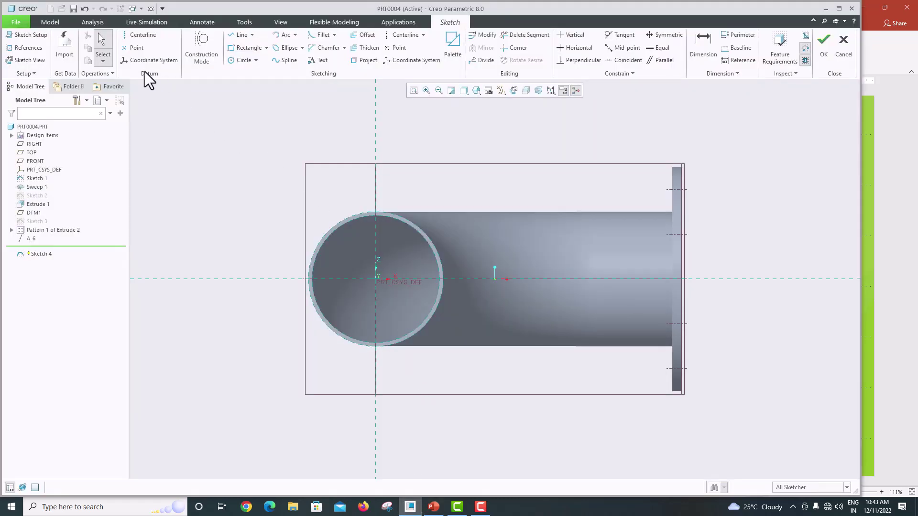
Step: Draw a circle centred on the pipe axis matching the pipe's outer edge
left_click(231, 62)
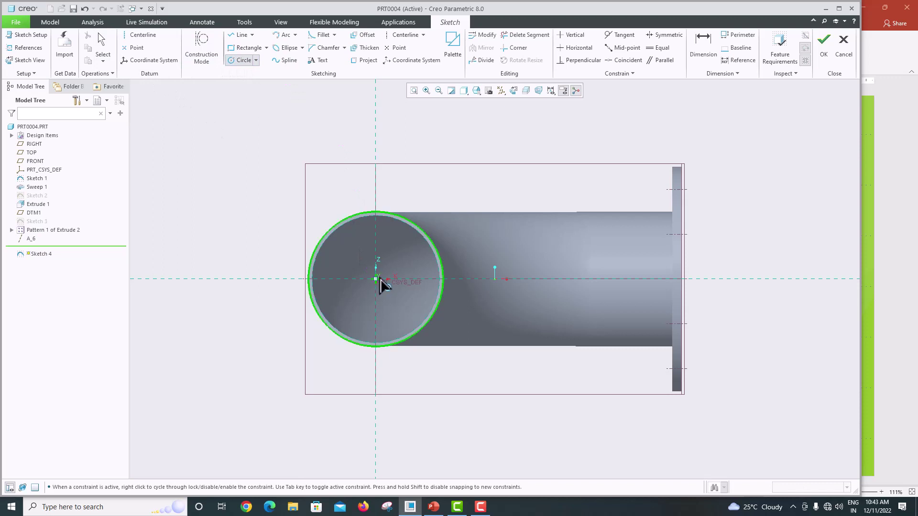
left_click(376, 278)
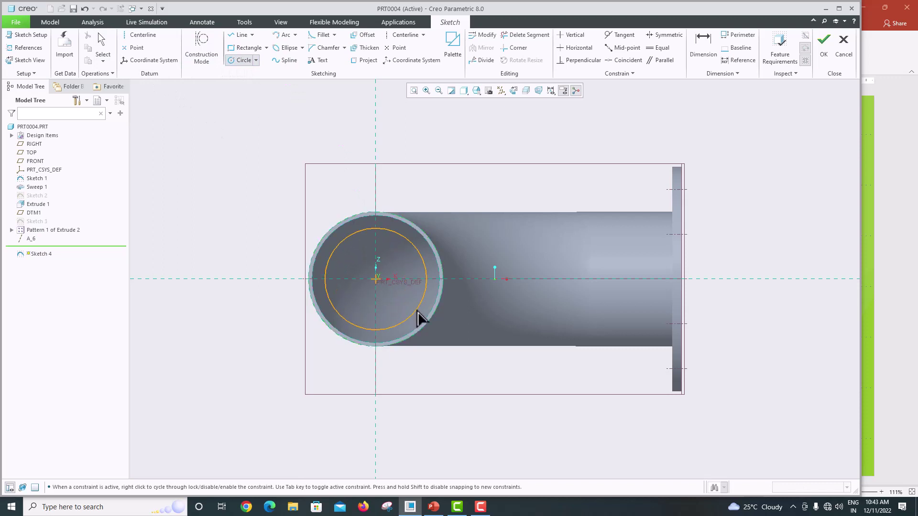
left_click(435, 331)
middle_click(433, 275)
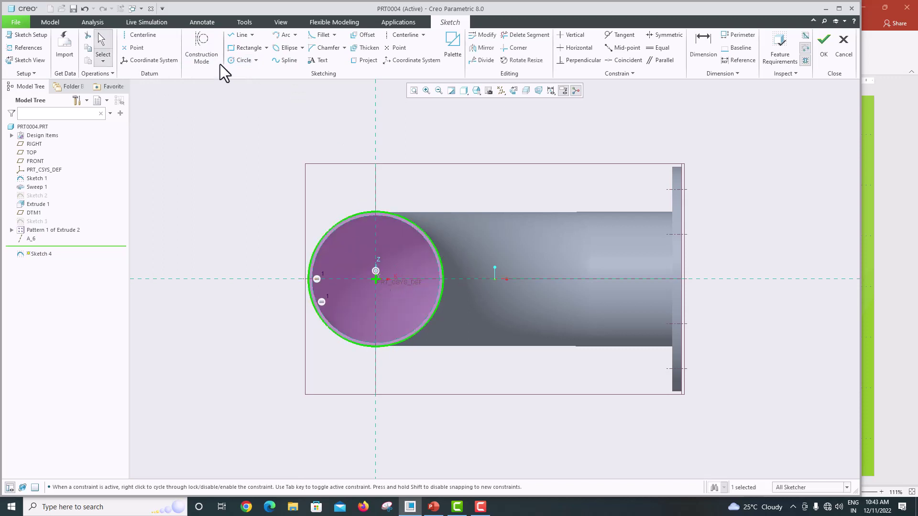
Step: Add a second concentric circle set to diameter 85 and compare with the reference drawing
left_click(237, 59)
left_click(376, 279)
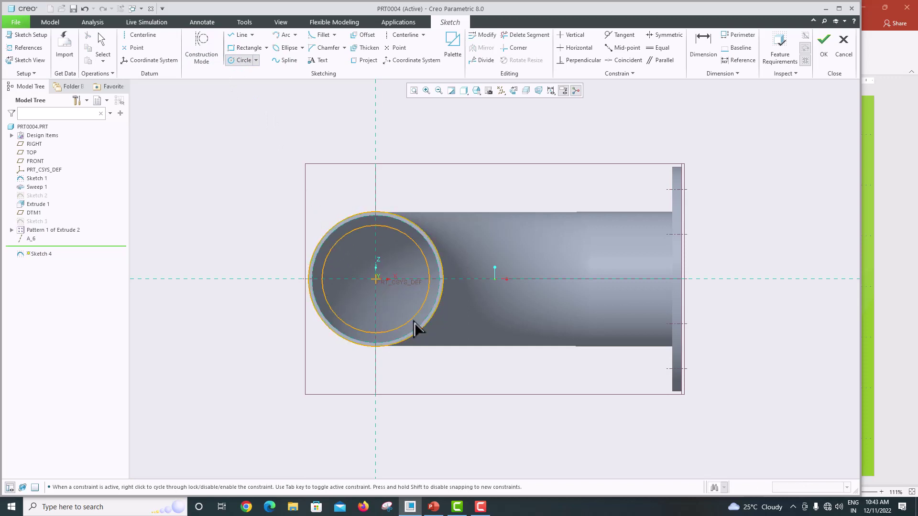
left_click(496, 290)
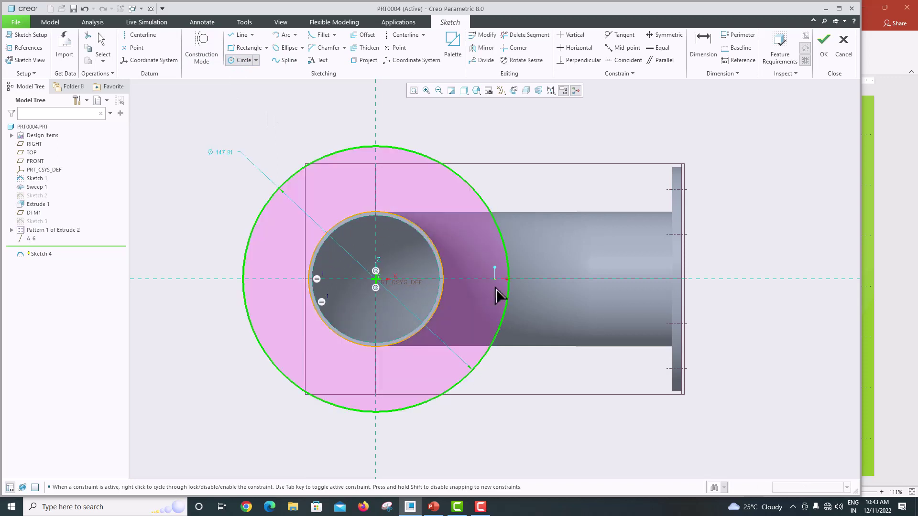
middle_click(496, 289)
double_click(223, 153)
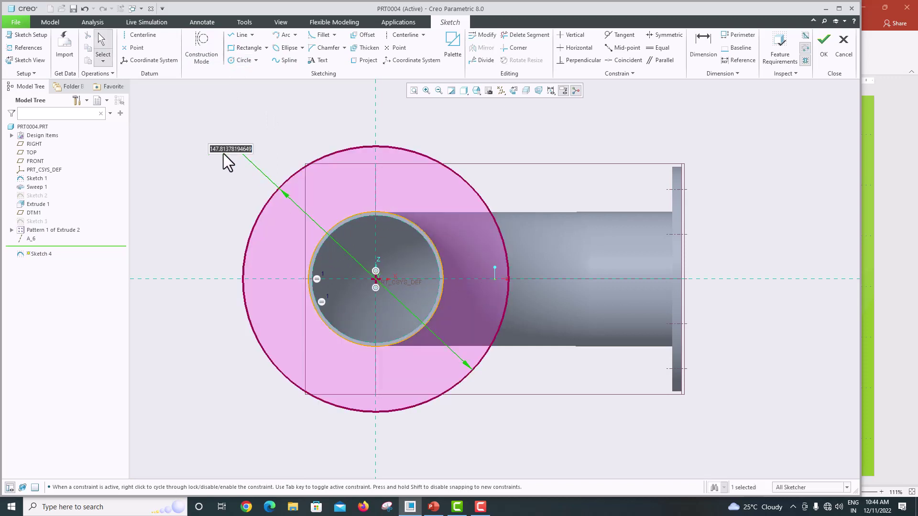
type("85")
key("Return")
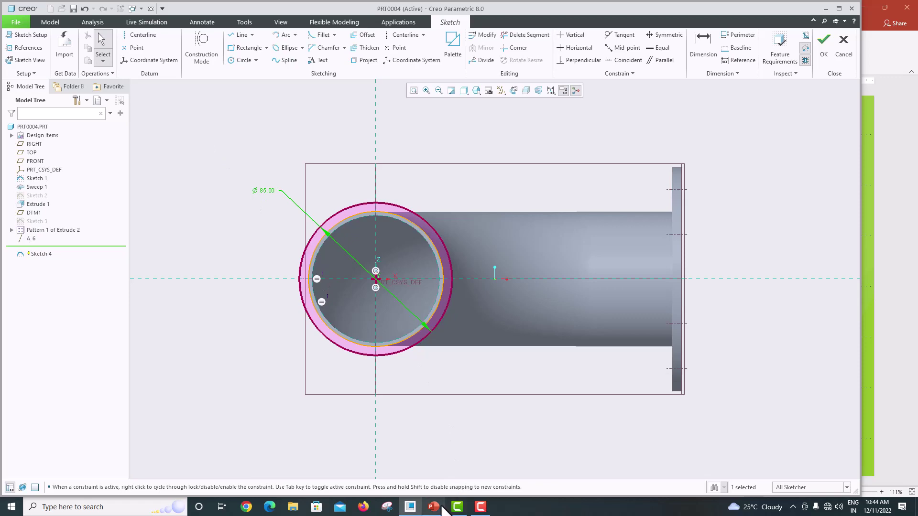
mouse_move(440, 507)
left_click(412, 463)
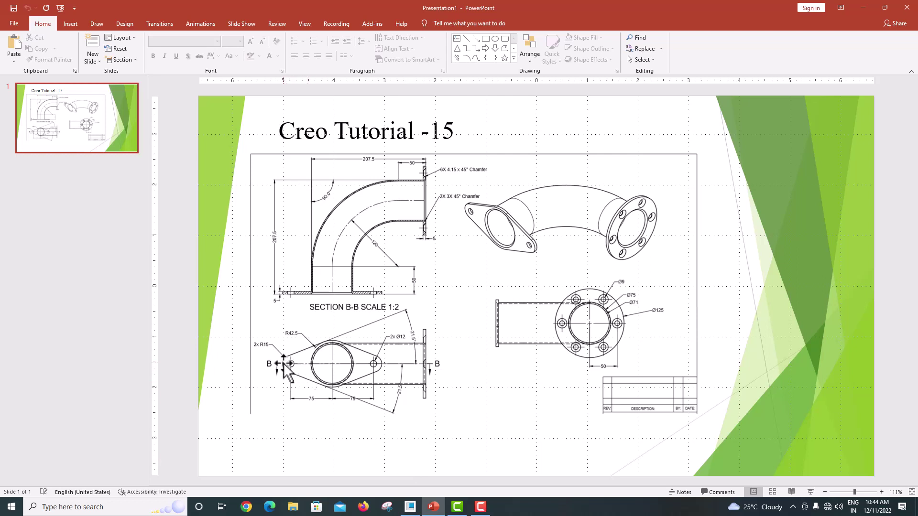
left_click(410, 507)
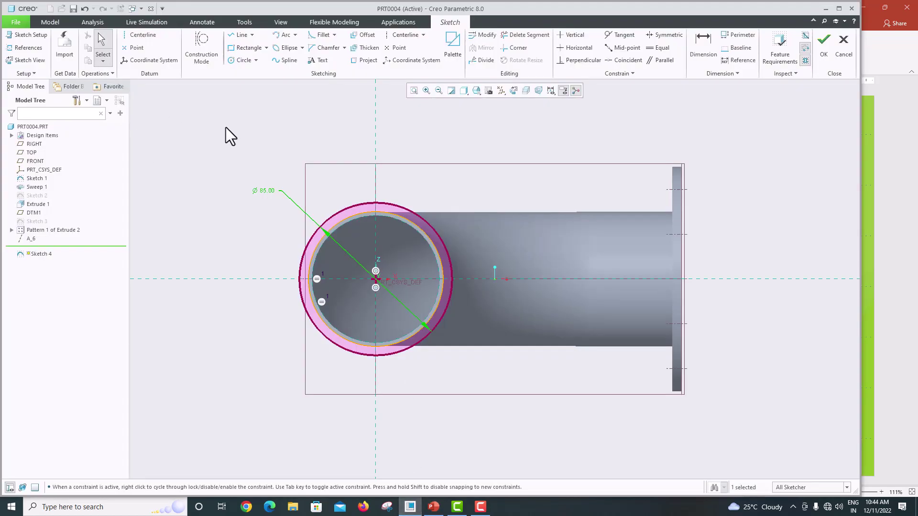
Step: Draw two small circles on the horizontal centreline, one each side of the pipe
left_click(244, 60)
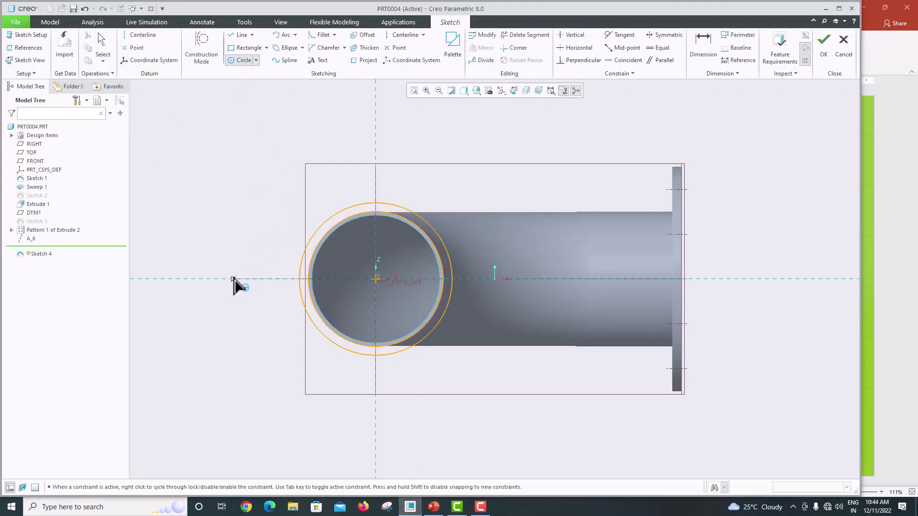
left_click(251, 296)
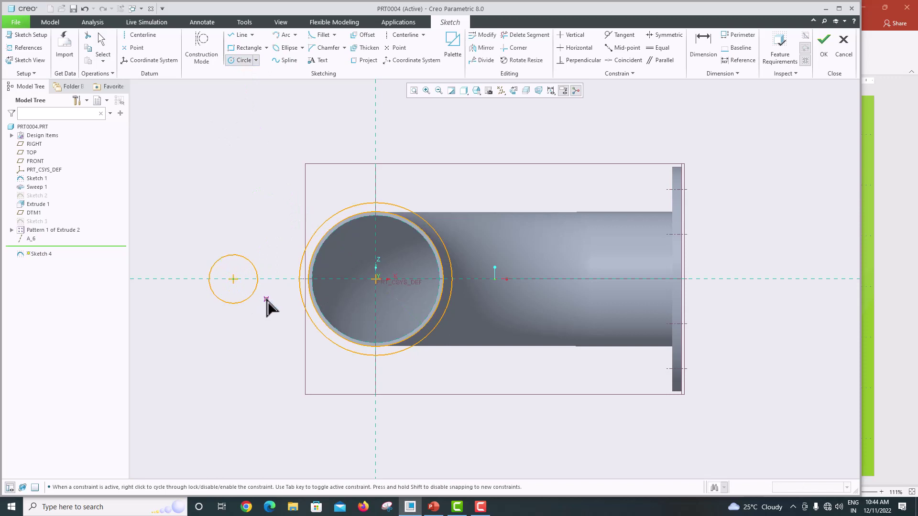
middle_click(266, 300)
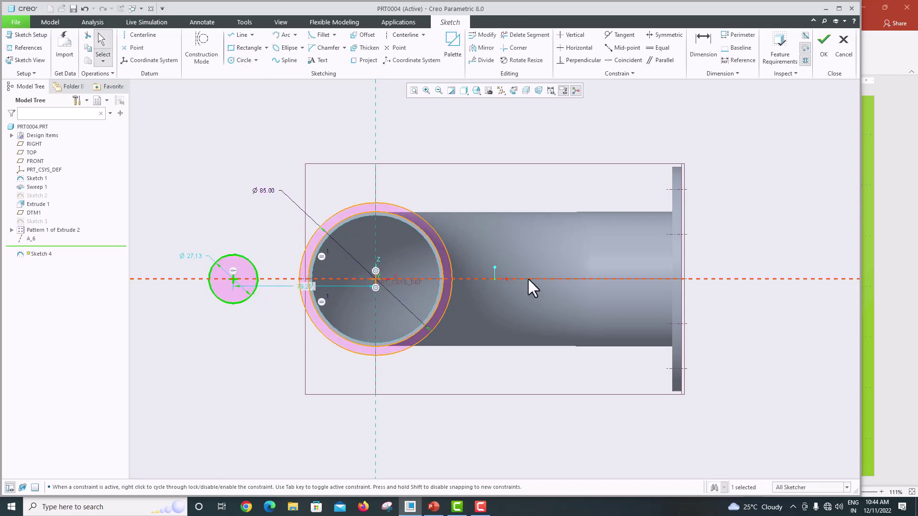
left_click(244, 60)
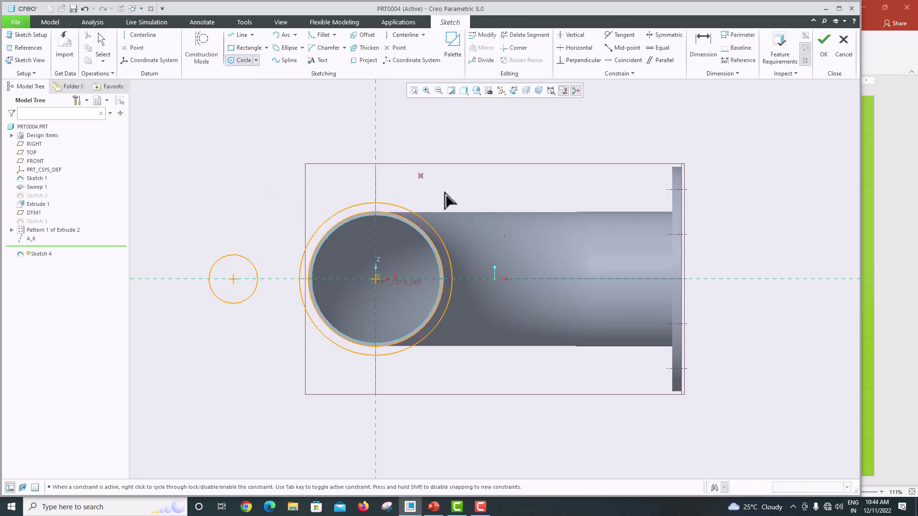
left_click(521, 278)
left_click(541, 308)
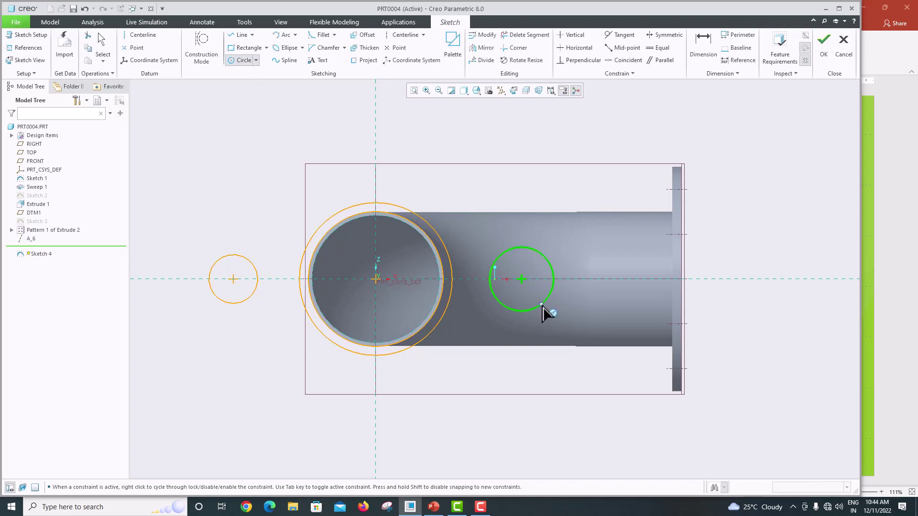
middle_click(539, 305)
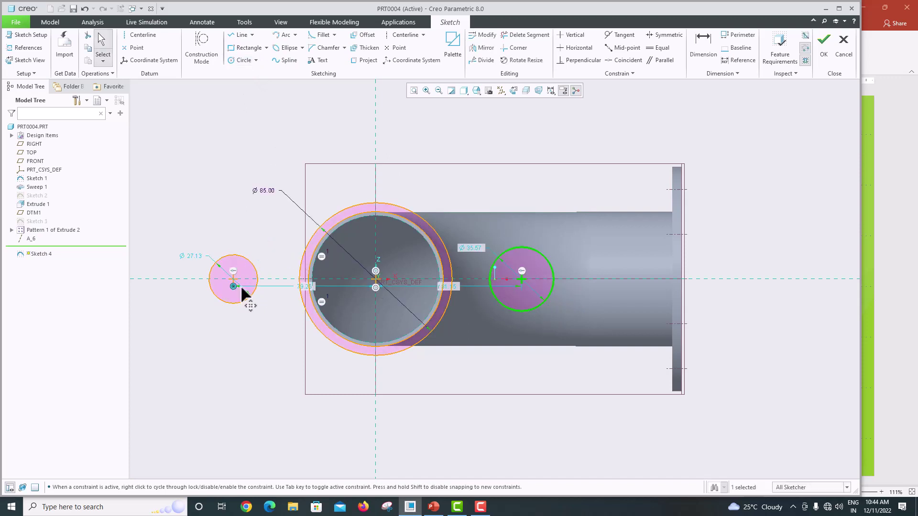
Step: Set both circles' centre distances to 75 from the pipe centre and check the reference drawing
double_click(308, 286)
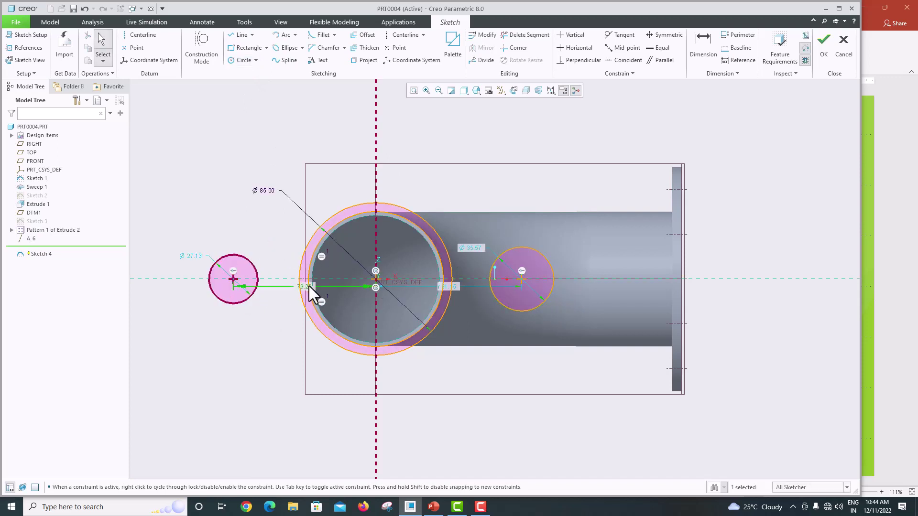
type("75")
key("Return")
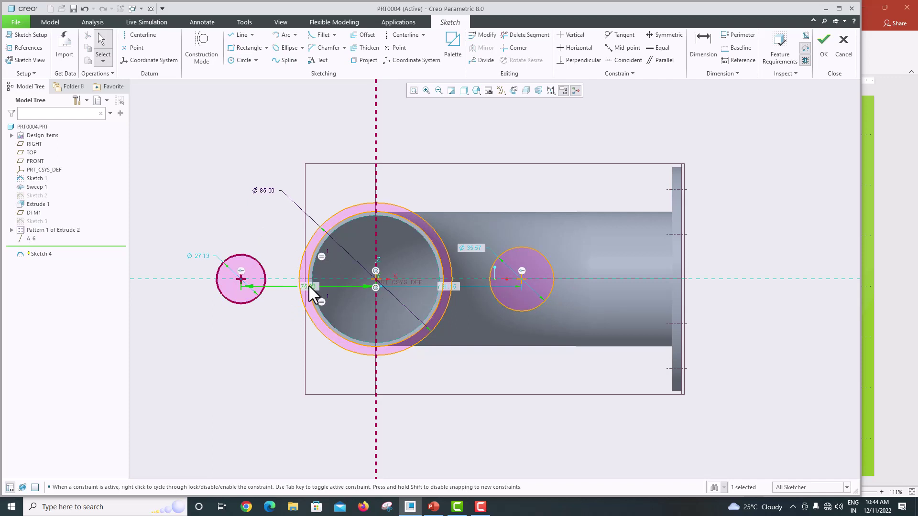
left_click(451, 283)
double_click(449, 287)
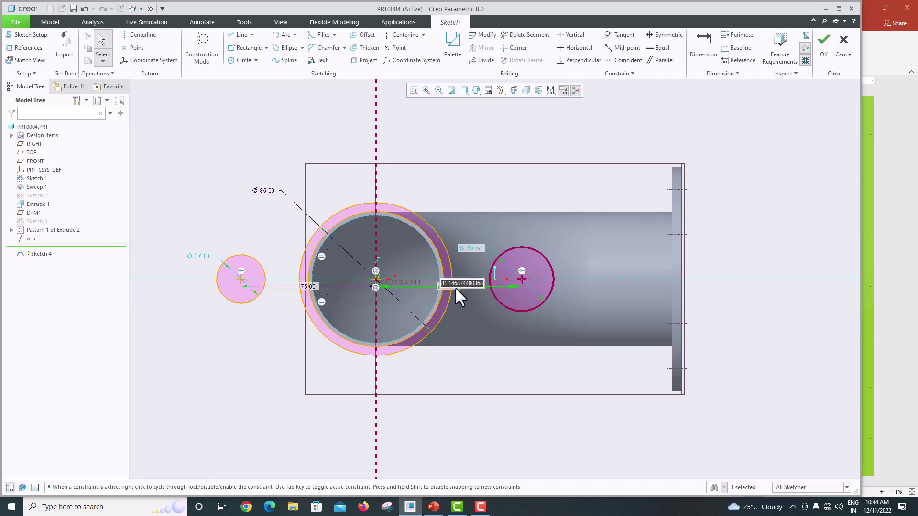
type("75")
key("Return")
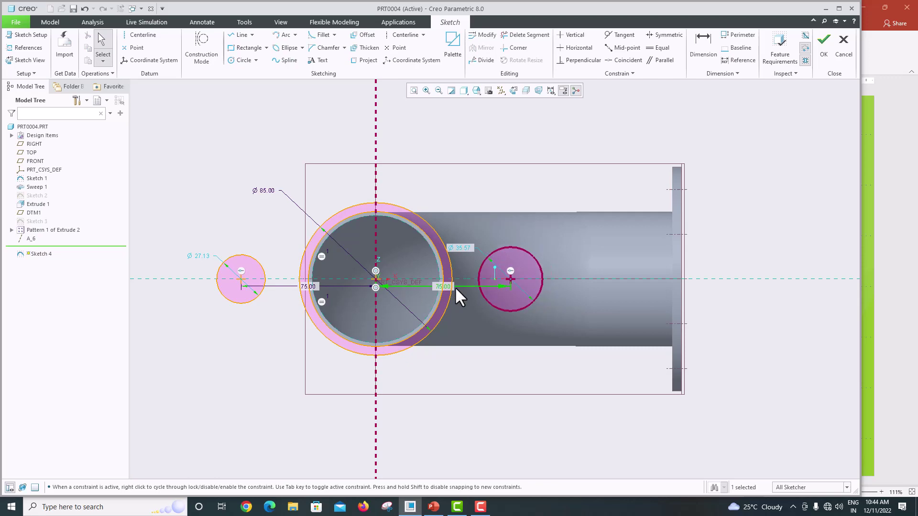
left_click(207, 263)
left_click(436, 509)
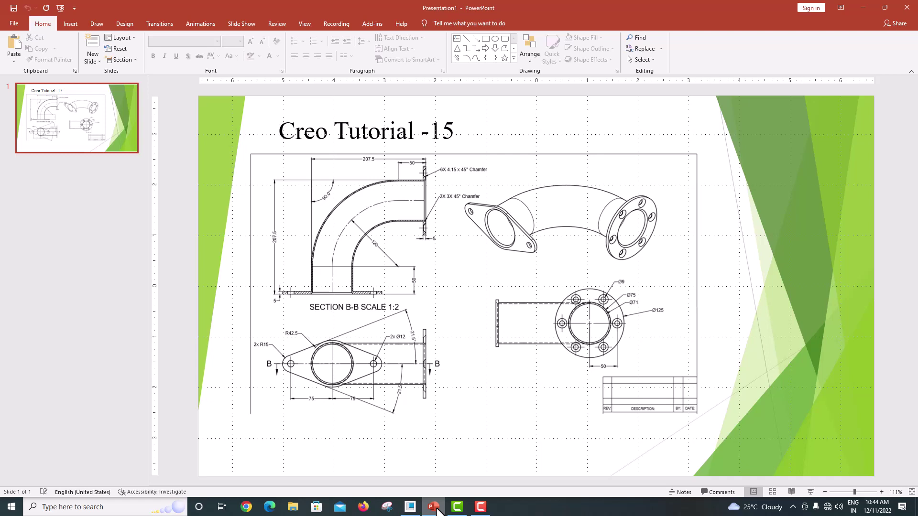
left_click(410, 506)
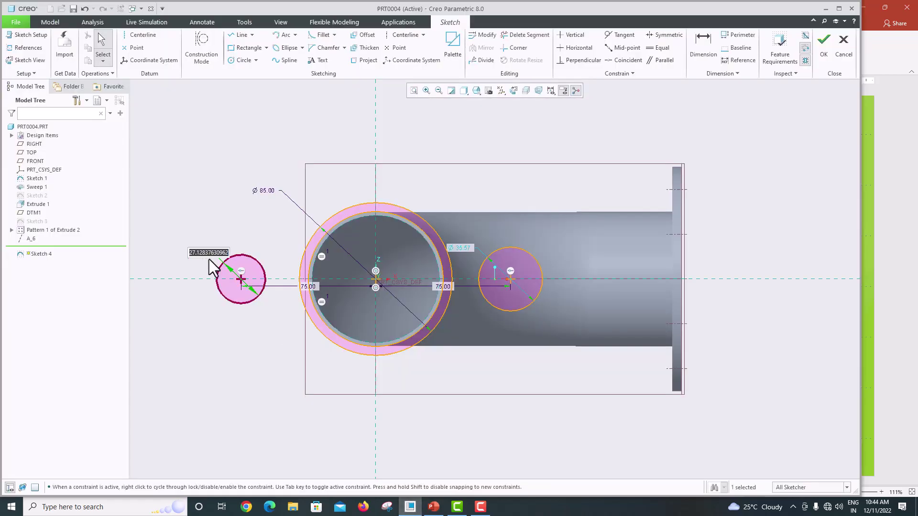
Step: Give both small circles a 30 diameter and recheck the reference drawing
type("30")
key("Return")
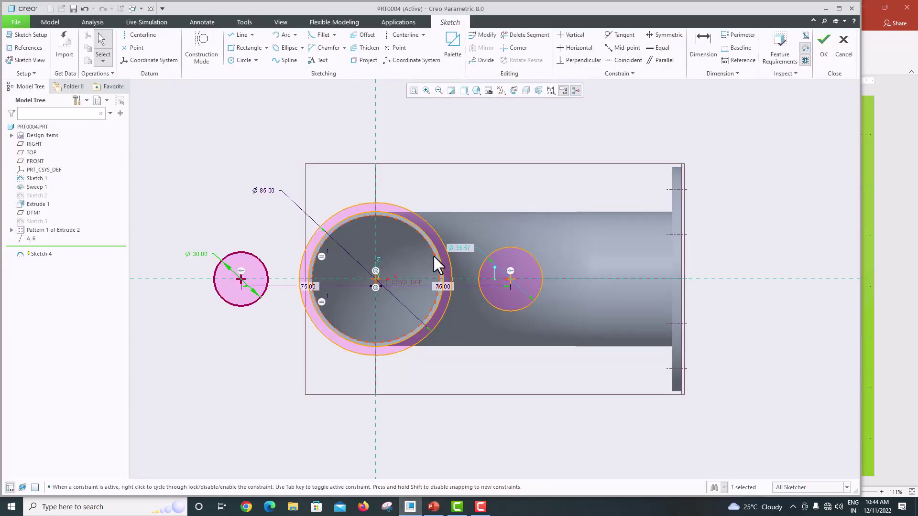
double_click(463, 248)
type("30")
key("Return")
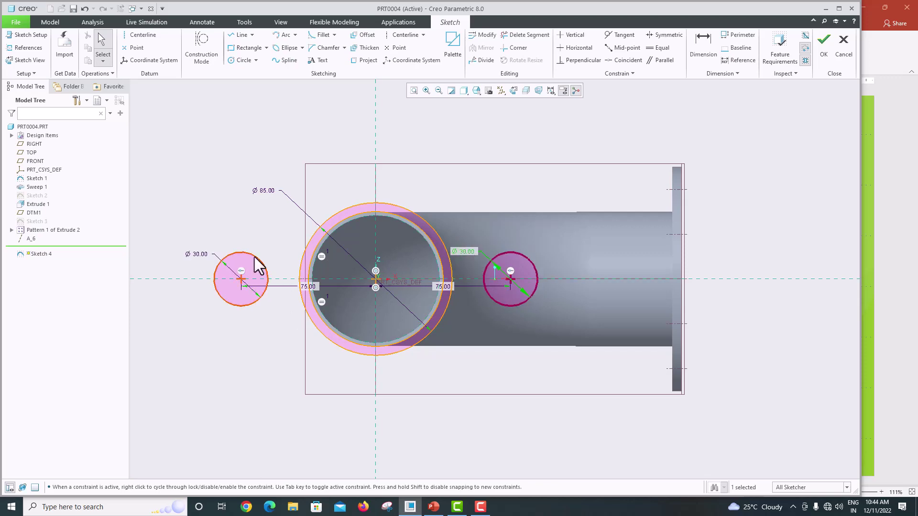
left_click(434, 508)
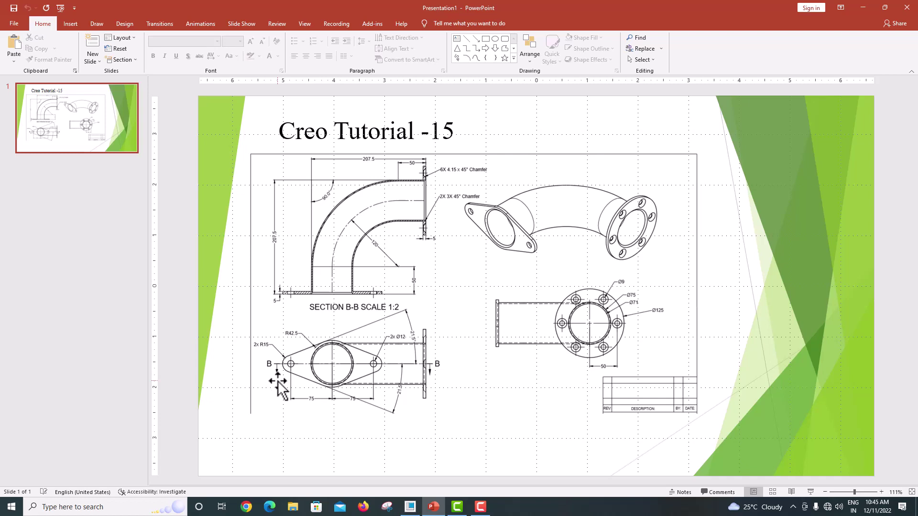
left_click(410, 506)
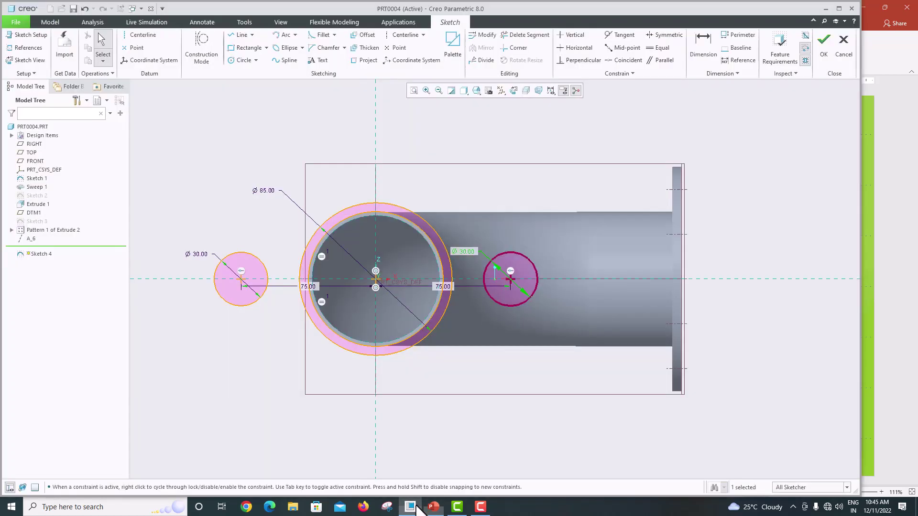
Step: Draw equal concentric circles inside the left and right Ø30 circles
left_click(236, 60)
scroll(229, 290, "up", 3)
scroll(230, 286, "down", 5)
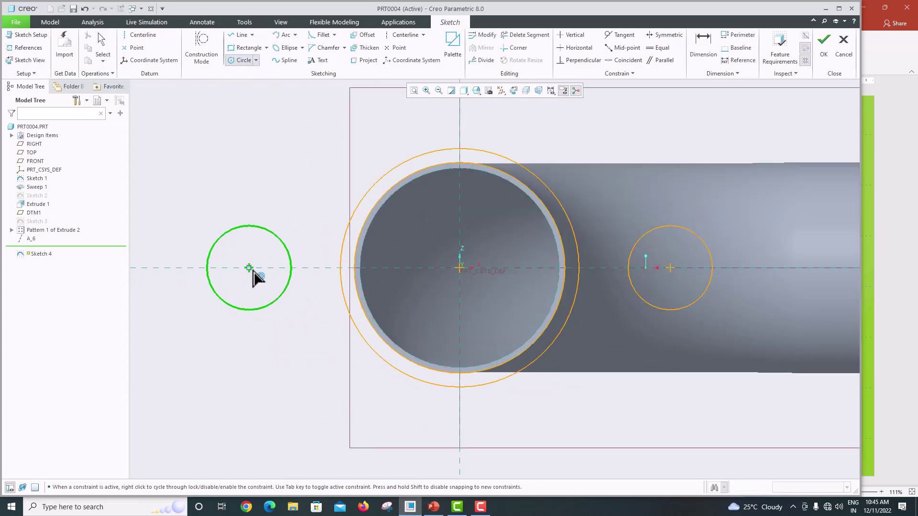
left_click(253, 271)
left_click(263, 287)
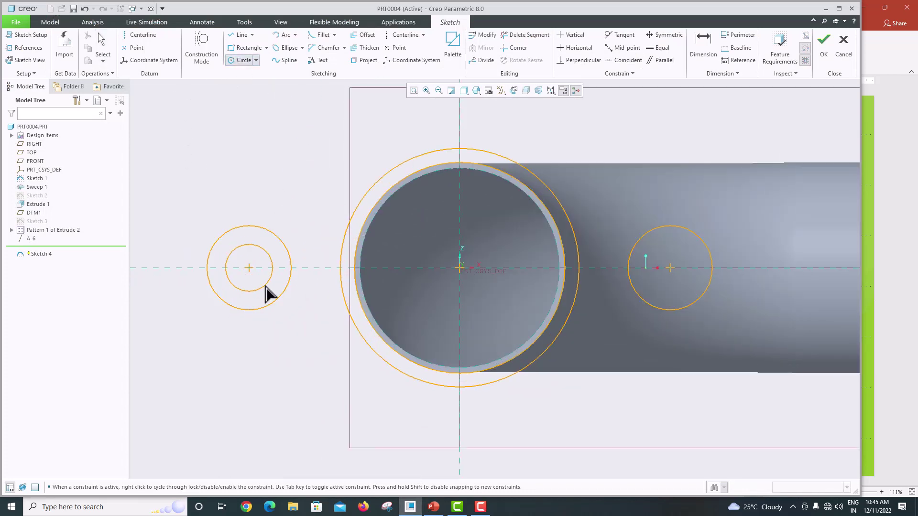
left_click(670, 269)
left_click(685, 293)
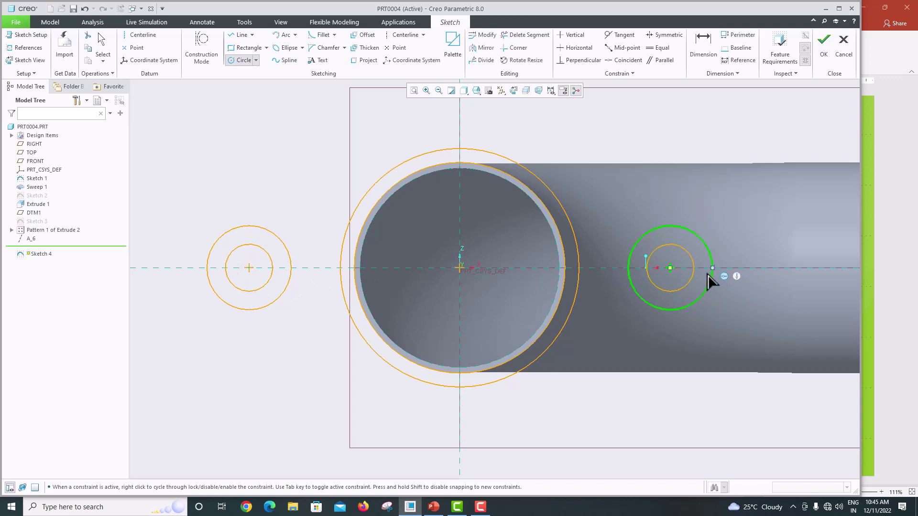
middle_click(711, 282)
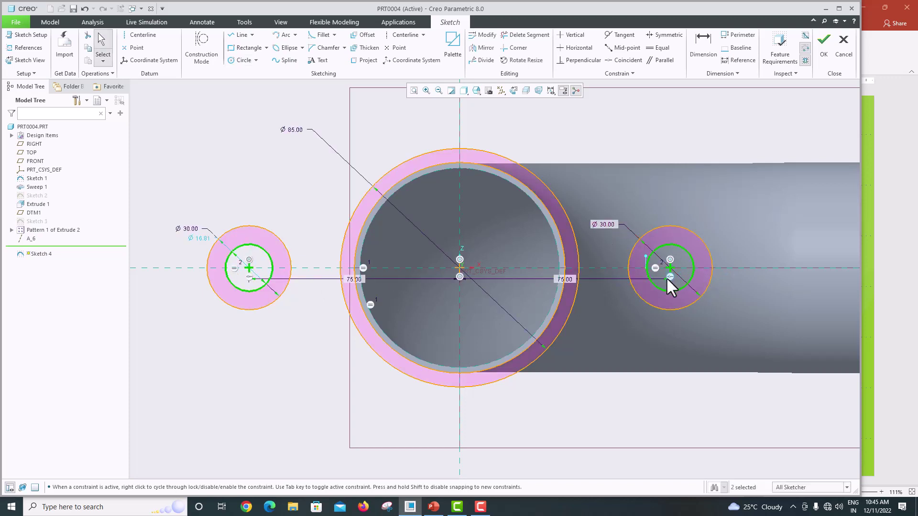
Step: Change the inner circle diameter from Ø16.81 to 12 for both holes
double_click(198, 239)
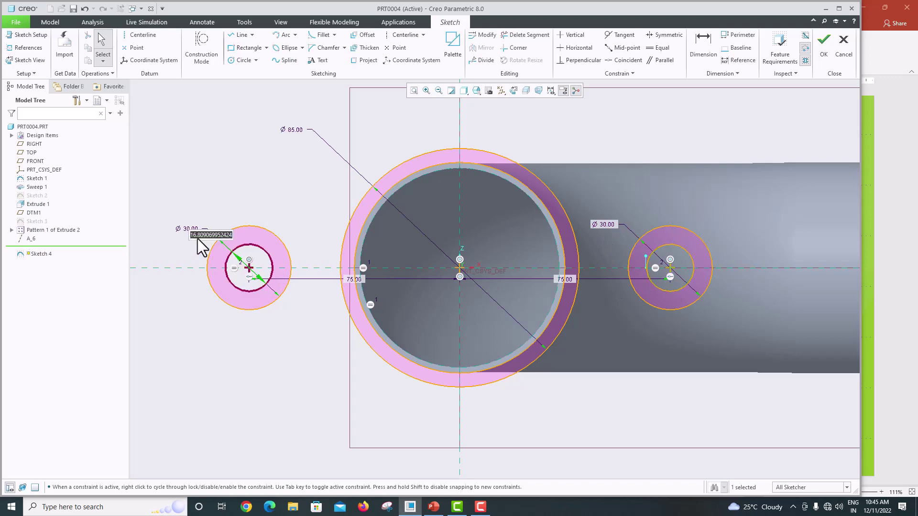
type("12")
key("Return")
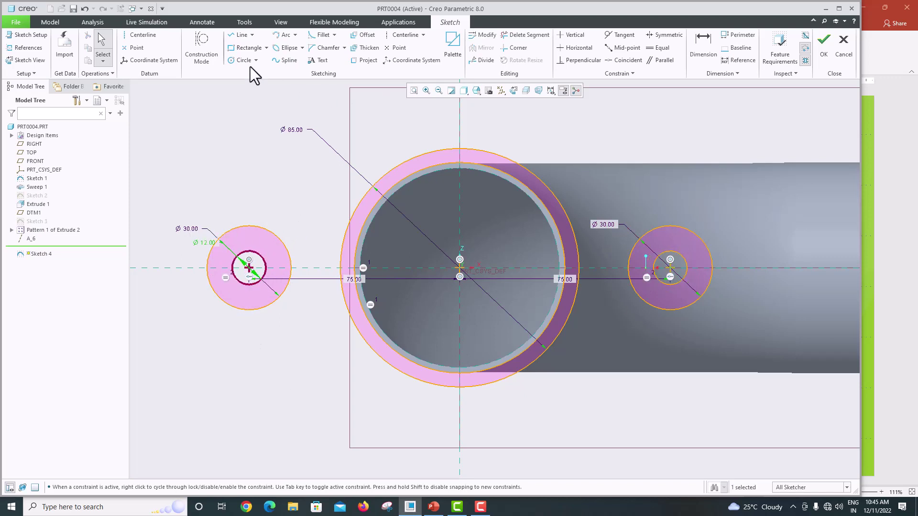
left_click(241, 35)
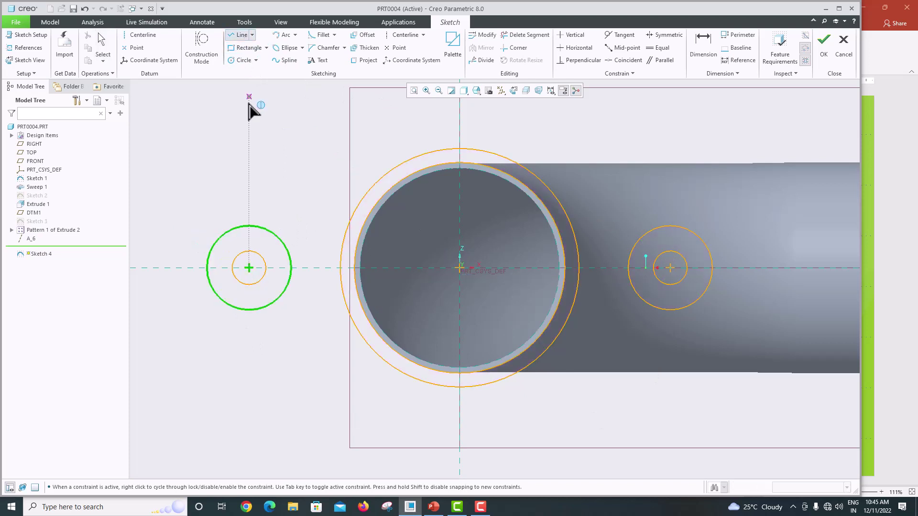
Step: Draw top tangent lines from both Ø30 circles to the Ø85 circle
left_click(249, 226)
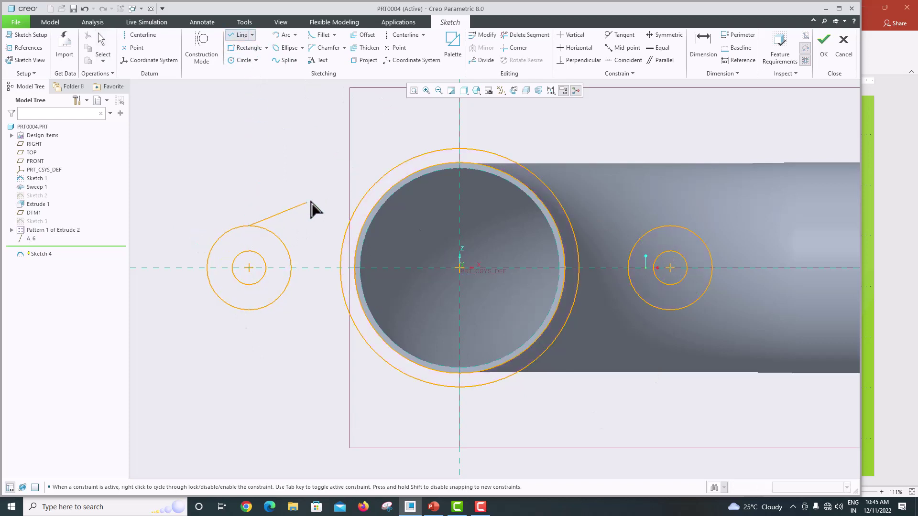
left_click(410, 165)
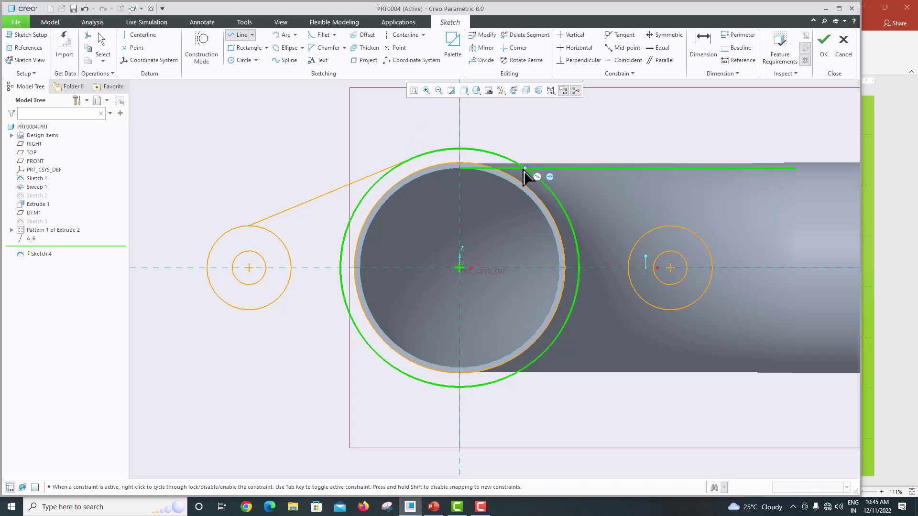
middle_click(697, 260)
left_click(671, 225)
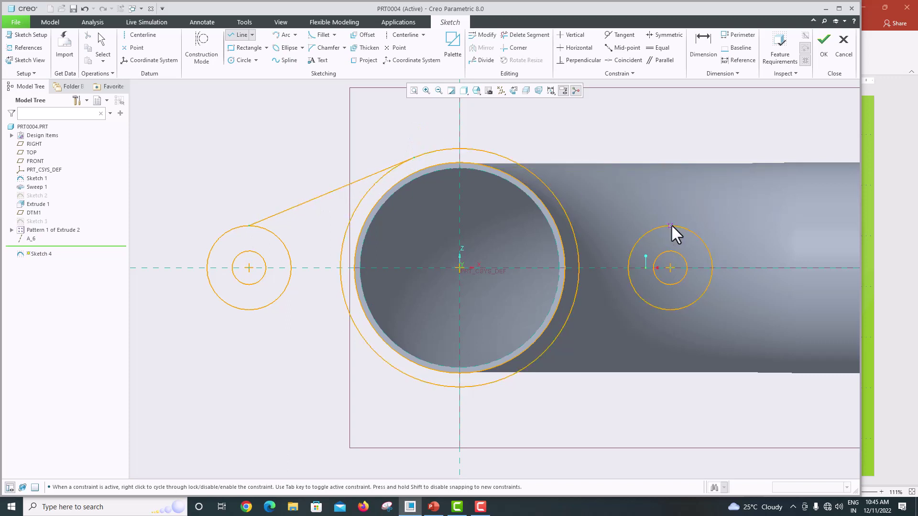
left_click(520, 165)
middle_click(531, 158)
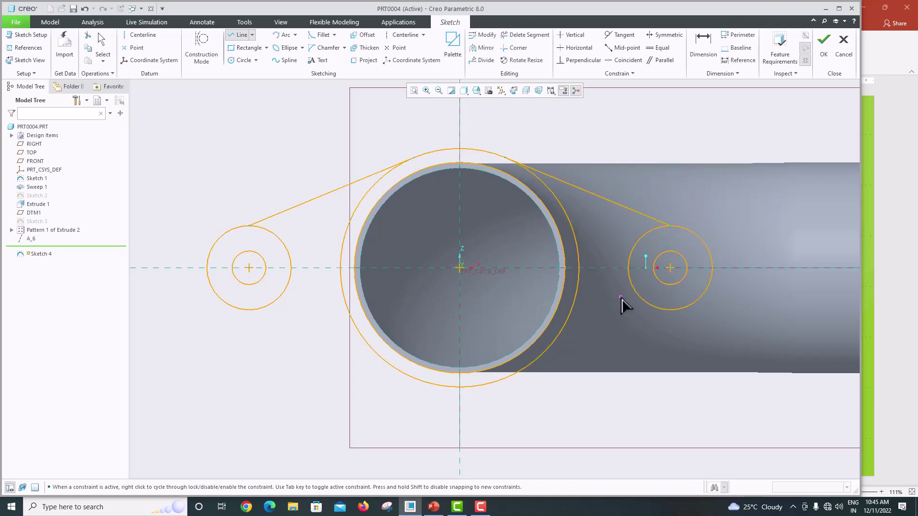
Step: Draw bottom tangent lines from both Ø30 circles to the Ø85 circle
left_click(675, 310)
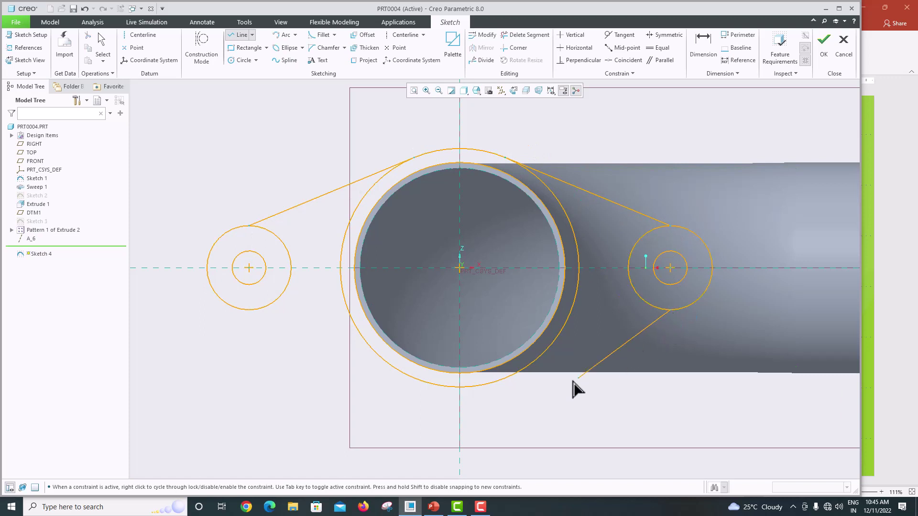
left_click(483, 396)
middle_click(502, 403)
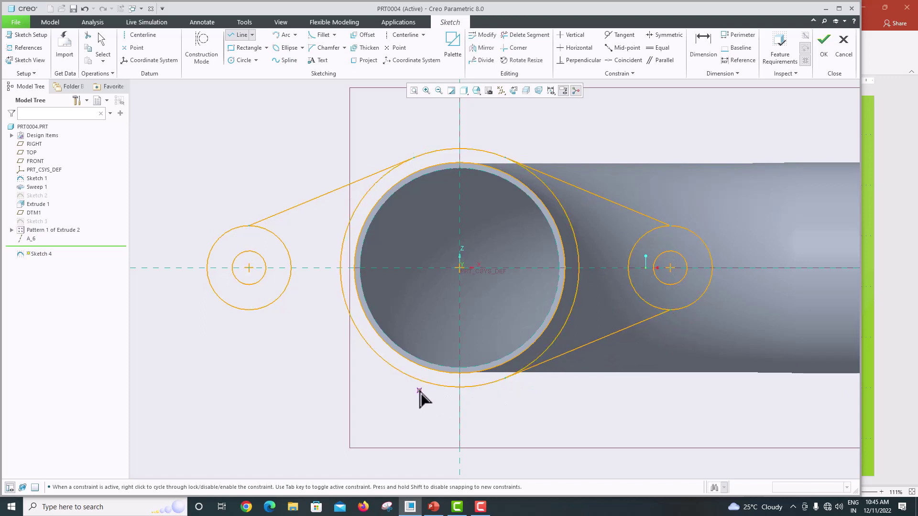
left_click(249, 310)
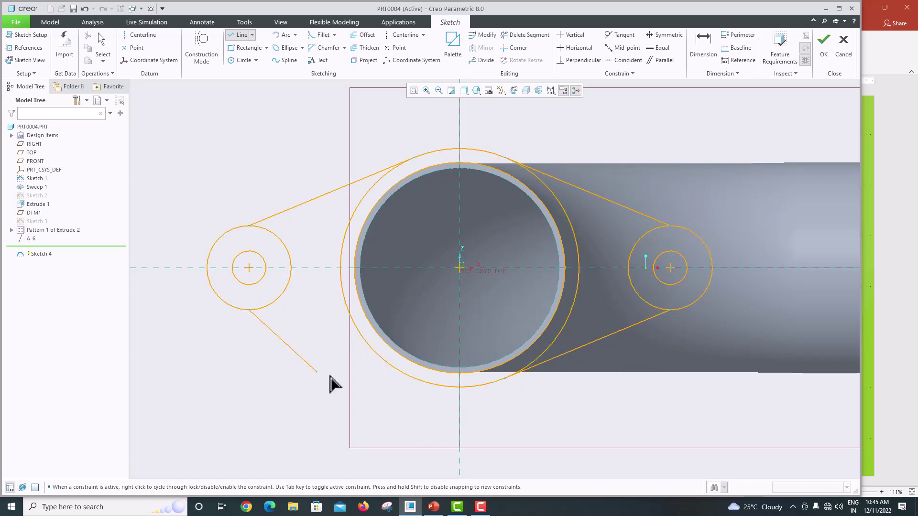
left_click(447, 400)
middle_click(449, 399)
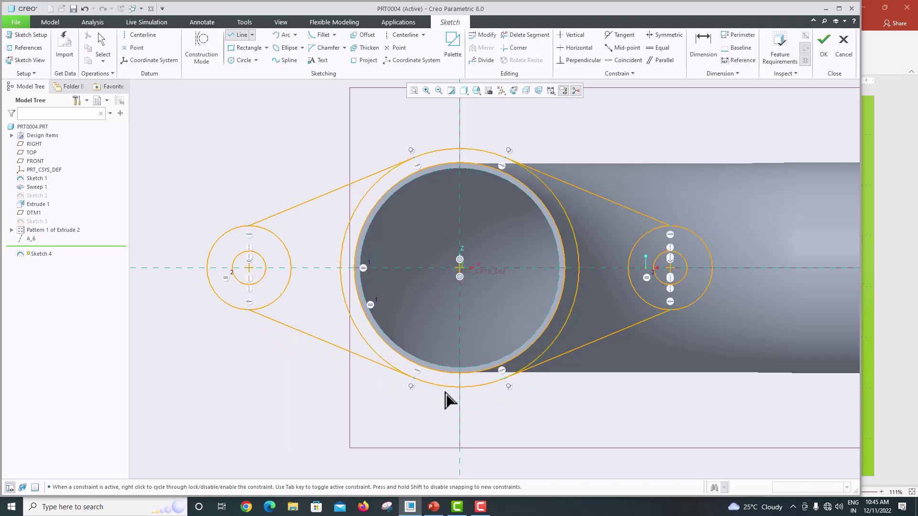
middle_click(595, 217)
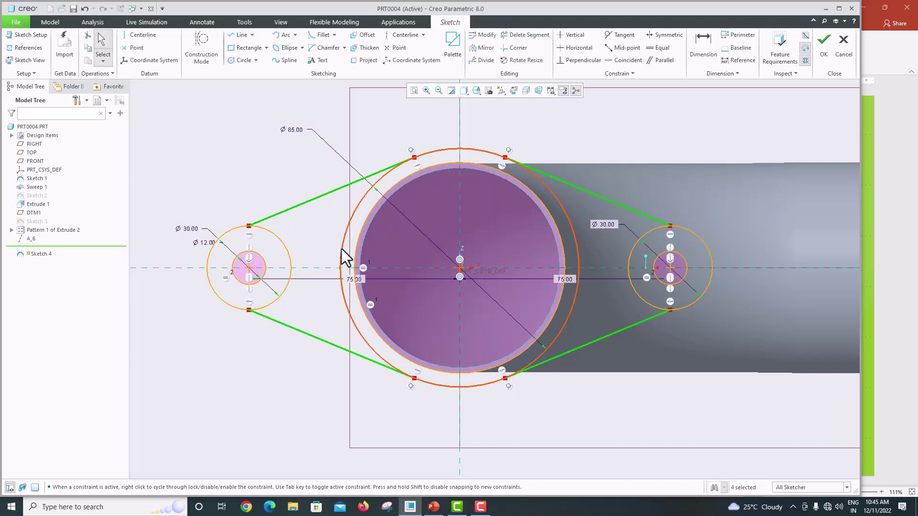
Step: Trim the four inner arcs of the Ø85 circle with Delete Segment
left_click(524, 39)
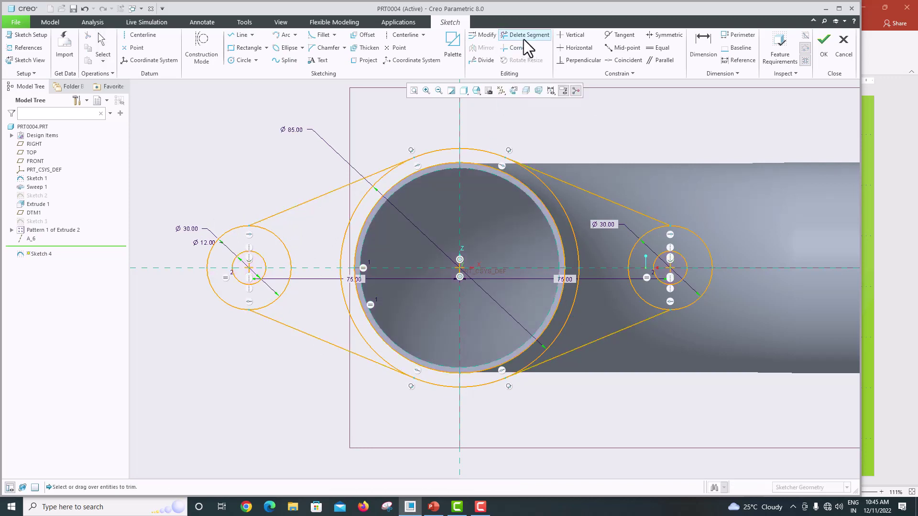
left_click(373, 191)
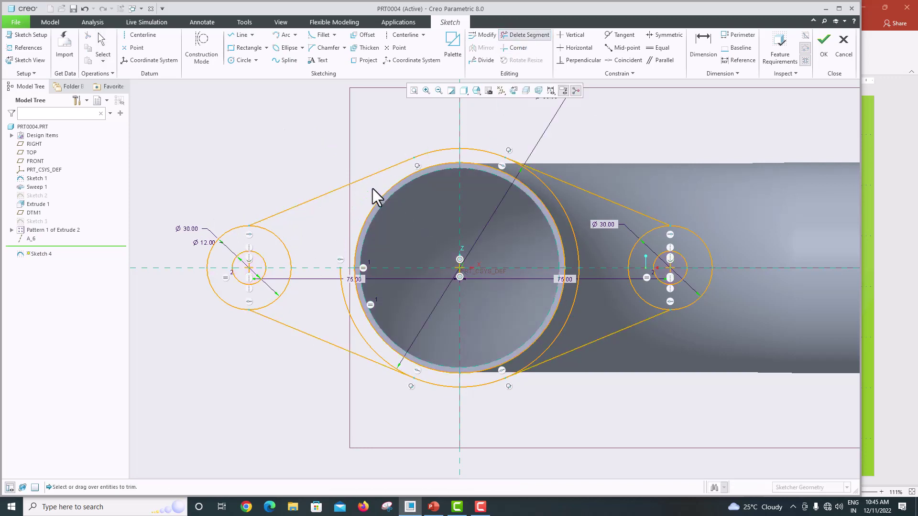
left_click(340, 283)
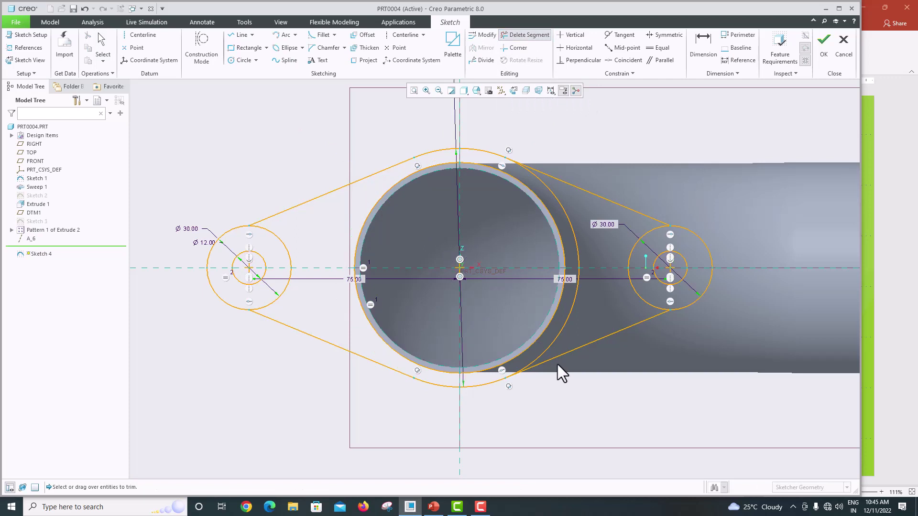
left_click(550, 346)
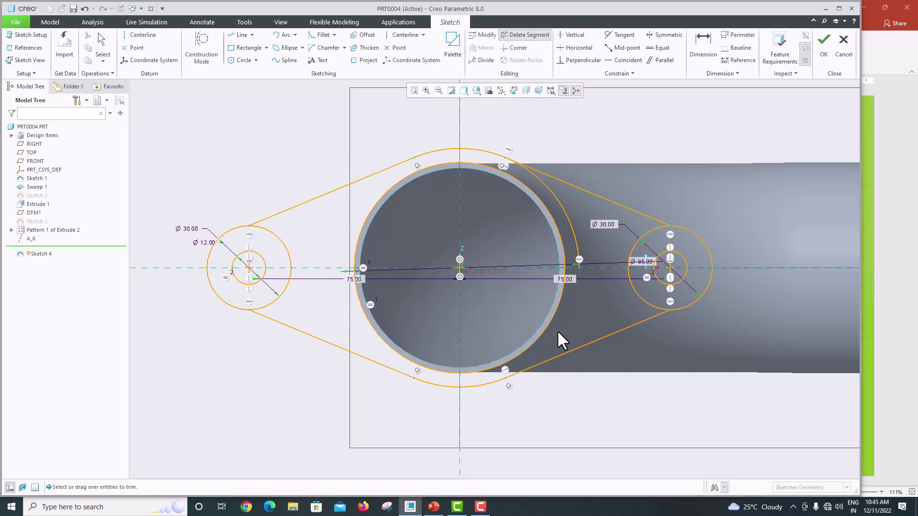
left_click(571, 227)
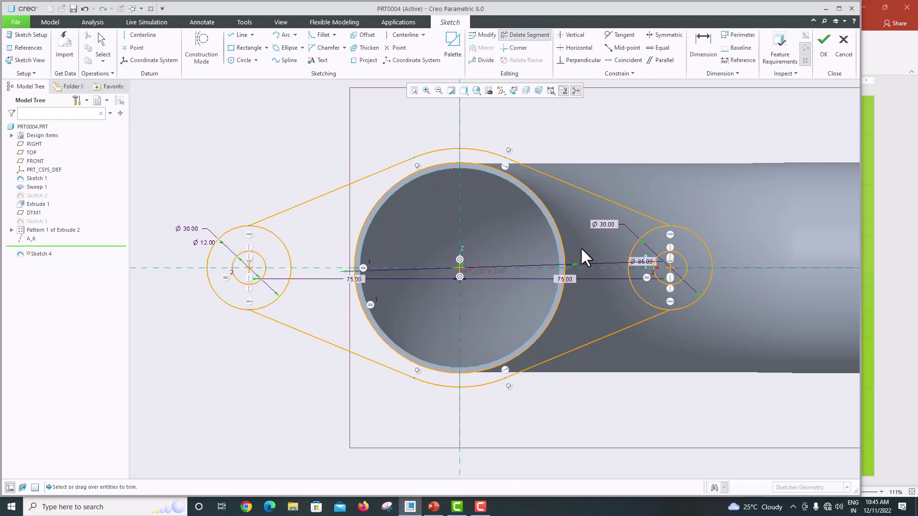
Step: Trim the inner arcs of both Ø30 circles and finish Sketch 4
left_click(631, 248)
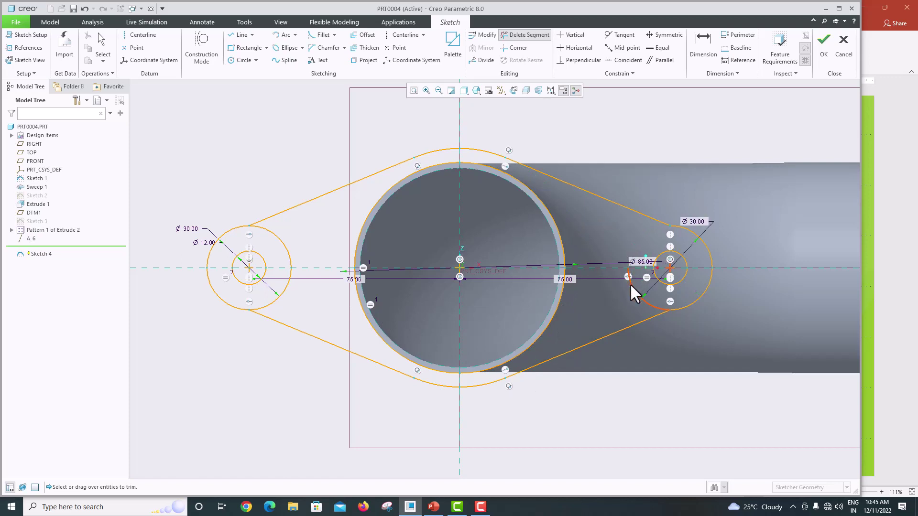
left_click(630, 284)
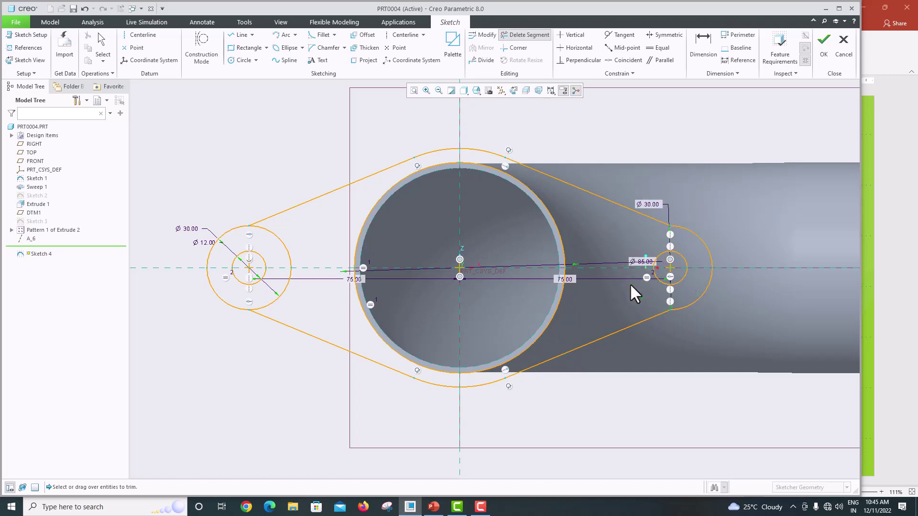
left_click(275, 303)
left_click(285, 245)
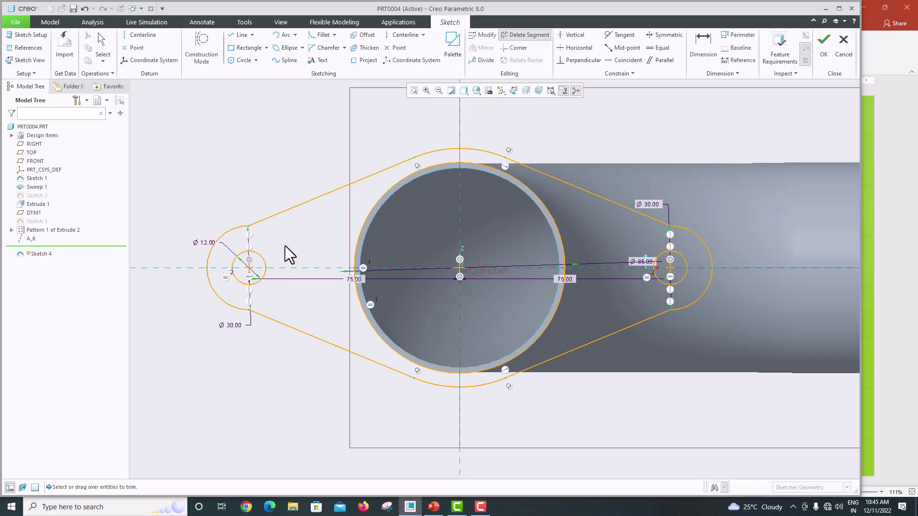
middle_click(318, 240)
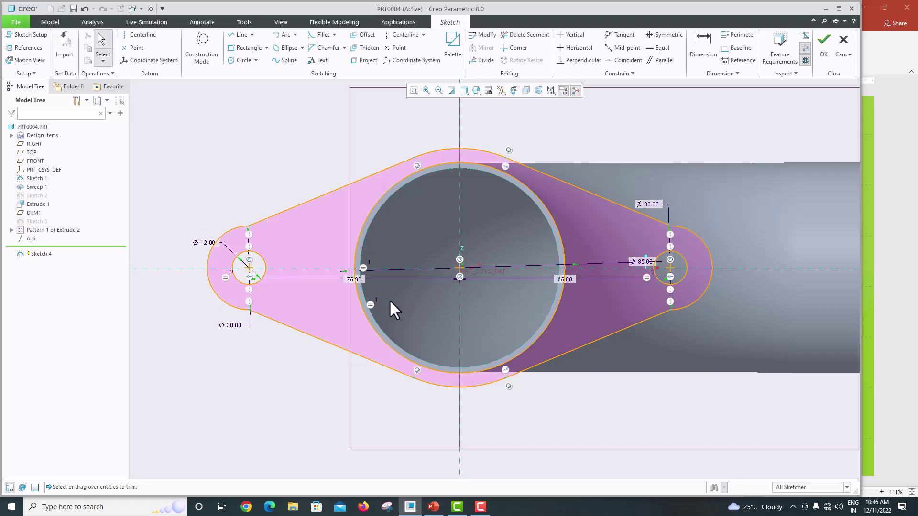
mouse_move(390, 300)
middle_mouse_down()
mouse_move(391, 287)
mouse_move(410, 287)
mouse_move(402, 266)
mouse_move(364, 315)
middle_mouse_up()
scroll(364, 316, "down", 3)
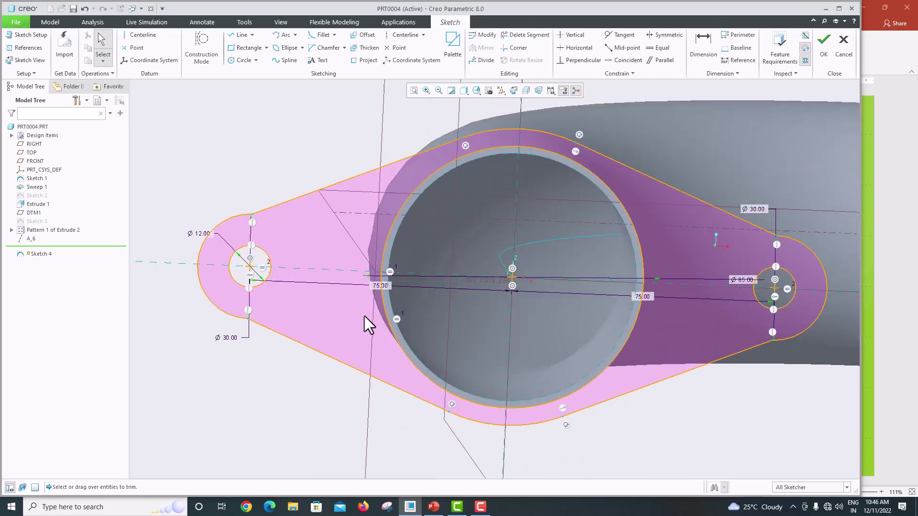
left_click(827, 53)
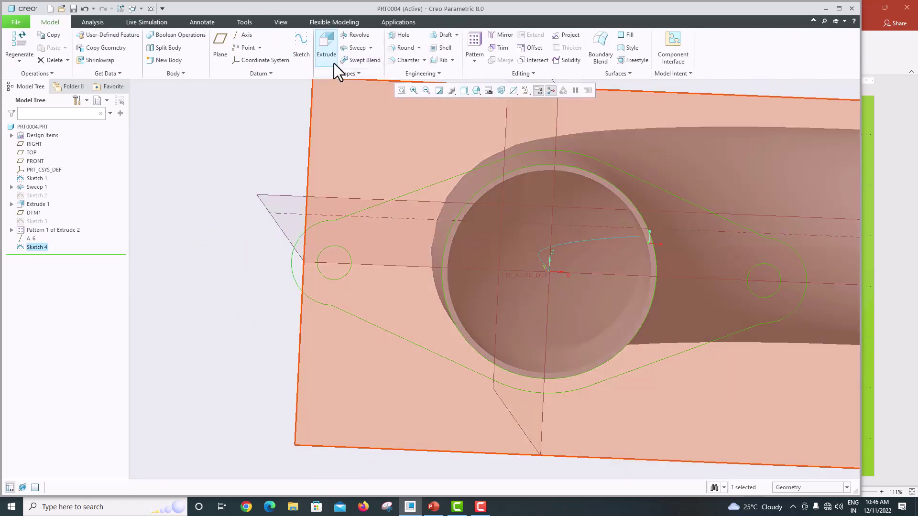
Step: Extrude Sketch 4 toward the pipe with a depth of 5 as Extrude 3
left_click(332, 62)
scroll(511, 224, "up", 4)
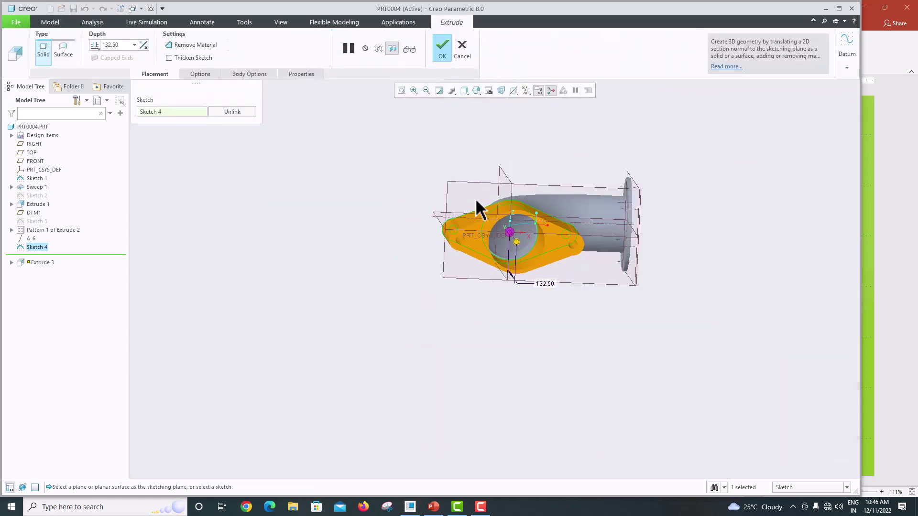
middle_click_drag(477, 205, 537, 273)
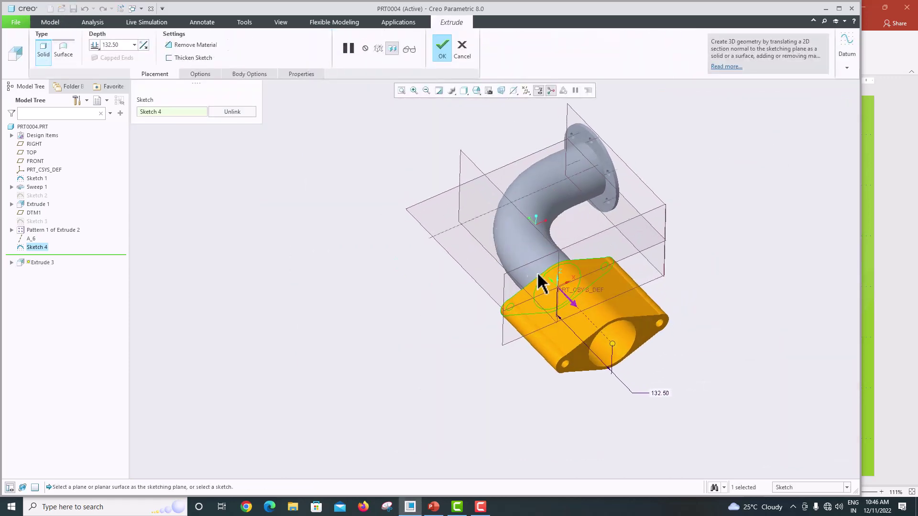
left_click(576, 302)
double_click(120, 48)
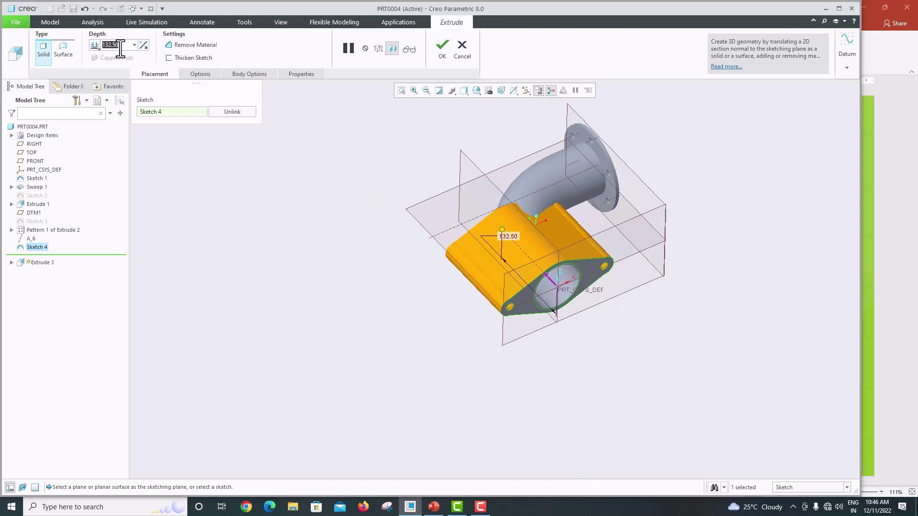
type("5")
key("Return")
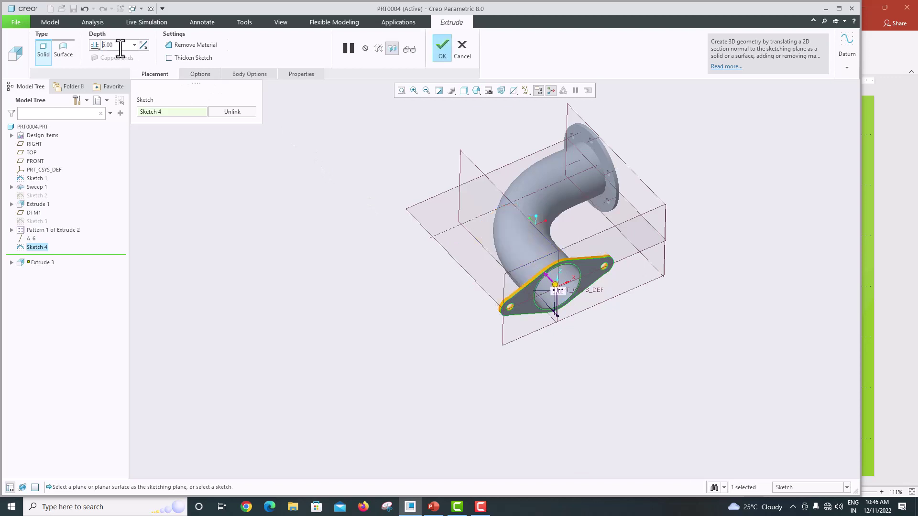
left_click(441, 53)
middle_click_drag(454, 180, 484, 277)
scroll(613, 178, "down", 3)
Step: Show the elbow in Standard Orientation with datum planes hidden, then return to PowerPoint
scroll(613, 177, "up", 5)
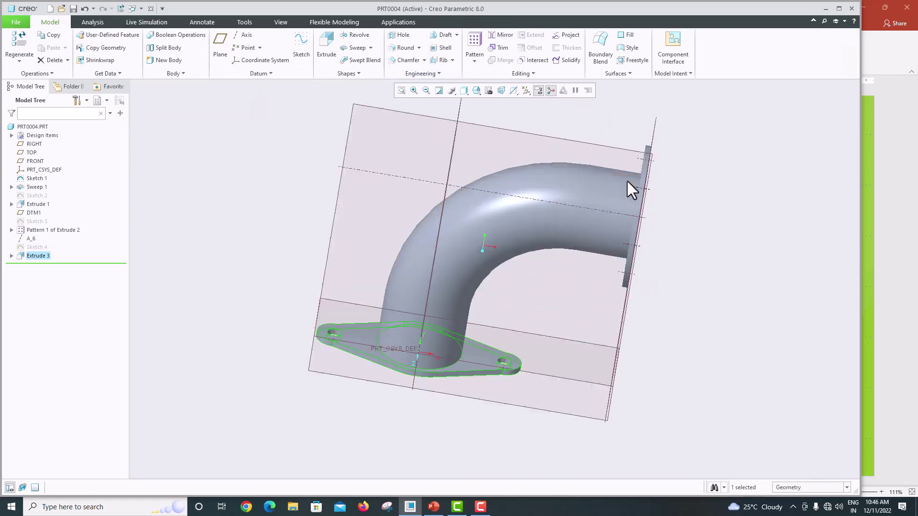
scroll(488, 401, "down", 4)
left_click(475, 90)
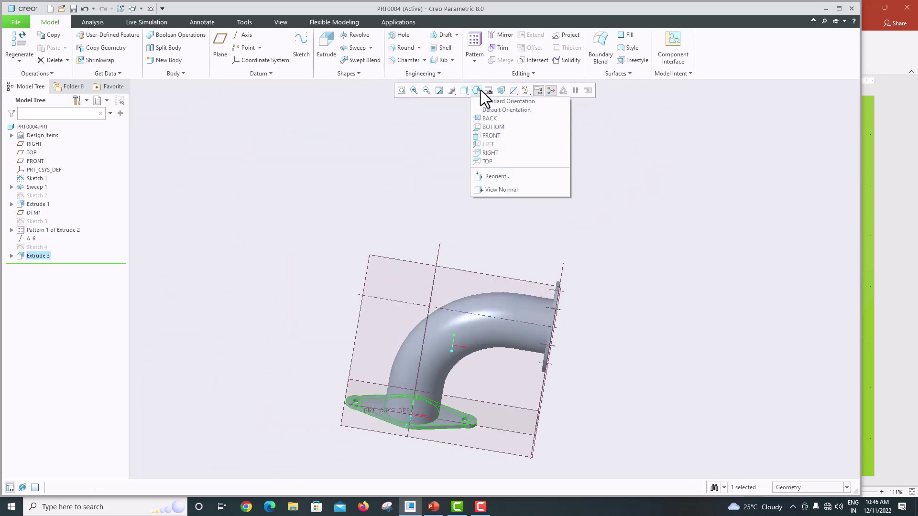
left_click(490, 102)
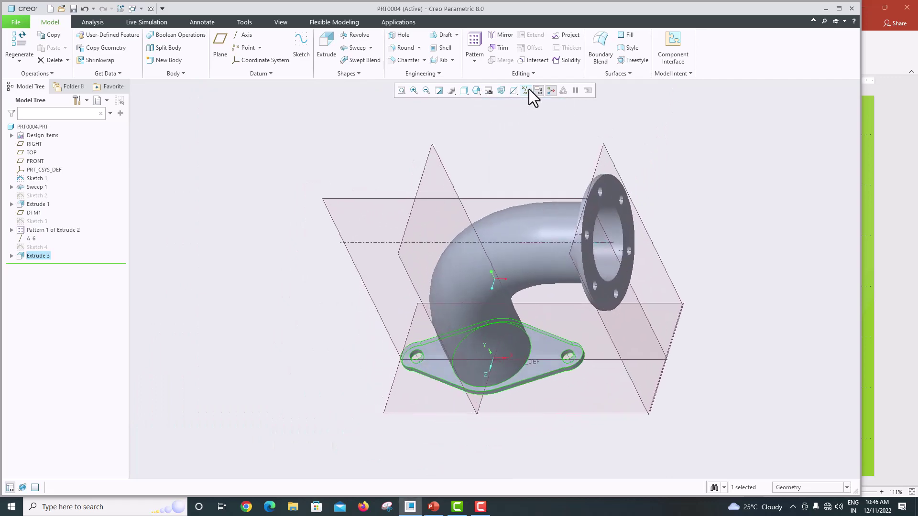
left_click(527, 90)
left_click(535, 113)
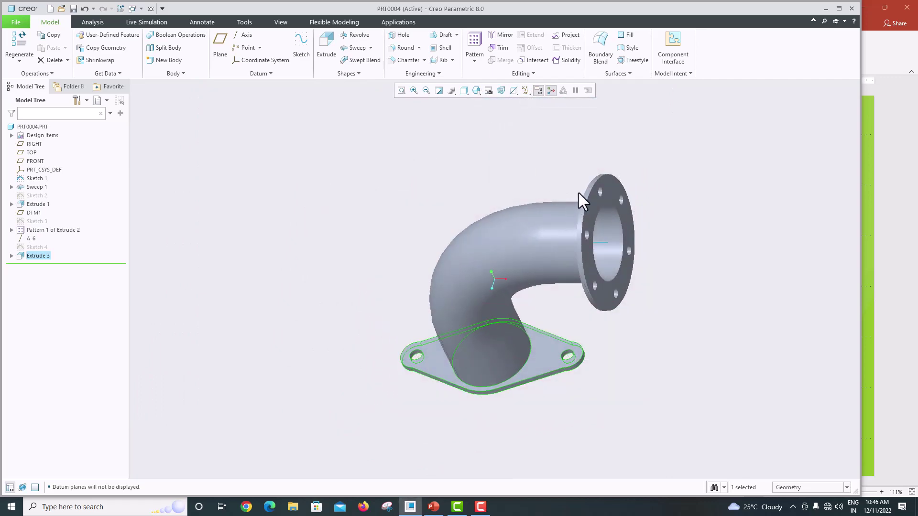
left_click(434, 507)
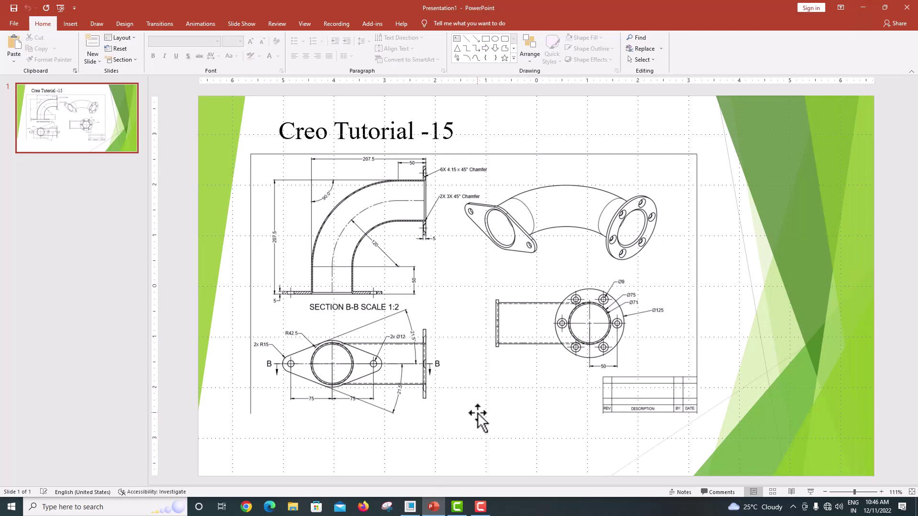